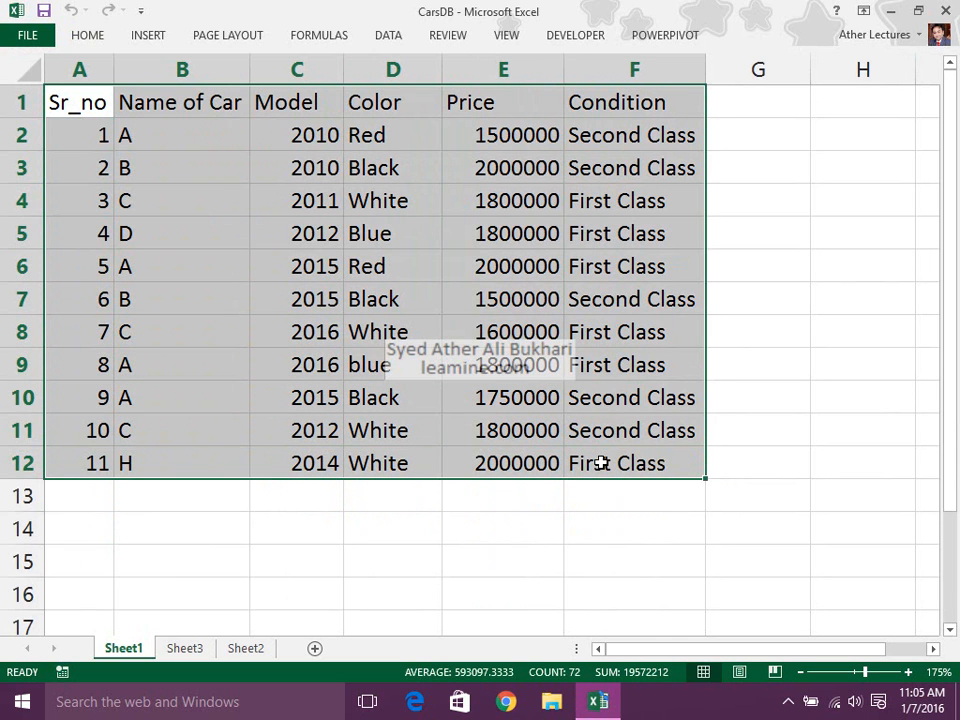
# Set the range A1:E11 on Sheet1 as the print area and open the print preview
pyautogui.moveTo(600, 463); pyautogui.dragTo(526, 428)
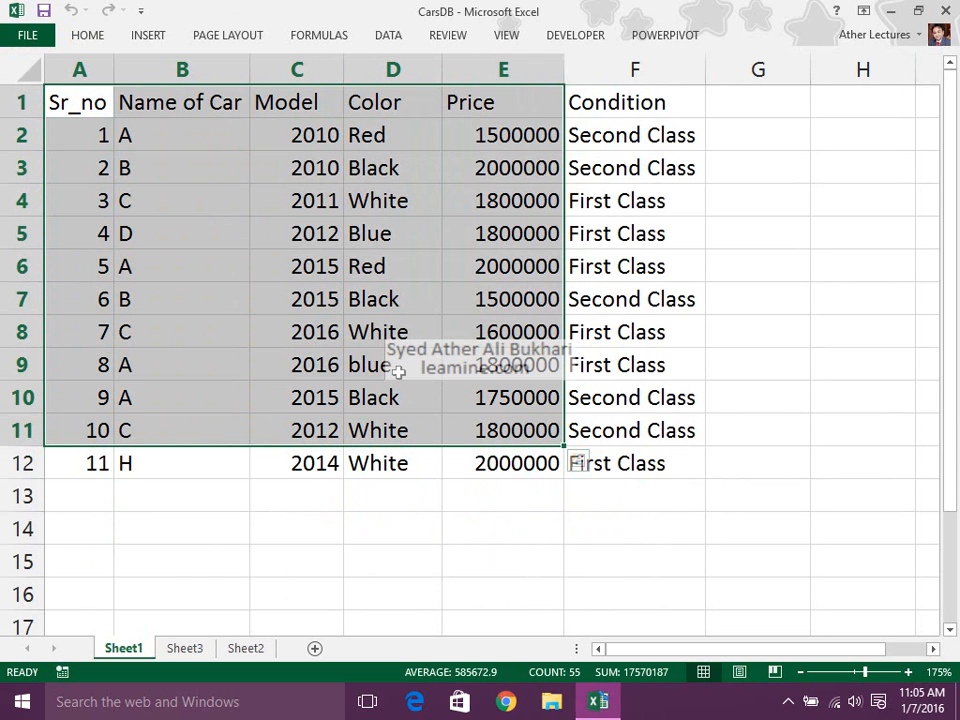
pyautogui.hotkey('ctrl', 'F1')
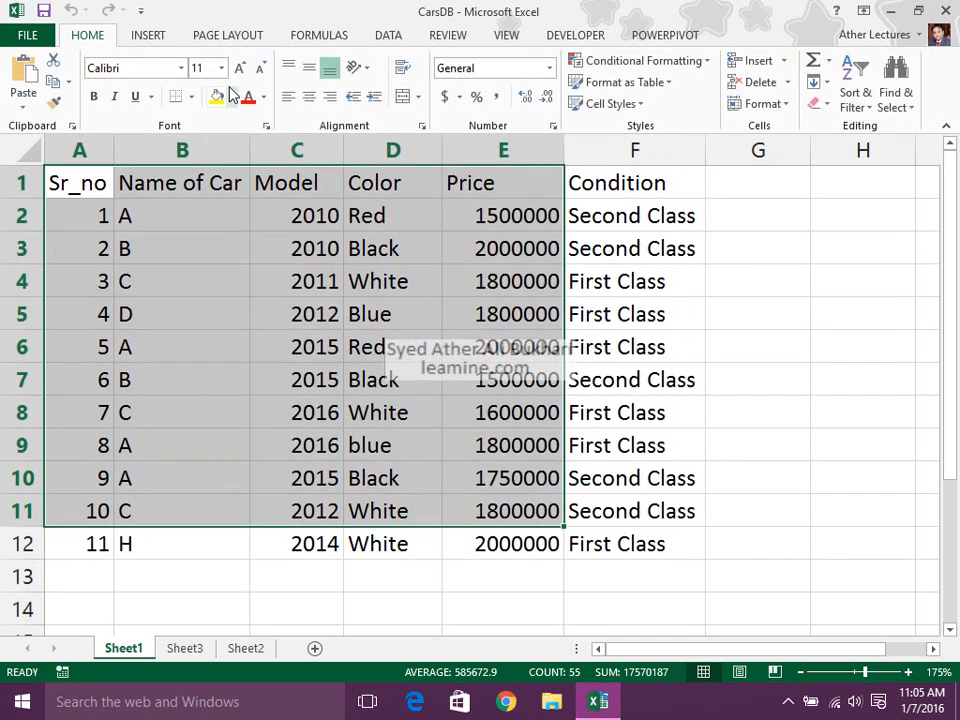
pyautogui.click(230, 36)
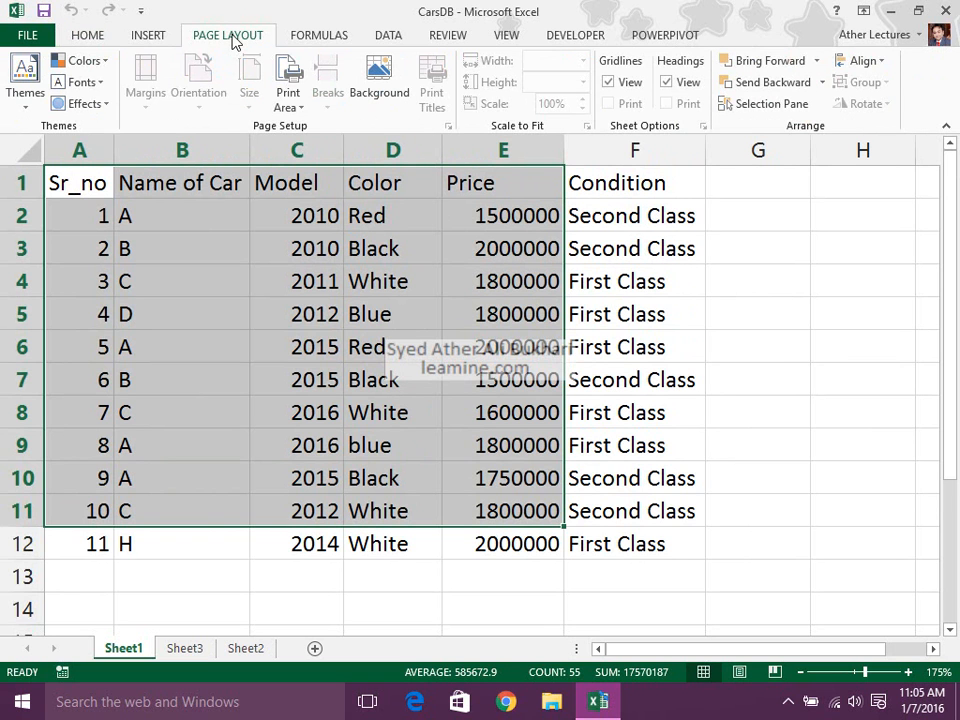
pyautogui.click(288, 98)
pyautogui.click(289, 127)
pyautogui.click(309, 288)
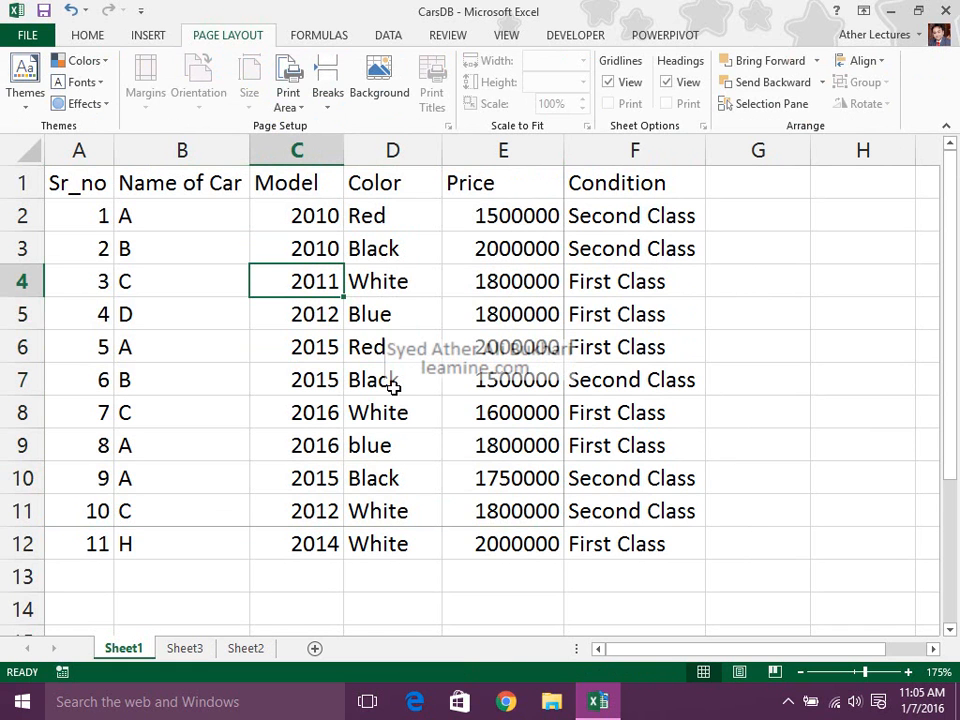
pyautogui.hotkey('ctrl', 'p')
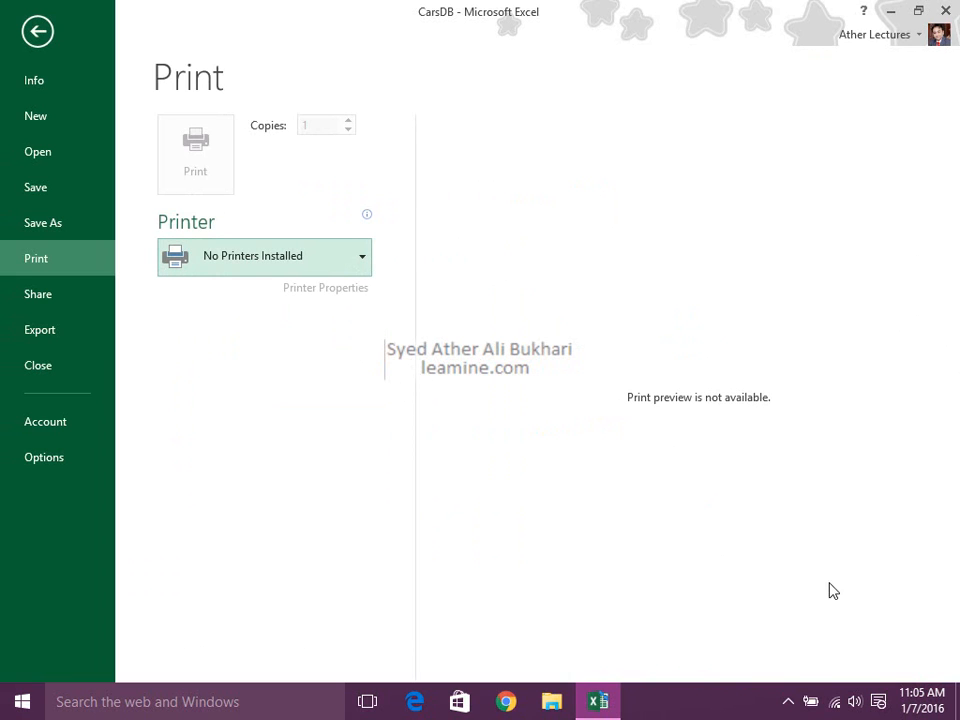
pyautogui.click(788, 701)
pyautogui.click(803, 664)
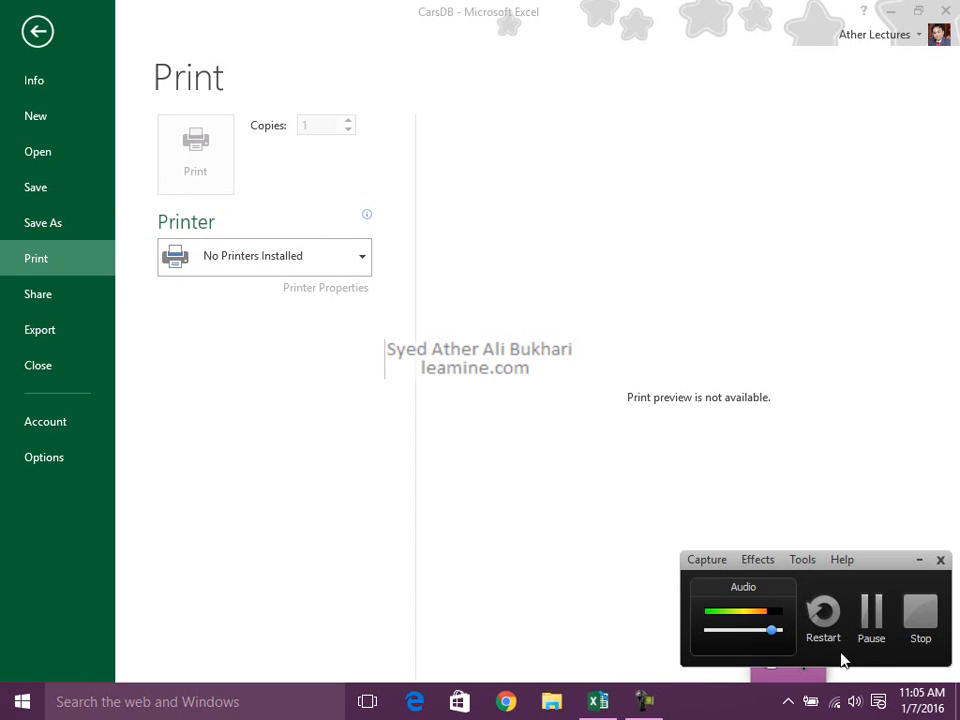
pyautogui.click(871, 615)
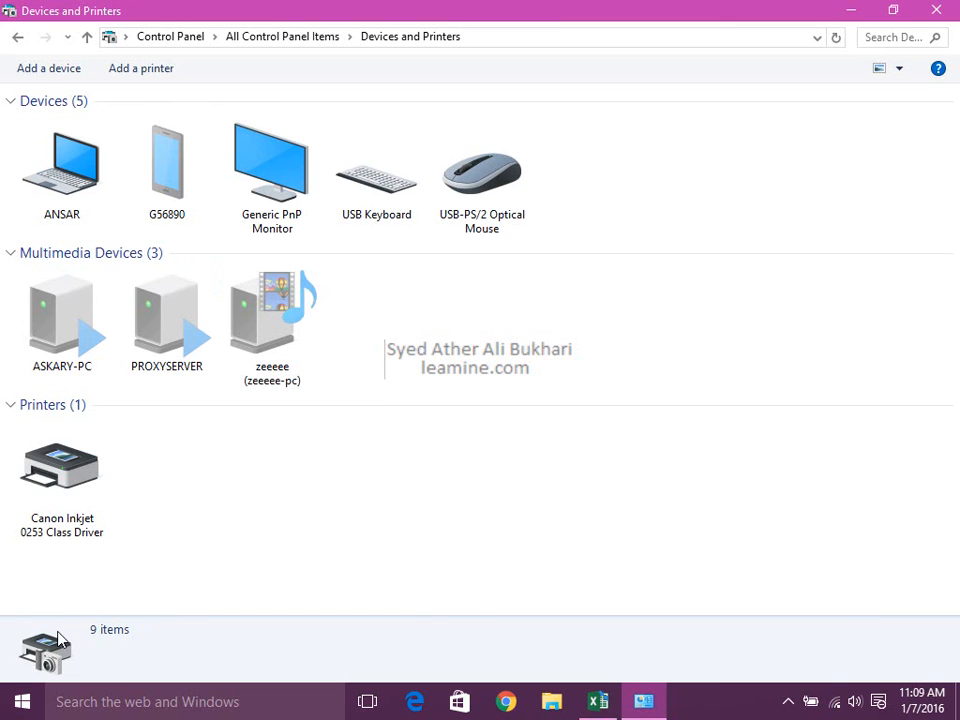
# Check the Canon Inkjet 0253 Class Driver in Devices and Printers, then review the worksheet's print preview
pyautogui.click(72, 527)
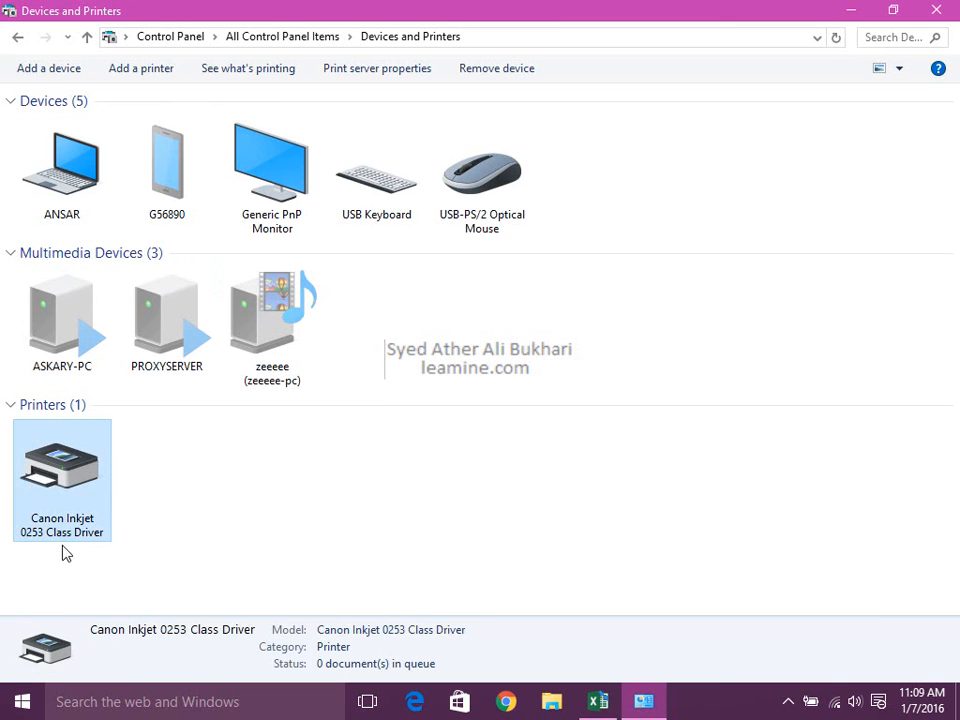
pyautogui.click(935, 9)
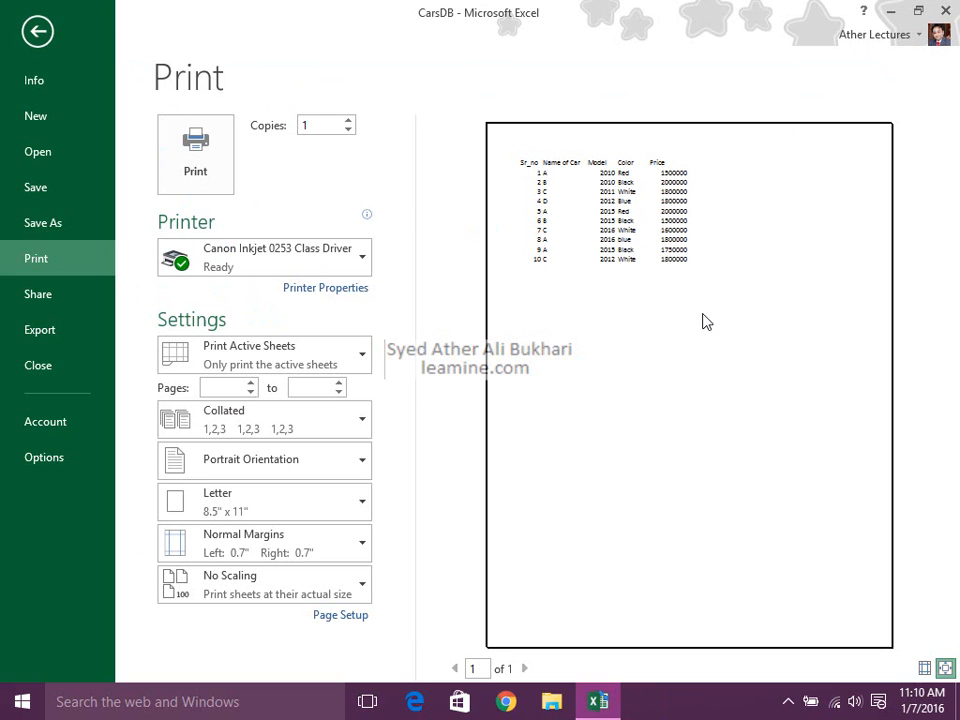
pyautogui.press('Escape')
pyautogui.click(628, 311)
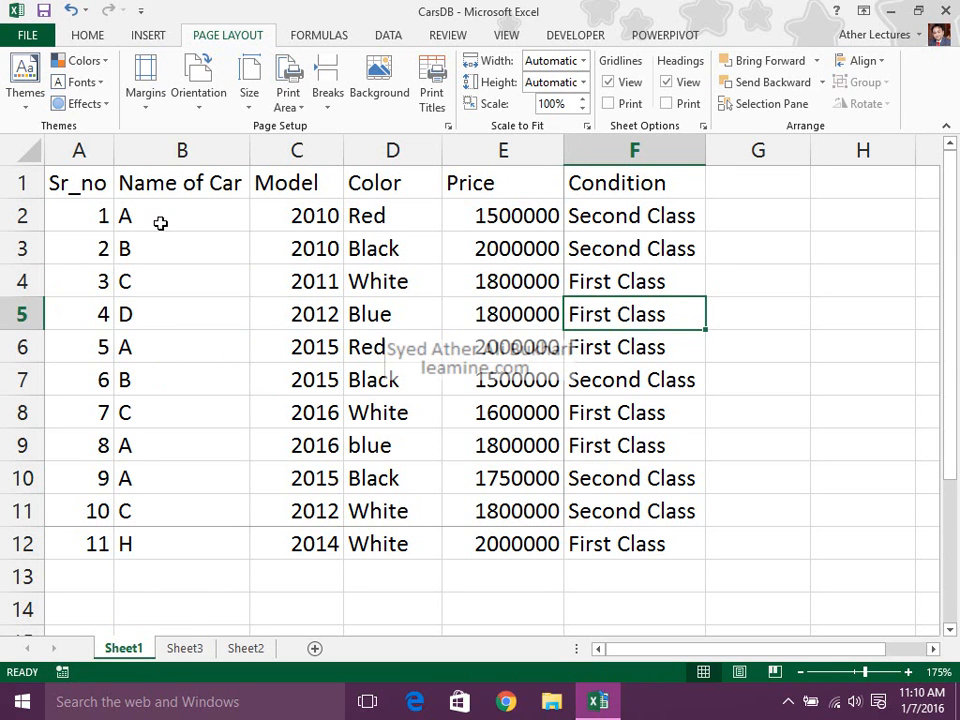
pyautogui.hotkey('ctrl', 'p')
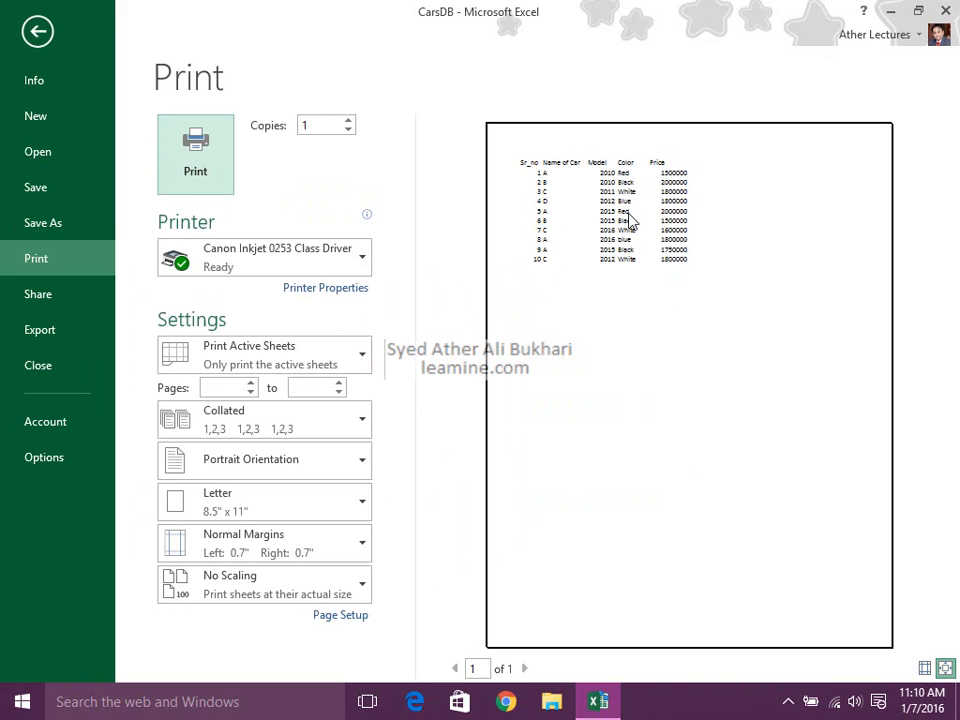
pyautogui.press('Escape')
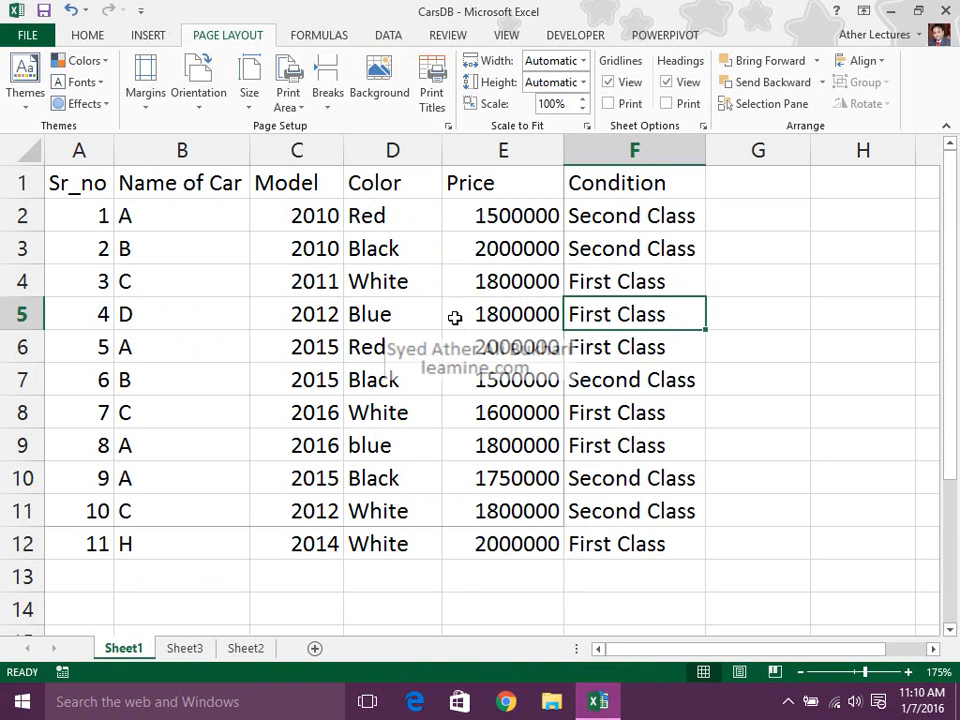
# Review the preset margins and set the page orientation to Landscape
pyautogui.click(155, 110)
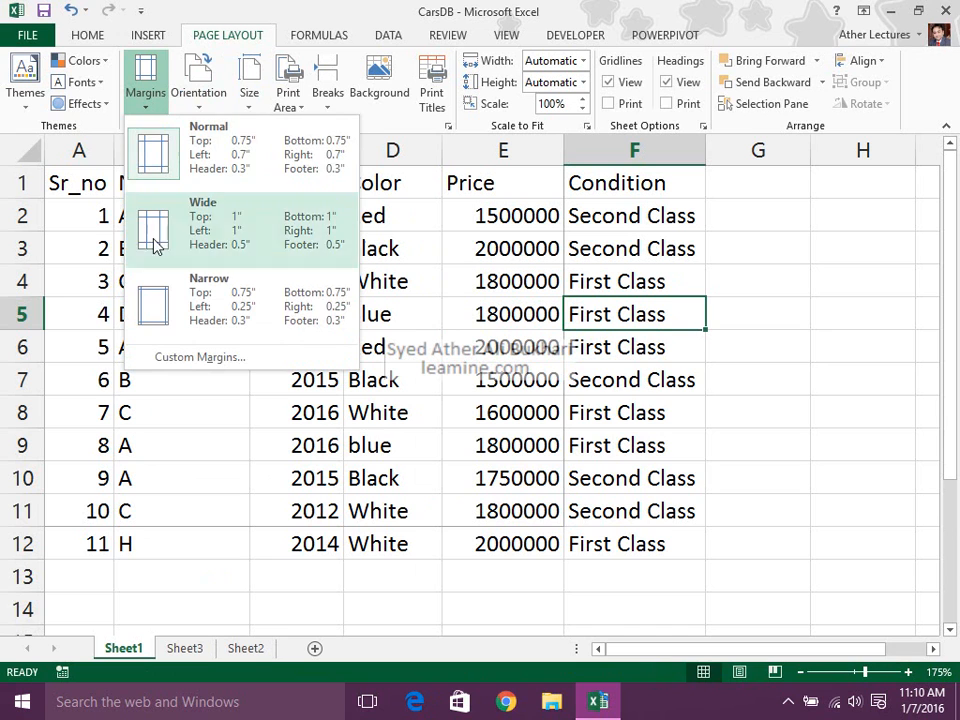
pyautogui.click(197, 105)
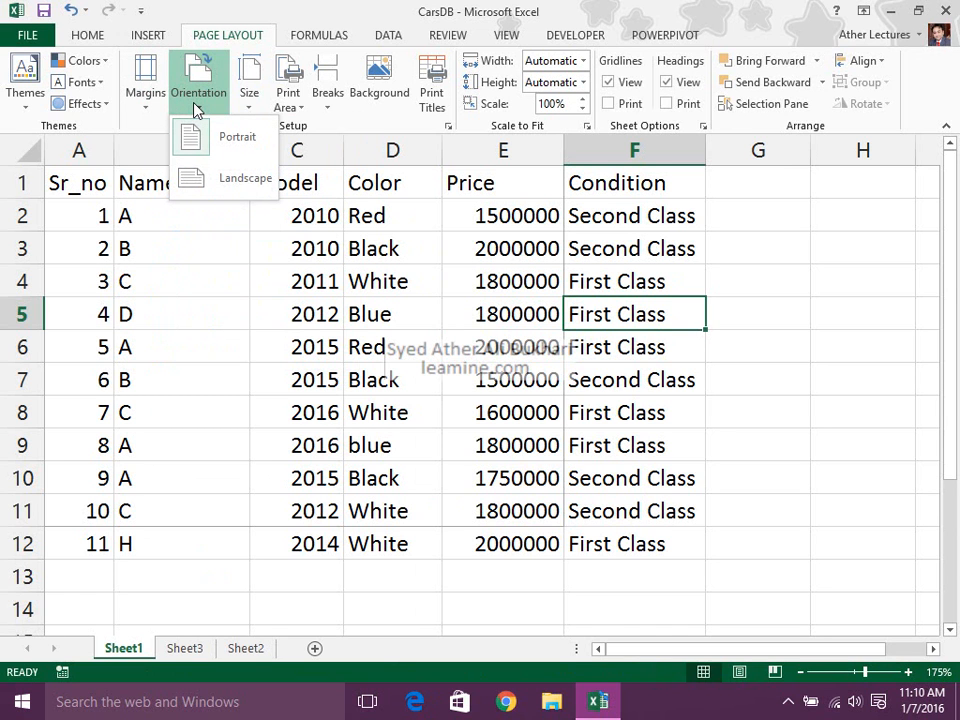
pyautogui.click(208, 186)
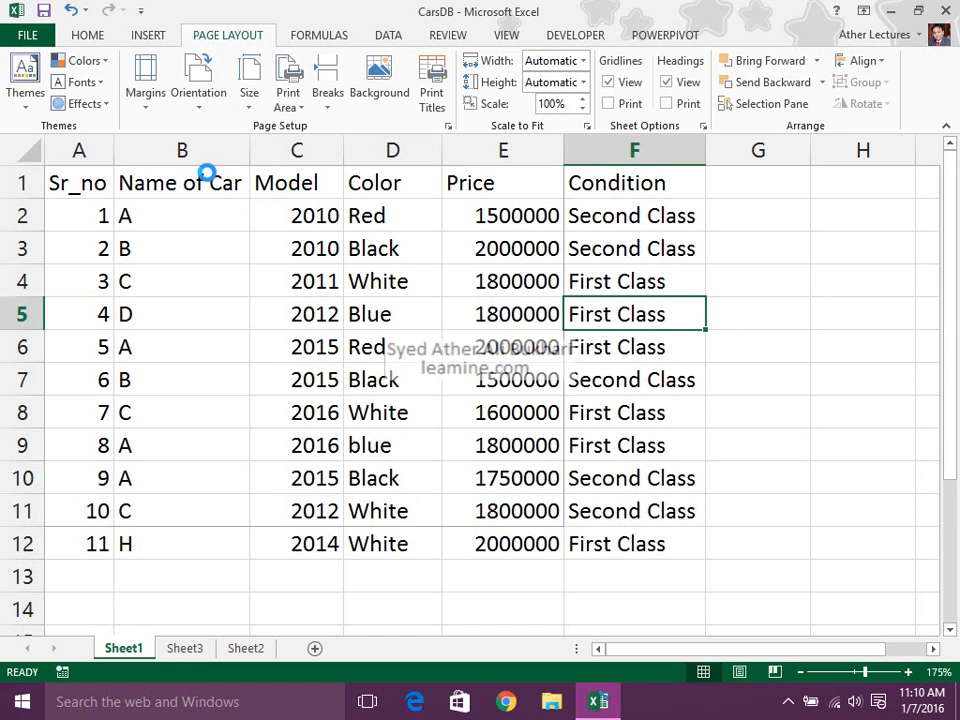
# Review the paper sizes, then open Page Setup and examine its scaling and print quality options
pyautogui.click(252, 102)
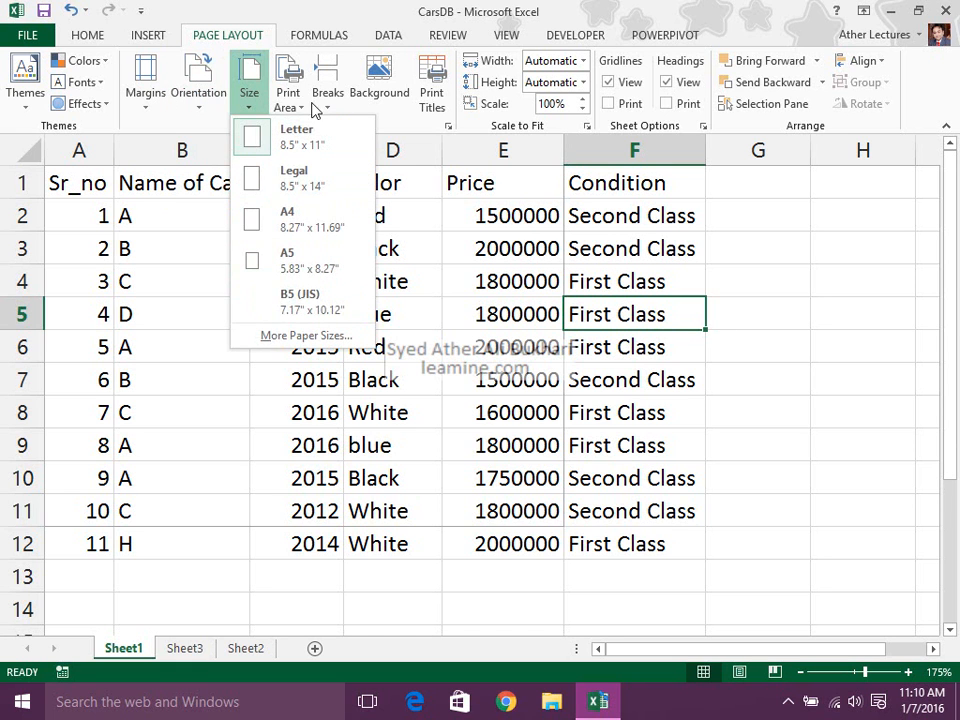
pyautogui.click(448, 128)
pyautogui.click(448, 128)
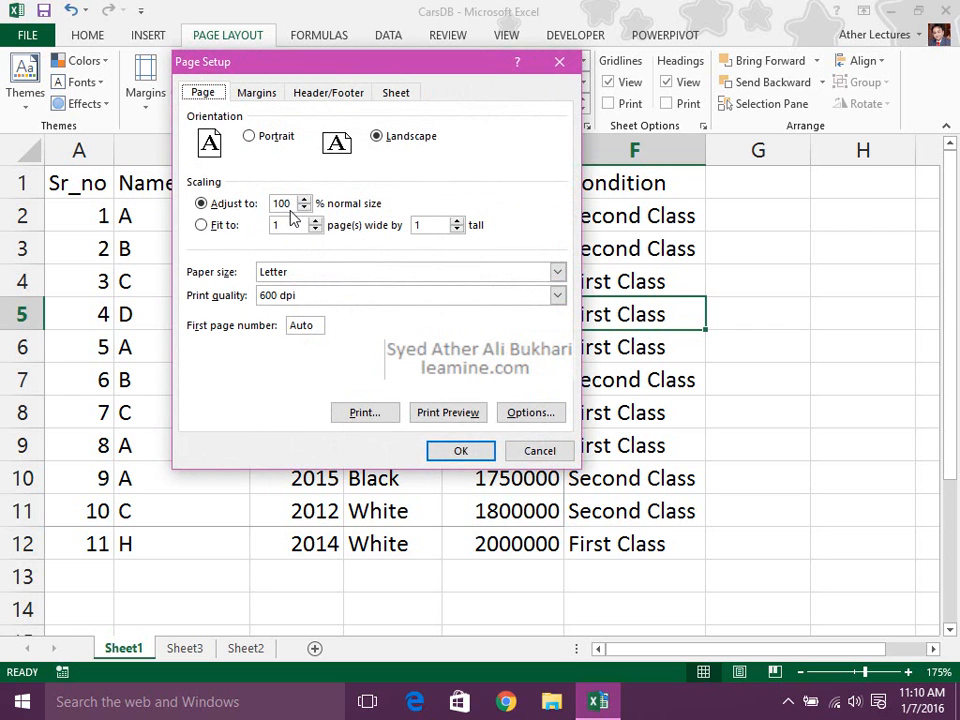
pyautogui.click(222, 228)
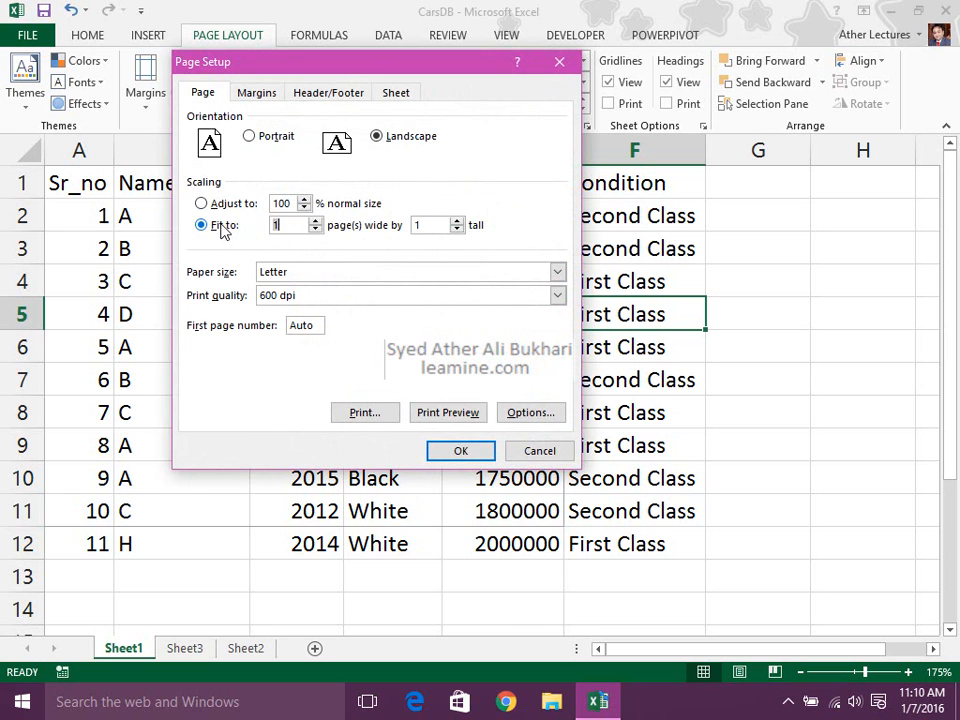
pyautogui.click(223, 207)
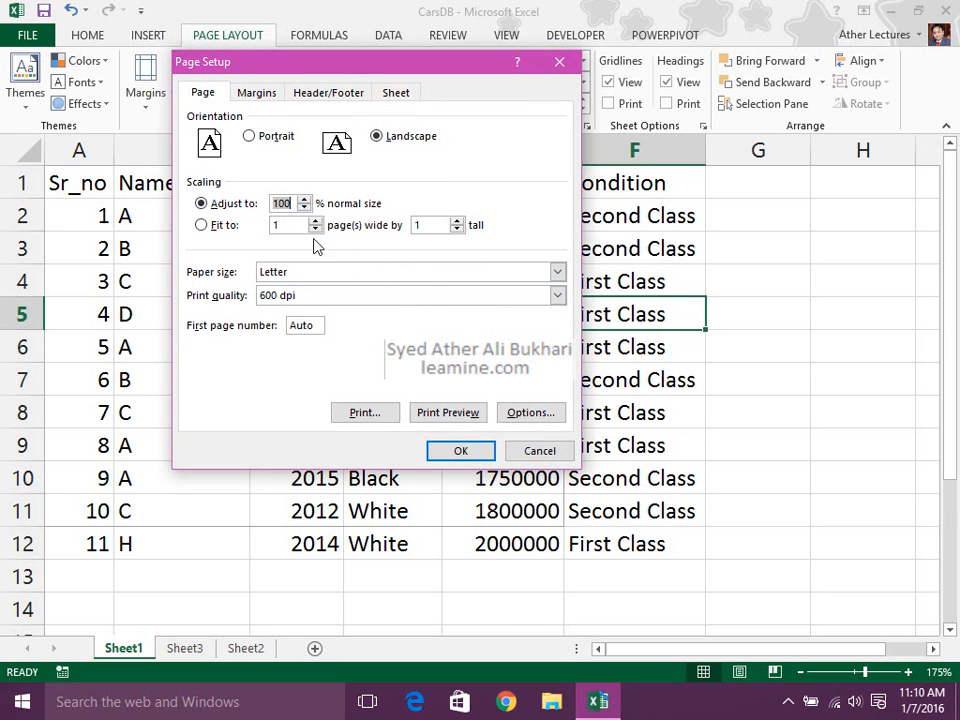
pyautogui.click(289, 300)
pyautogui.click(288, 301)
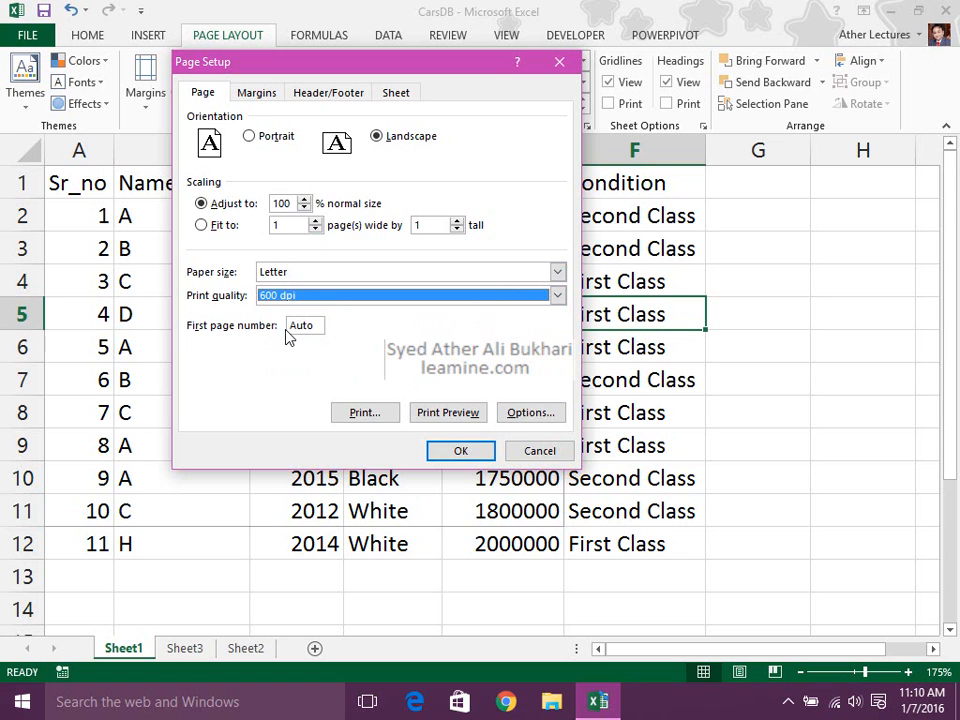
# Center the printout horizontally on the page, leaving vertical centering off
pyautogui.click(258, 94)
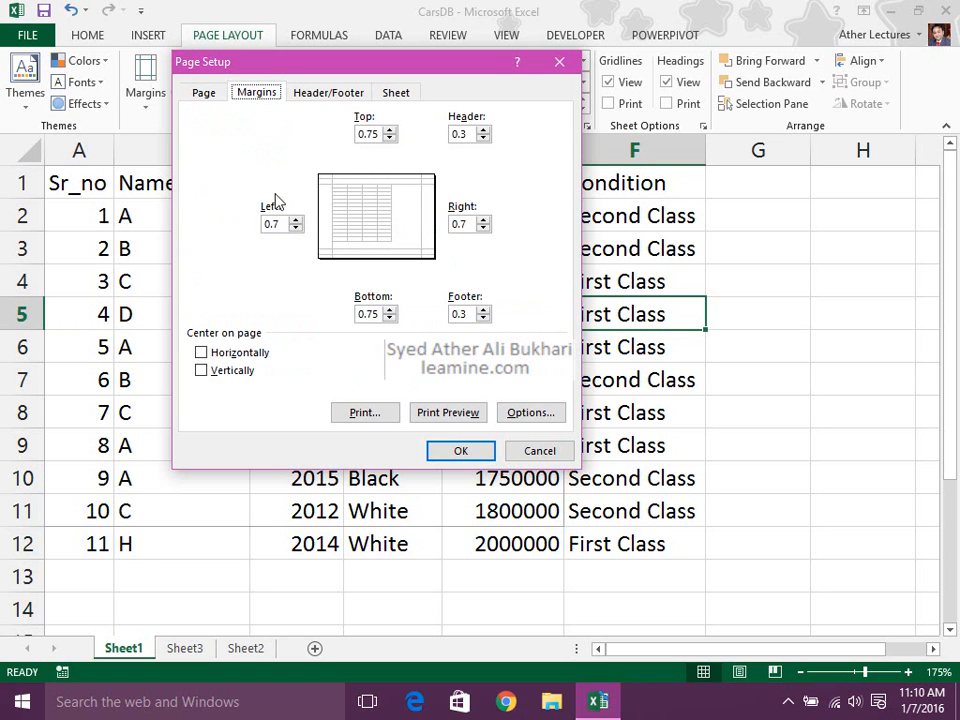
pyautogui.click(237, 362)
pyautogui.click(238, 371)
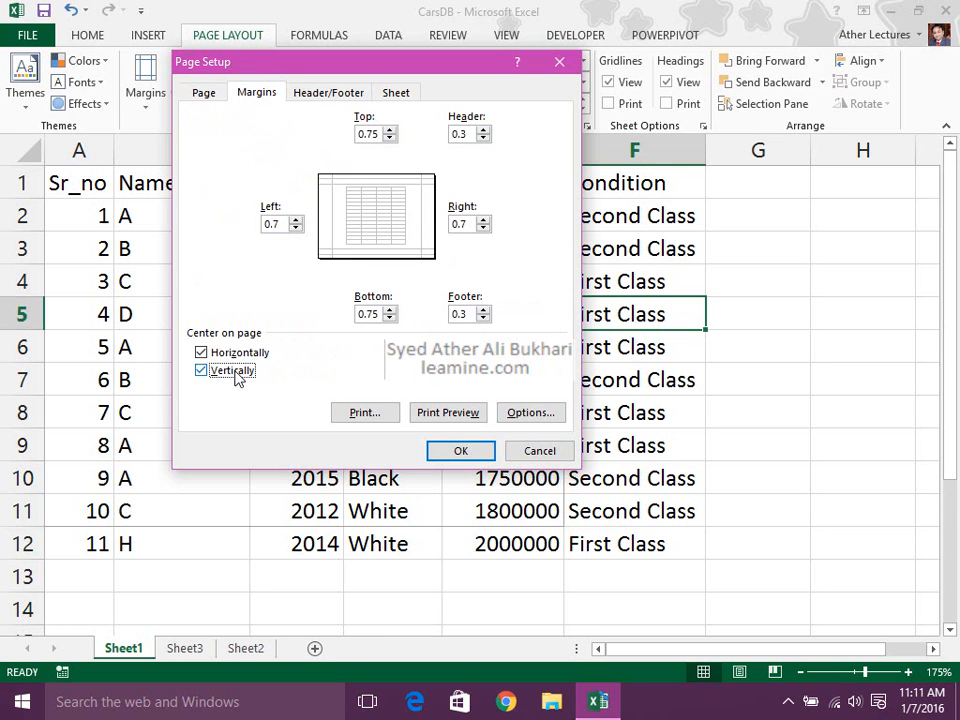
pyautogui.click(238, 373)
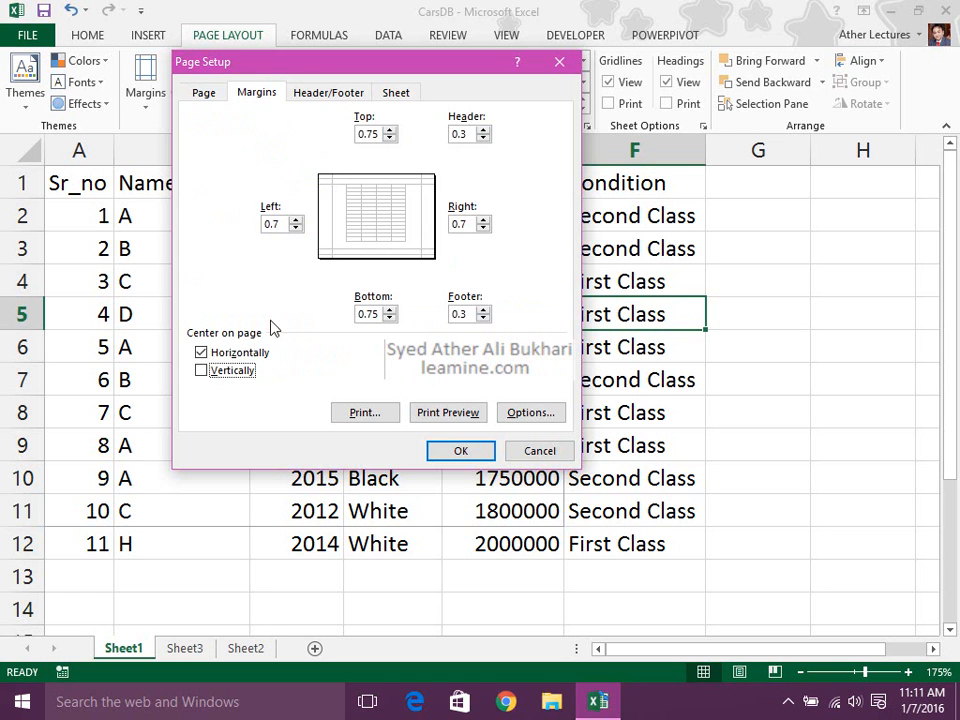
# Add a custom footer with "&[Page] / &[Pages]" in its right section, apply it and check the print preview
pyautogui.click(323, 92)
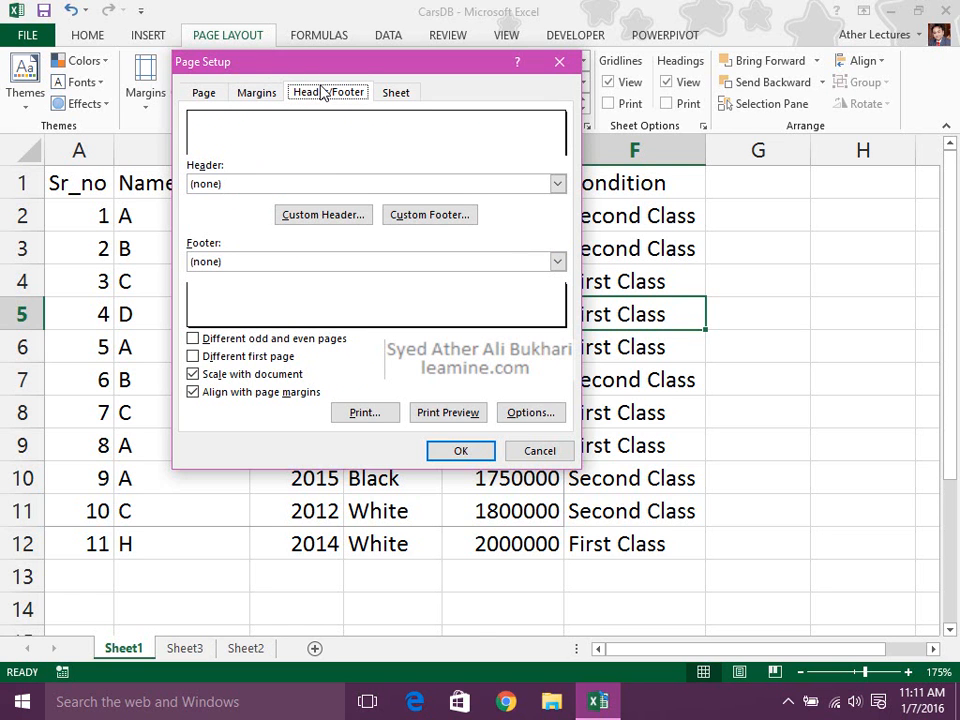
pyautogui.click(336, 217)
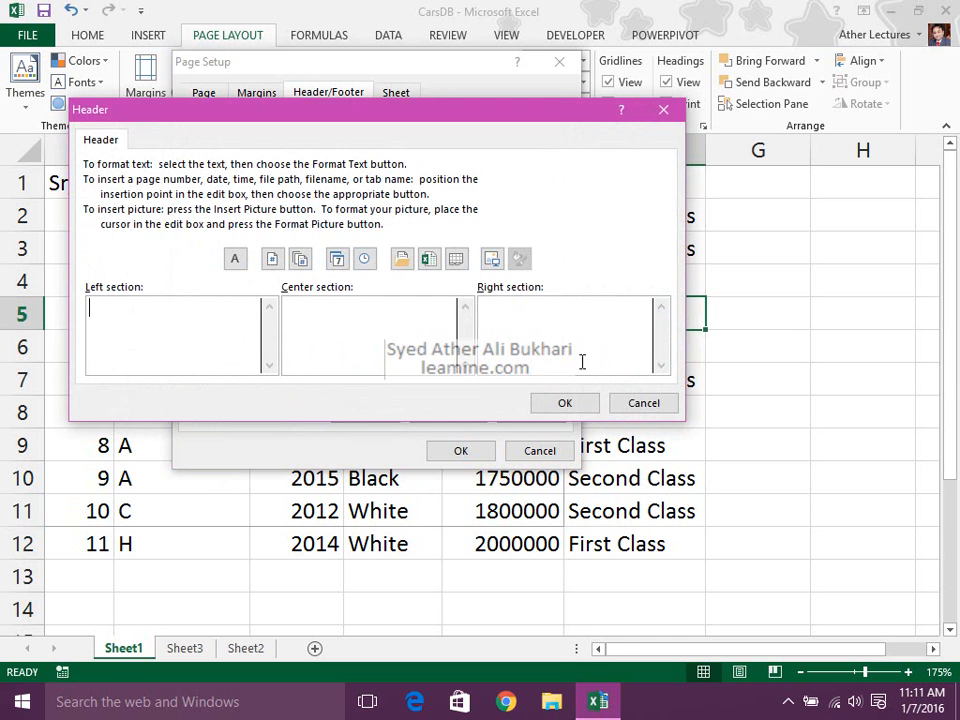
pyautogui.click(640, 403)
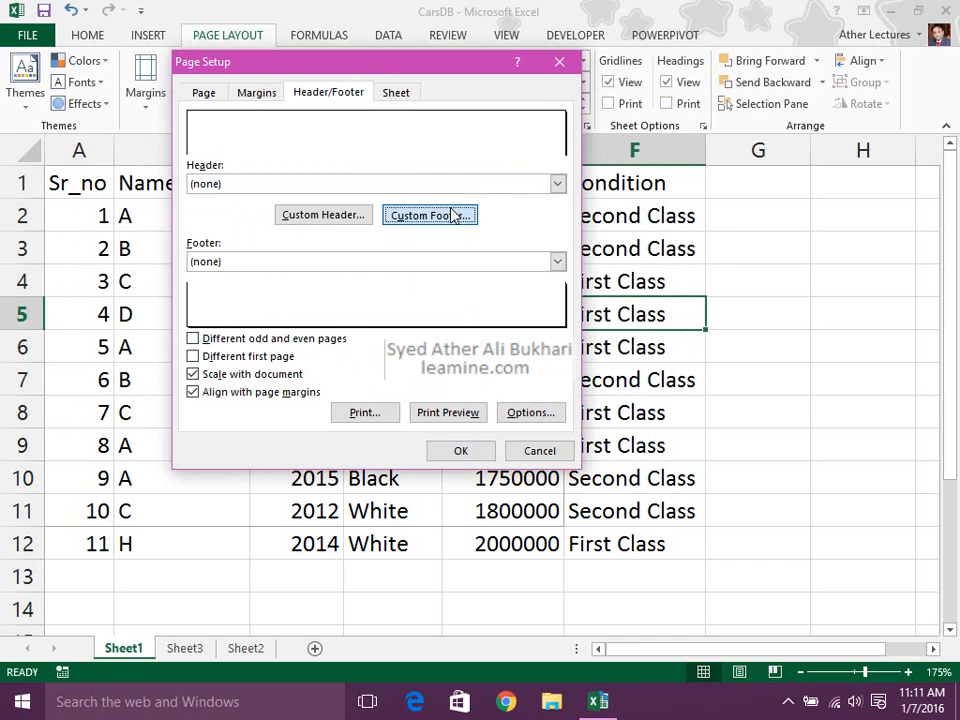
pyautogui.click(452, 215)
pyautogui.click(518, 307)
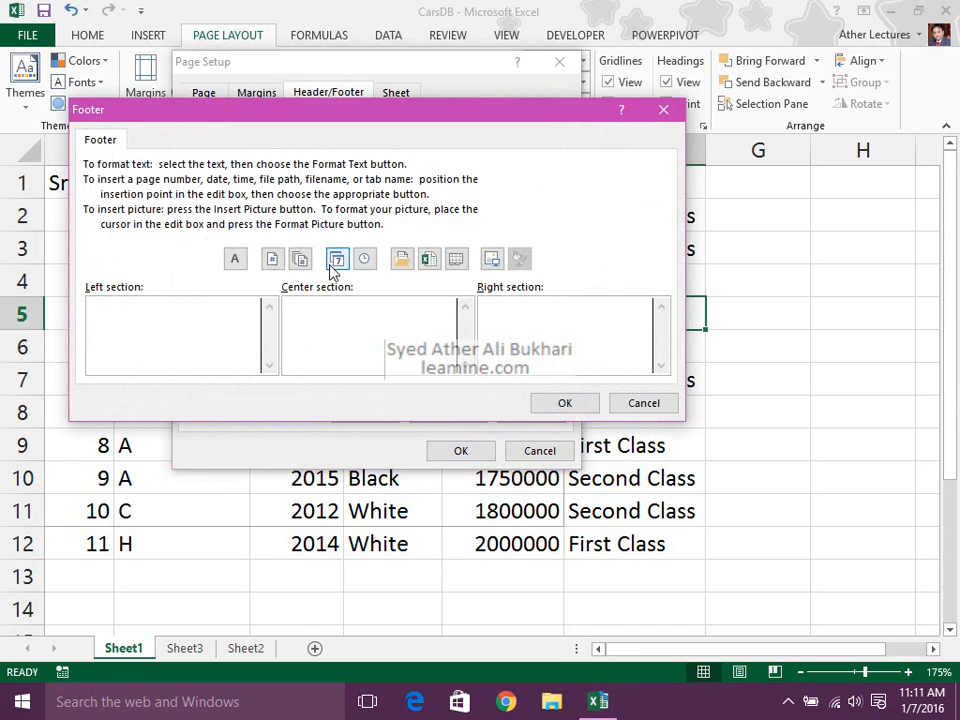
pyautogui.click(279, 262)
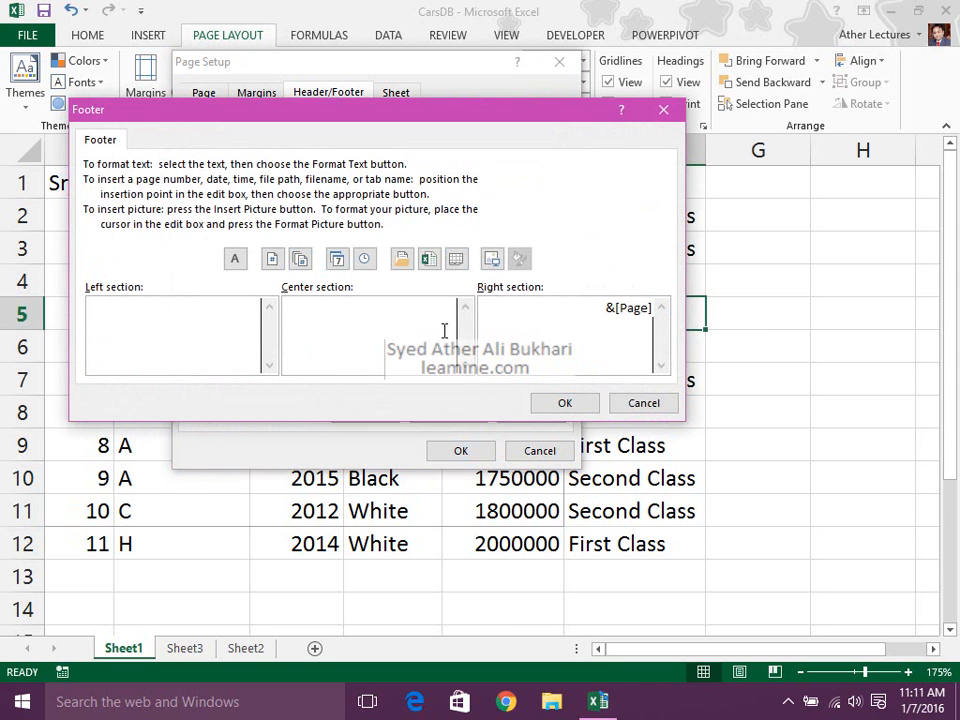
pyautogui.write('/')
pyautogui.click(300, 259)
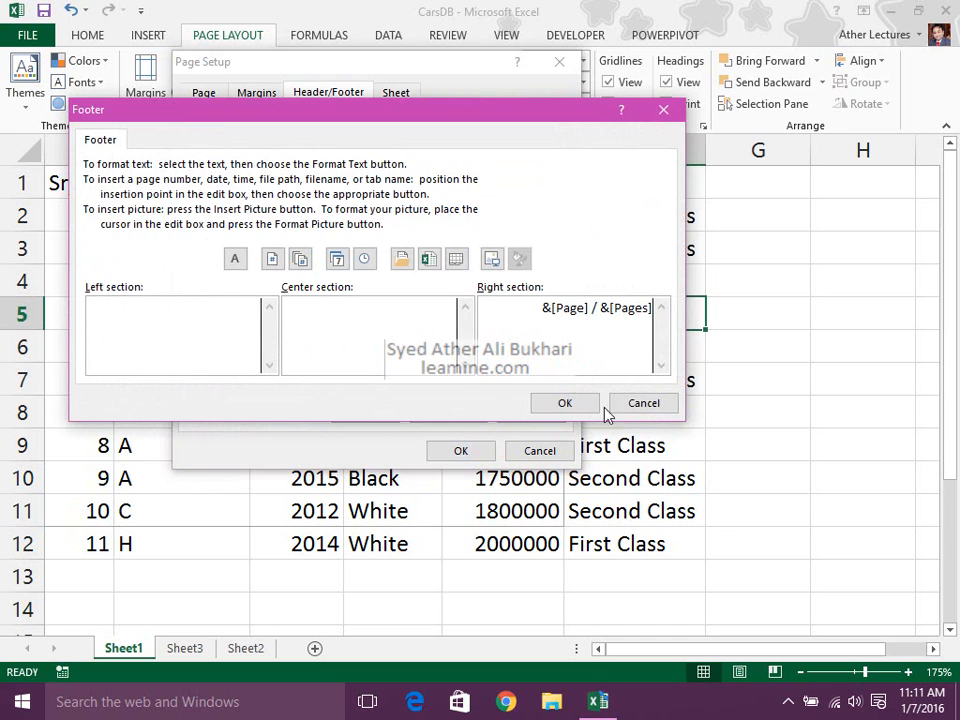
pyautogui.click(565, 403)
pyautogui.click(461, 452)
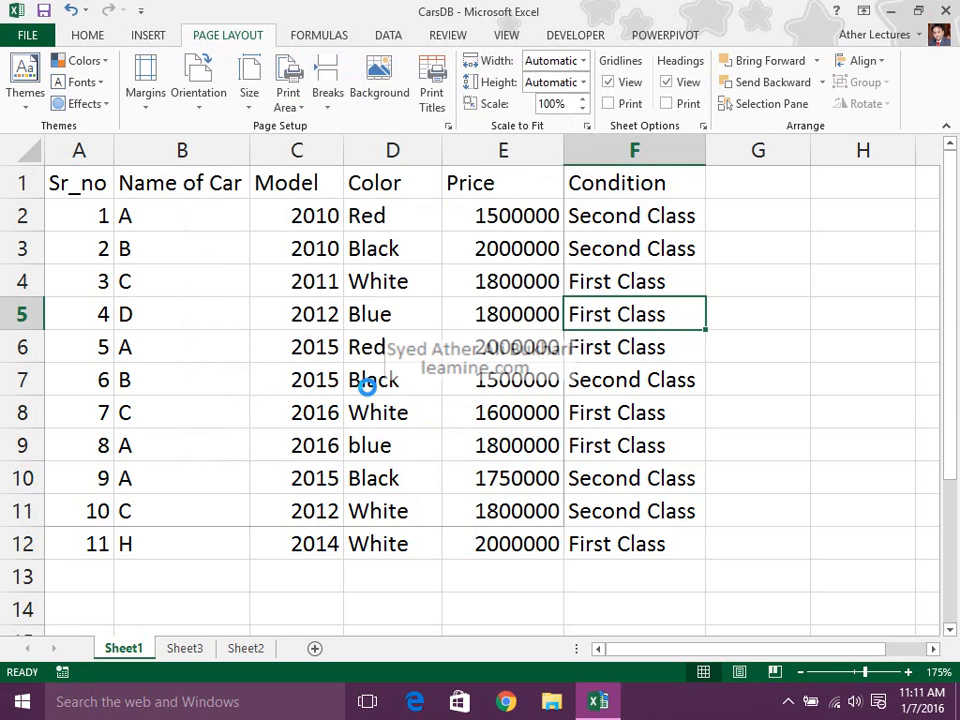
pyautogui.hotkey('ctrl', 'p')
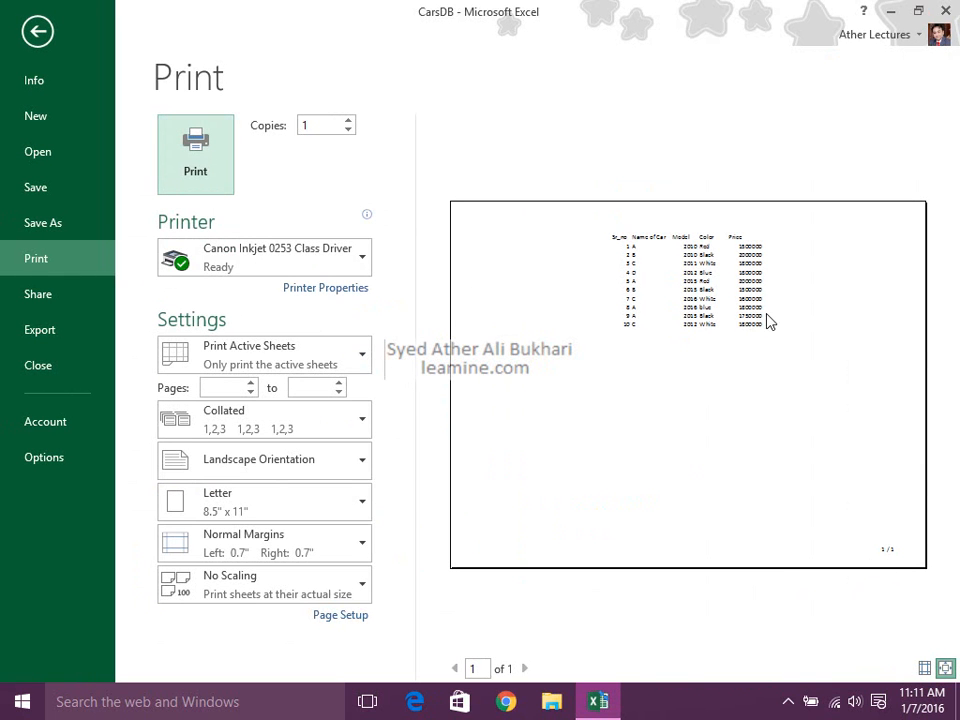
pyautogui.press('Escape')
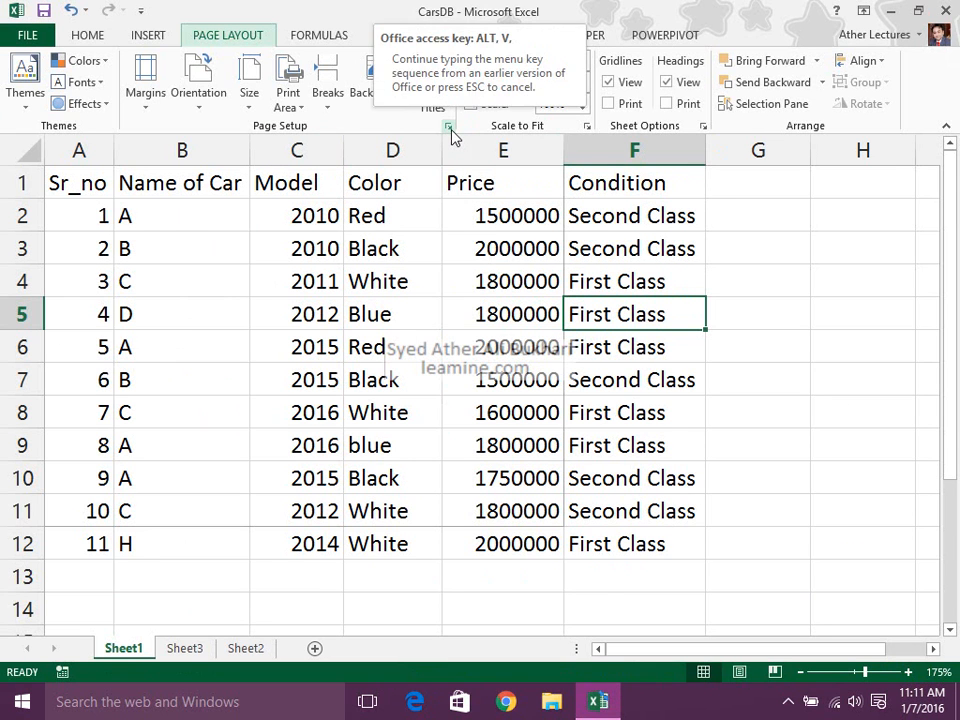
# Set the print scaling to 200% of normal size and open the print preview
pyautogui.click(449, 128)
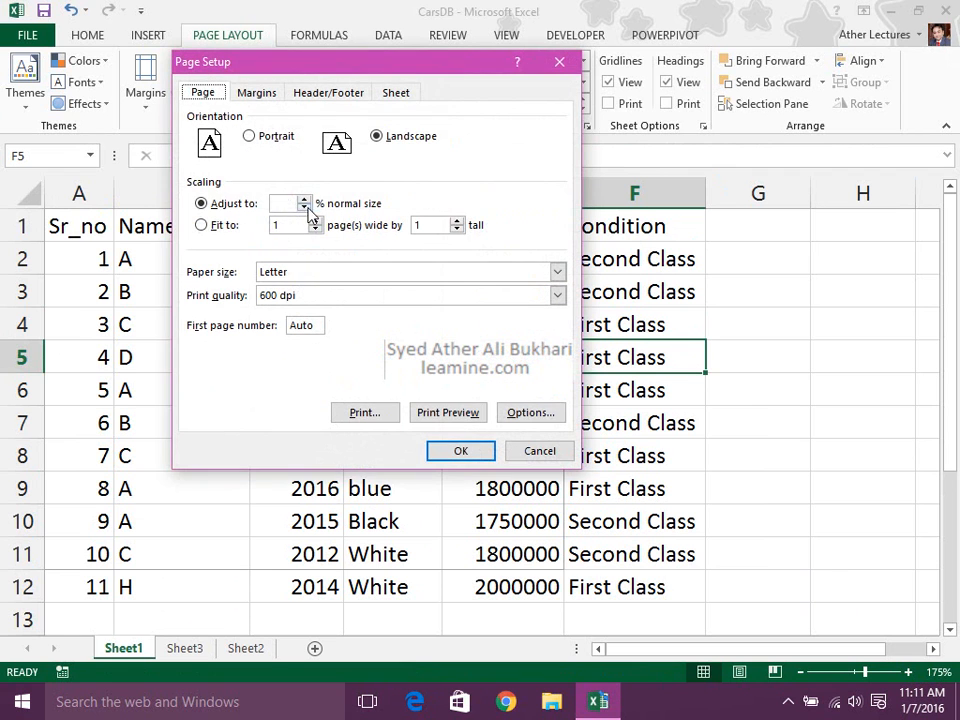
pyautogui.click(281, 202)
pyautogui.press('Delete')
pyautogui.write('200')
pyautogui.click(479, 452)
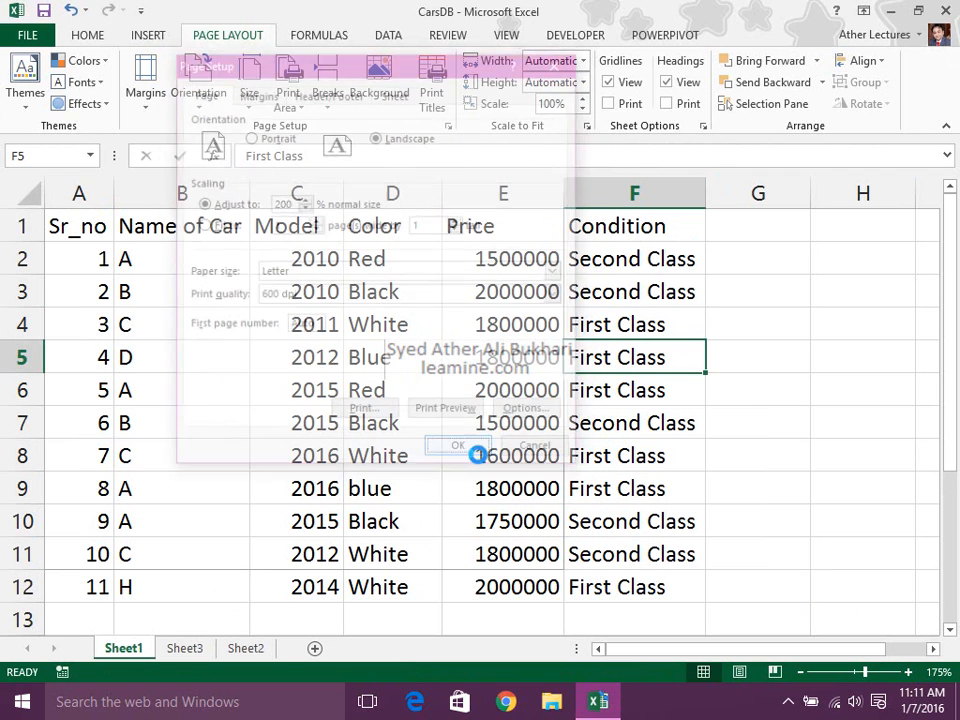
pyautogui.hotkey('ctrl', 'p')
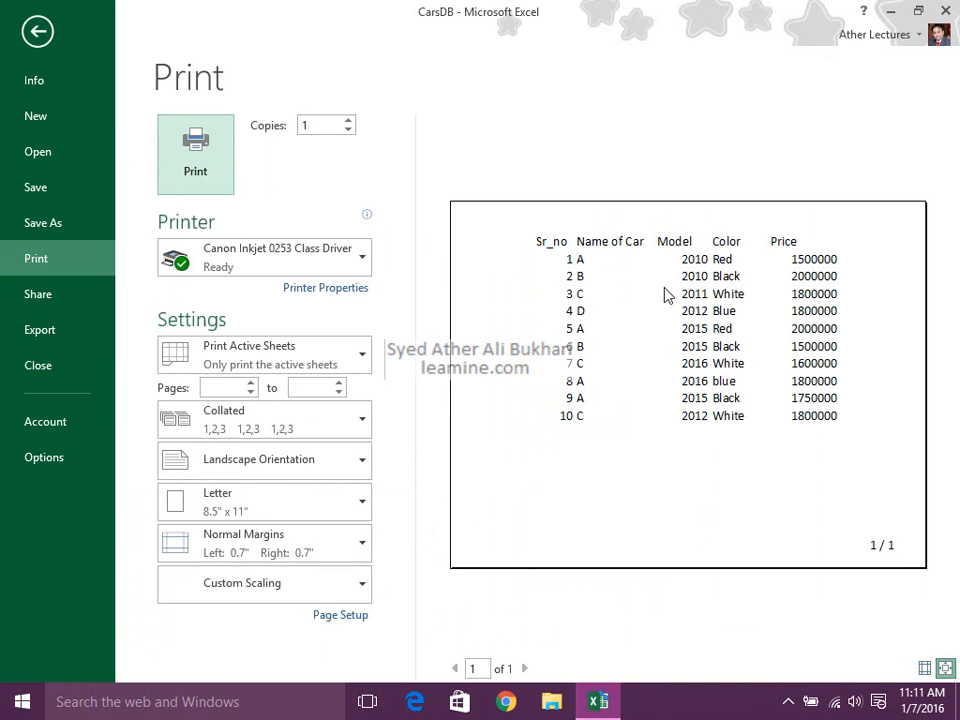
# Leave the print preview and examine the print area and print title options in Page Setup
pyautogui.press('Escape')
pyautogui.click(447, 127)
pyautogui.click(403, 93)
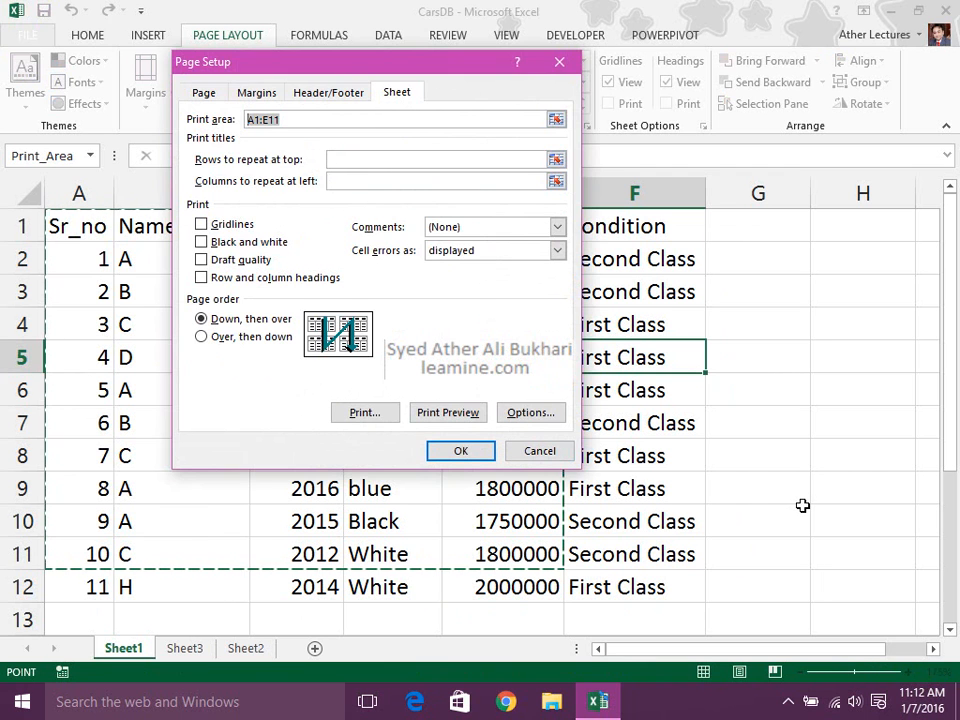
pyautogui.press('Escape')
pyautogui.click(448, 461)
# Copy the car records in B2:E12 and paste them directly below the list, starting at B13
pyautogui.moveTo(78, 267); pyautogui.dragTo(469, 488)
pyautogui.moveTo(180, 272); pyautogui.dragTo(503, 583)
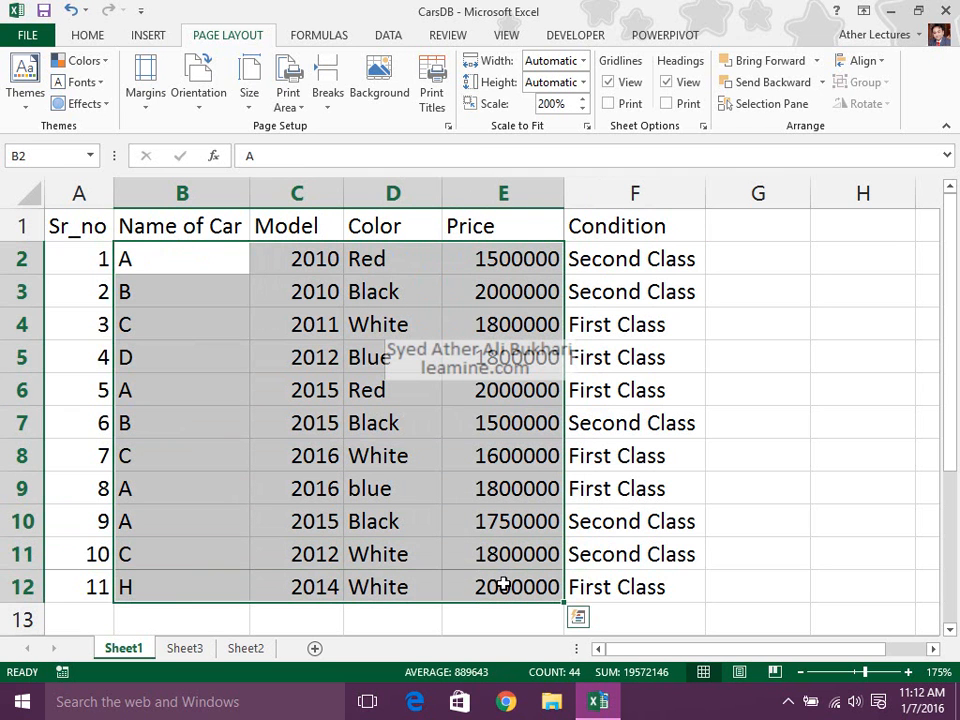
pyautogui.hotkey('ctrl', 'c')
pyautogui.click(184, 613)
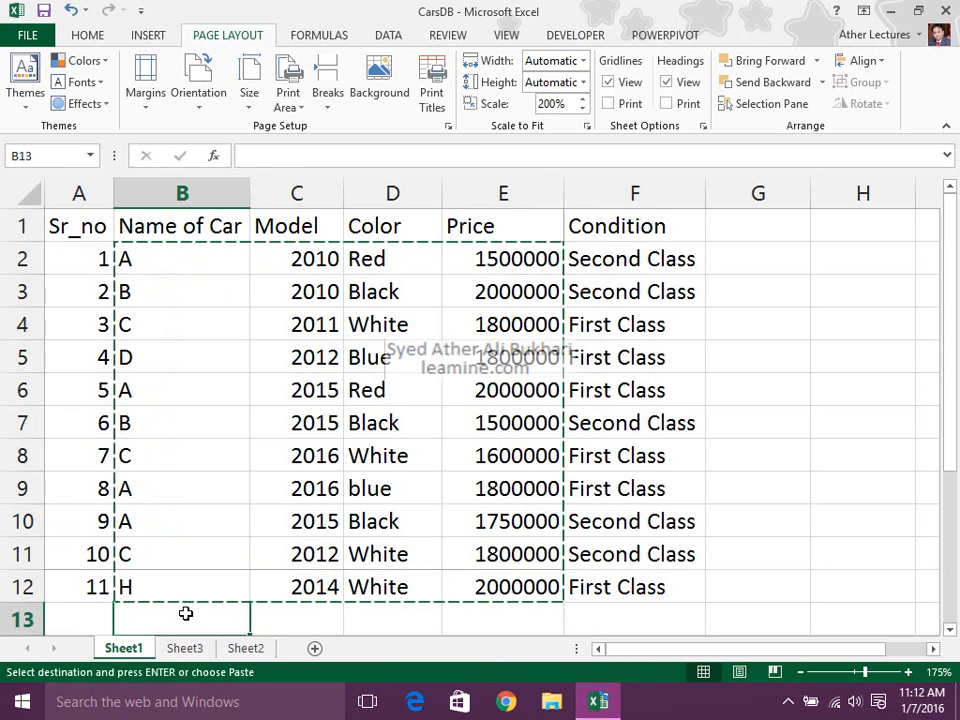
pyautogui.hotkey('ctrl', 'v')
# Paste the copied records three more times below each other, starting at B24, B35 and B46
pyautogui.press('Down')
pyautogui.press('Down')
pyautogui.press('Down')
pyautogui.press('Down')
pyautogui.press('Down')
pyautogui.press('Down')
pyautogui.press('Down')
pyautogui.press('Down')
pyautogui.press('Down')
pyautogui.press('Down')
pyautogui.press('Down')
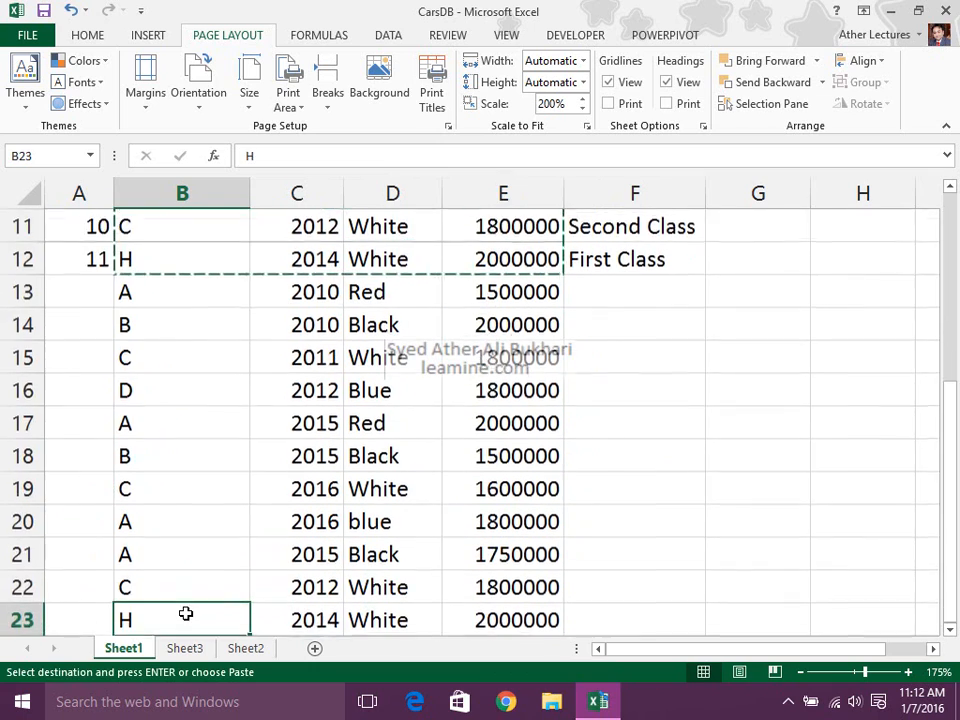
pyautogui.hotkey('ctrl', 'v')
pyautogui.press('Down')
pyautogui.press('Down')
pyautogui.press('Down')
pyautogui.press('Down')
pyautogui.press('Down')
pyautogui.press('Down')
pyautogui.press('Down')
pyautogui.press('Down')
pyautogui.press('Down')
pyautogui.press('Down')
pyautogui.press('Down')
pyautogui.hotkey('ctrl', 'v')
pyautogui.press('Down')
pyautogui.press('Down')
pyautogui.press('Down')
pyautogui.press('Down')
pyautogui.press('Down')
pyautogui.press('Down')
pyautogui.press('Down')
pyautogui.press('Down')
pyautogui.press('Down')
pyautogui.press('Down')
pyautogui.press('Down')
pyautogui.hotkey('ctrl', 'v')
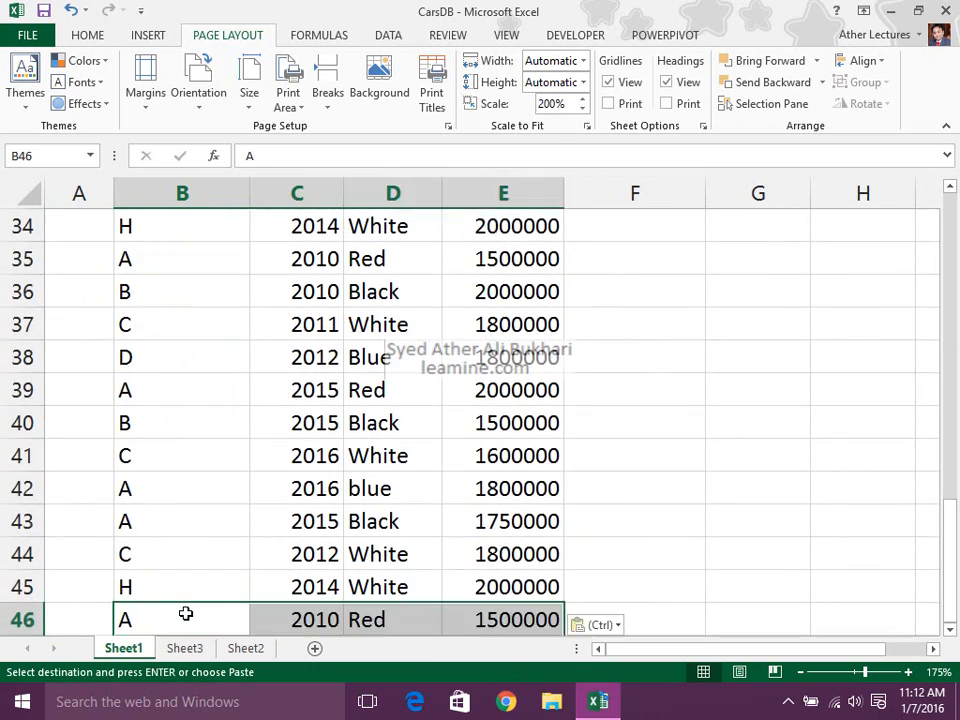
# Clear the copy selection and fill the Sr_no series from A2 down to 55 in A56
pyautogui.press('Down')
pyautogui.press('Left')
pyautogui.press('Up')
pyautogui.hotkey('ctrl', 'Home')
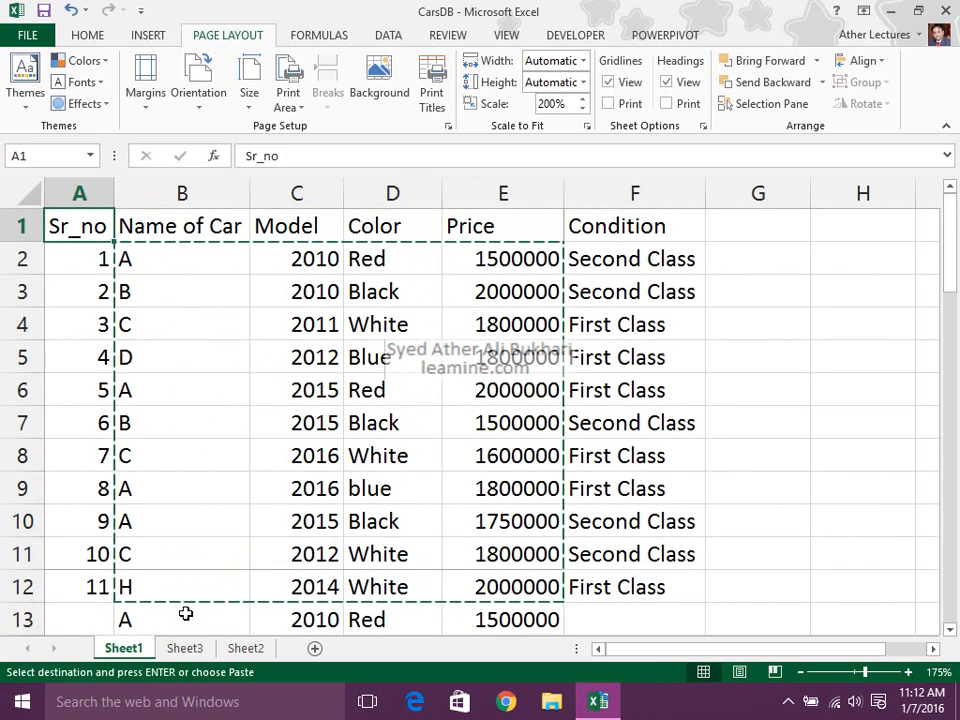
pyautogui.press('Down')
pyautogui.press('Escape')
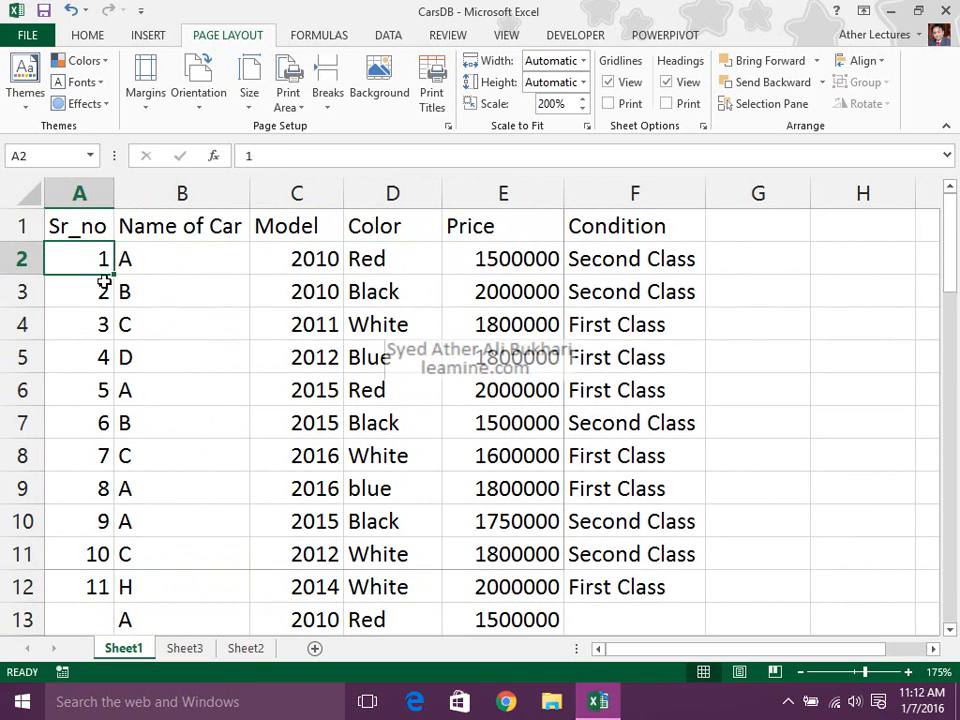
pyautogui.moveTo(116, 272); pyautogui.dragTo(121, 577)
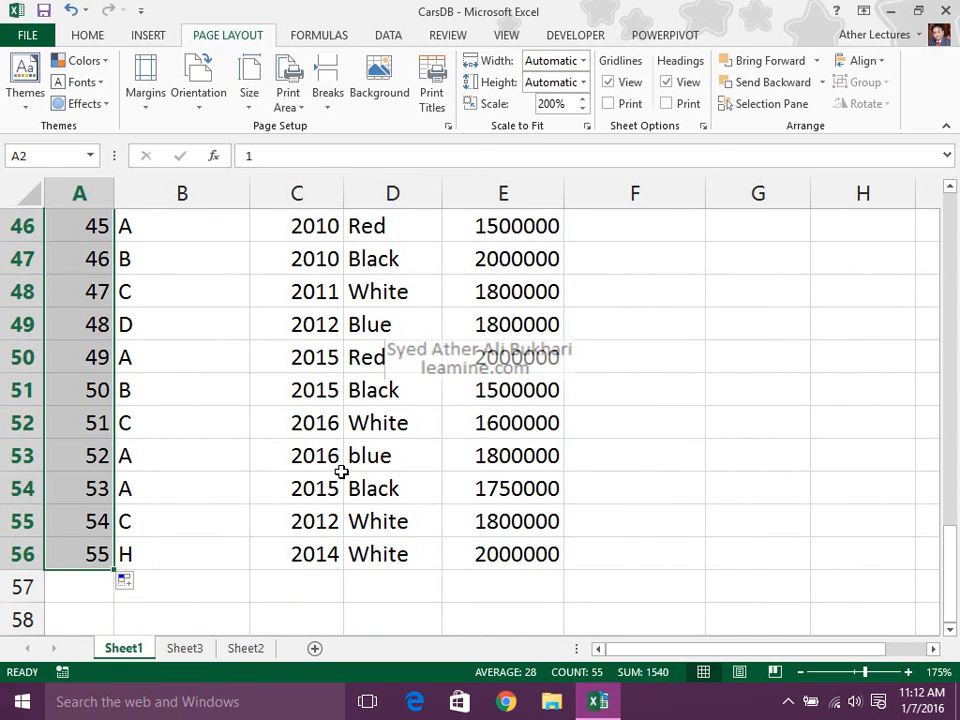
# Set the print area to A1:E56 and check it in the print preview
pyautogui.click(500, 558)
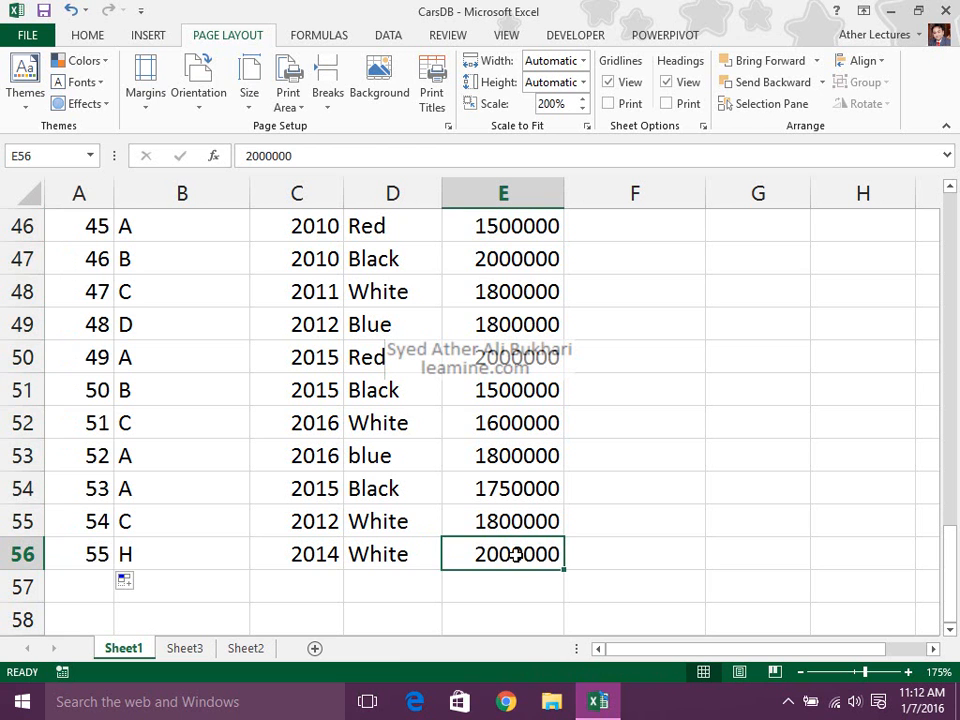
pyautogui.hotkey('ctrl', 'shift', 'Home')
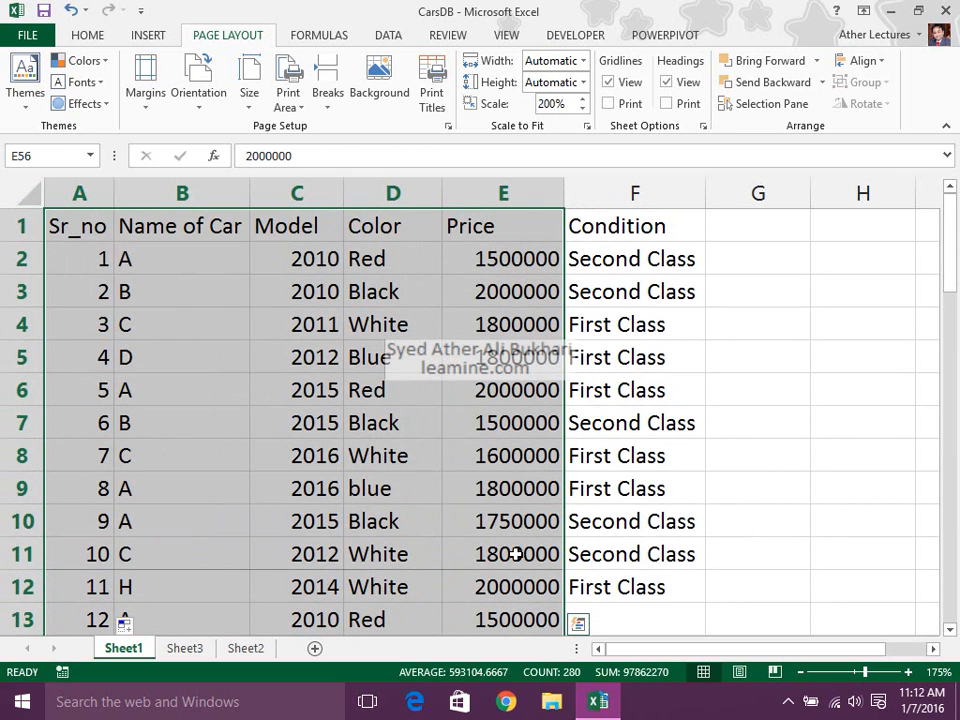
pyautogui.click(286, 104)
pyautogui.click(330, 127)
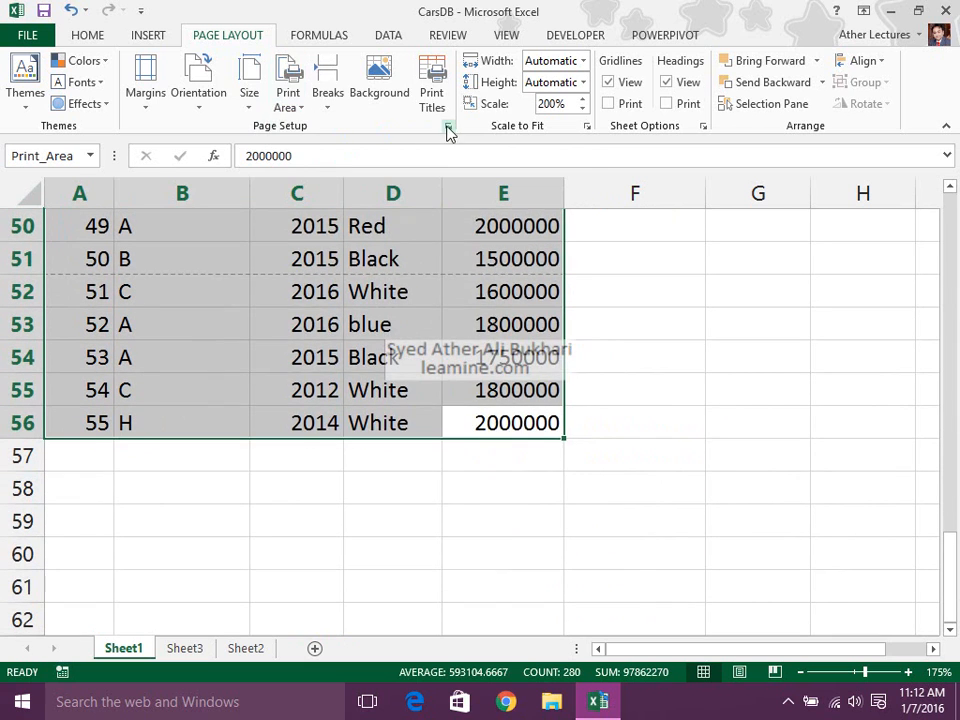
pyautogui.click(448, 126)
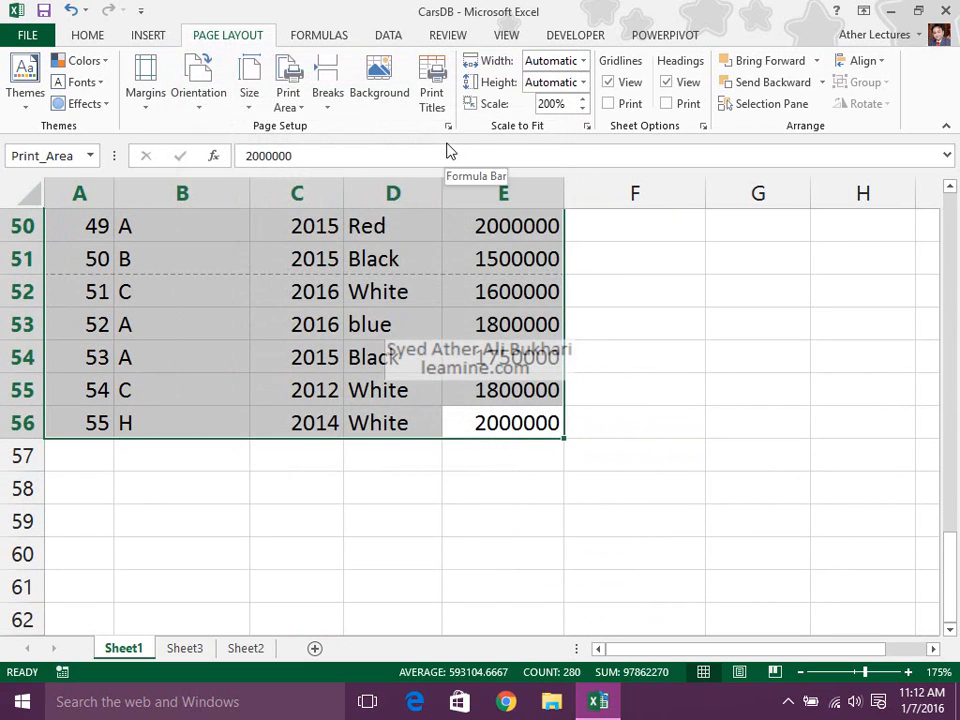
pyautogui.hotkey('ctrl', 'p')
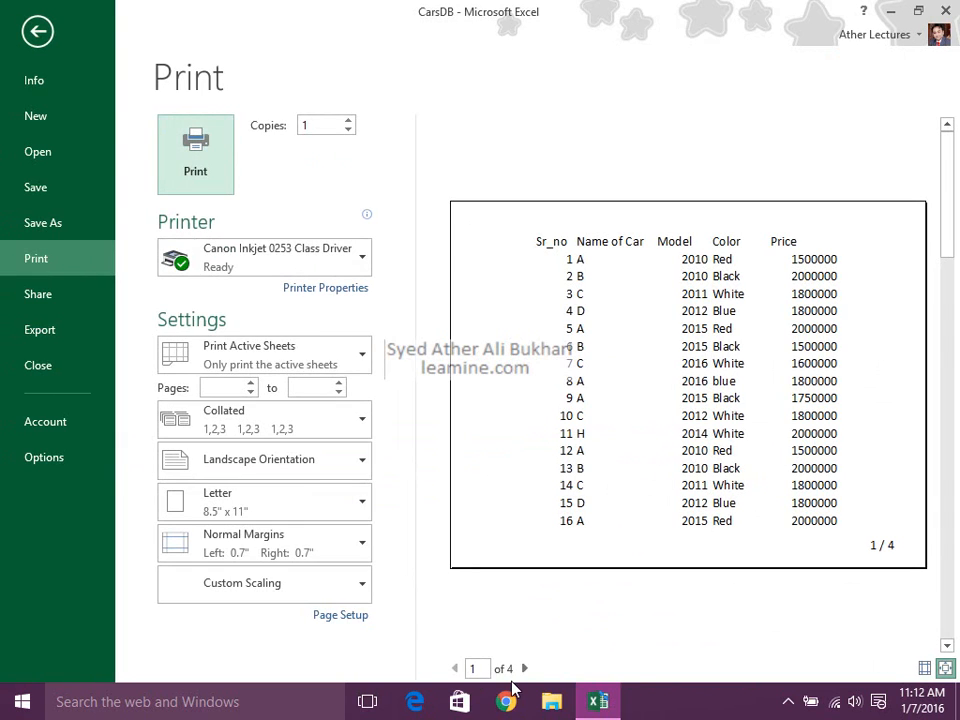
pyautogui.press('Escape')
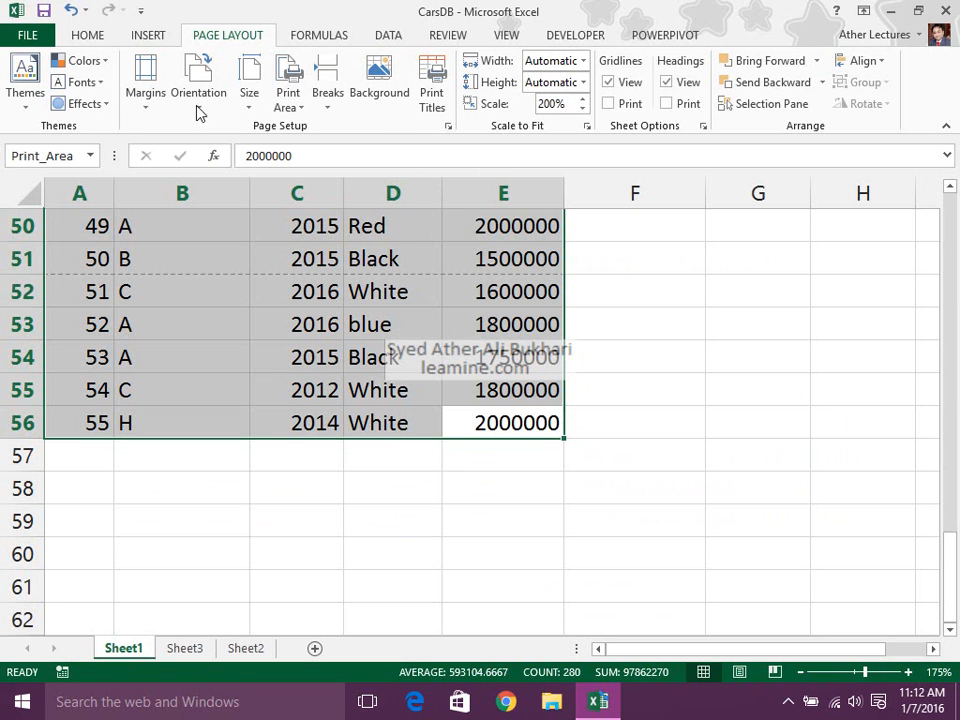
# Set the scaling to fit 1 page wide by 1 tall and check the print preview
pyautogui.click(448, 126)
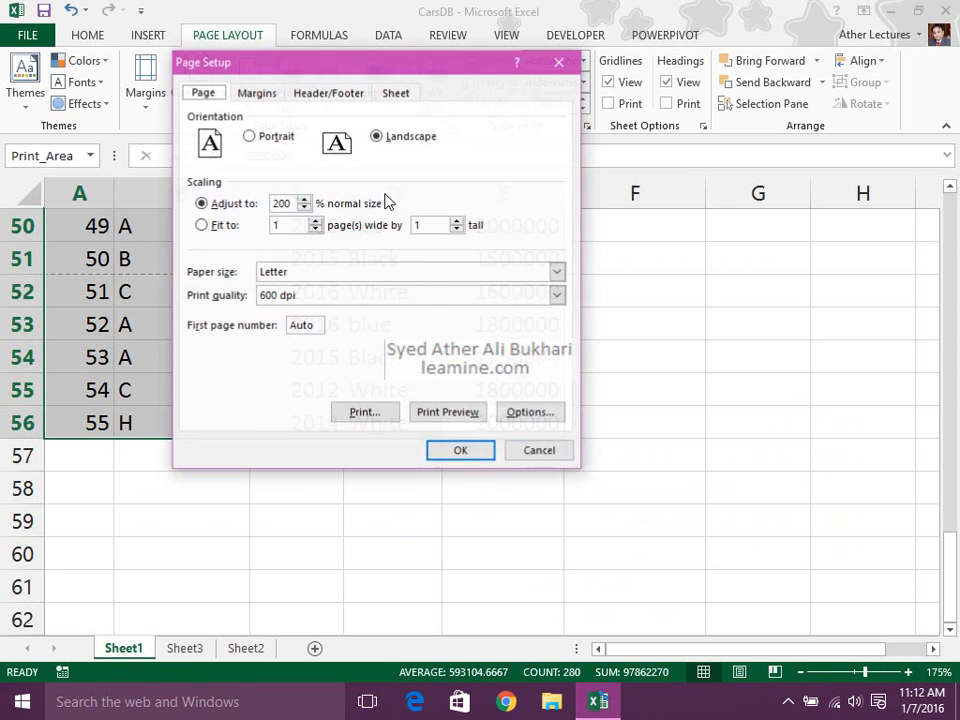
pyautogui.click(201, 225)
pyautogui.click(437, 451)
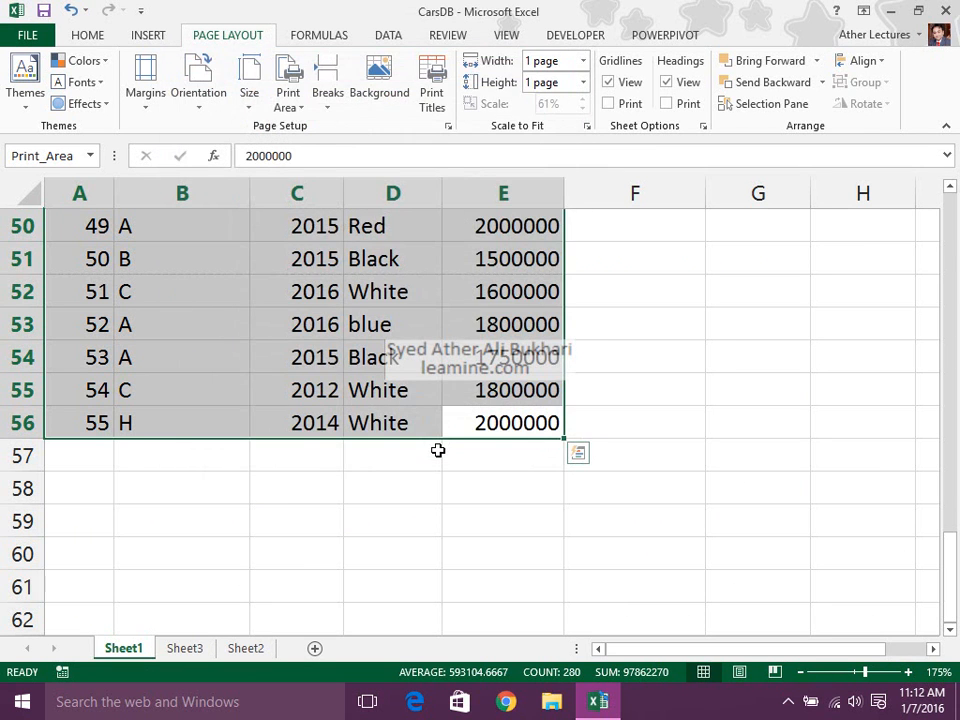
pyautogui.hotkey('ctrl', 'p')
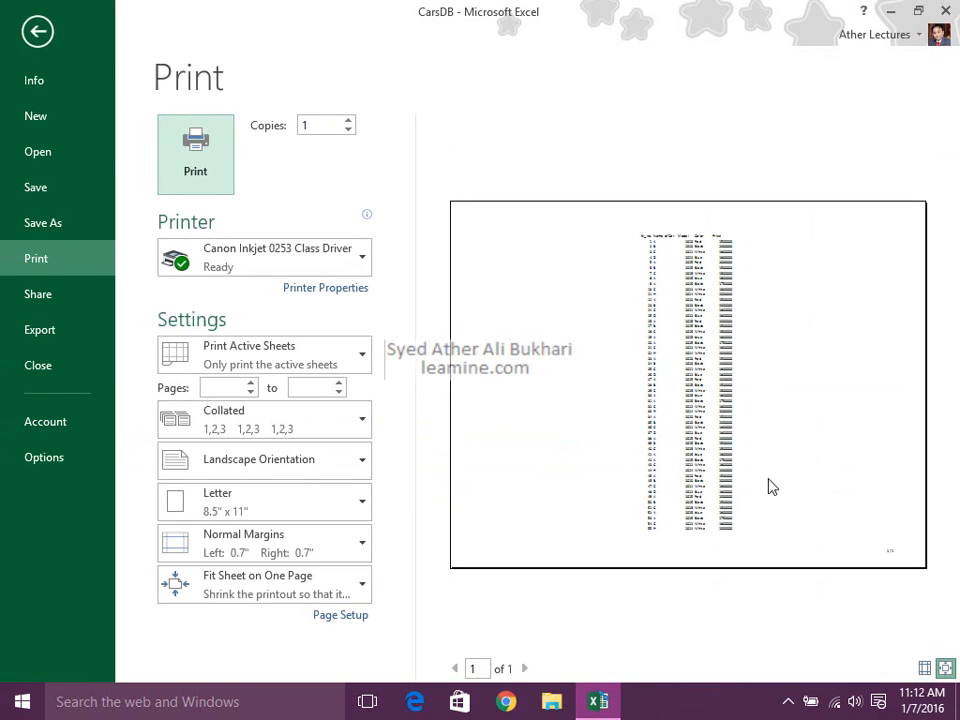
pyautogui.press('Escape')
# Change the page orientation to portrait and check the print preview
pyautogui.click(205, 100)
pyautogui.click(212, 175)
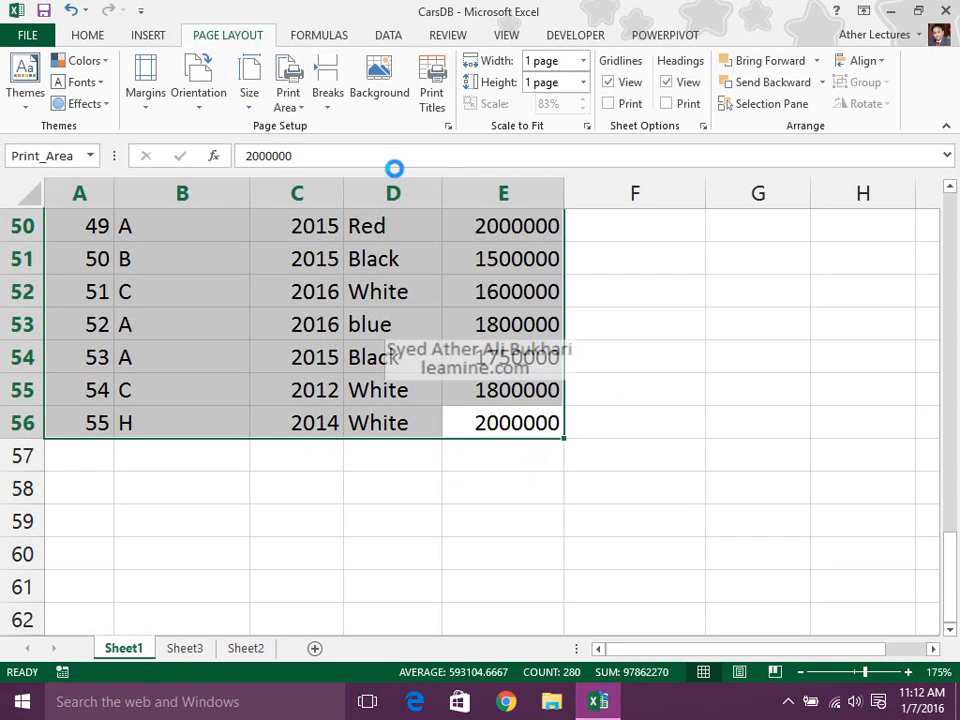
pyautogui.hotkey('ctrl', 'p')
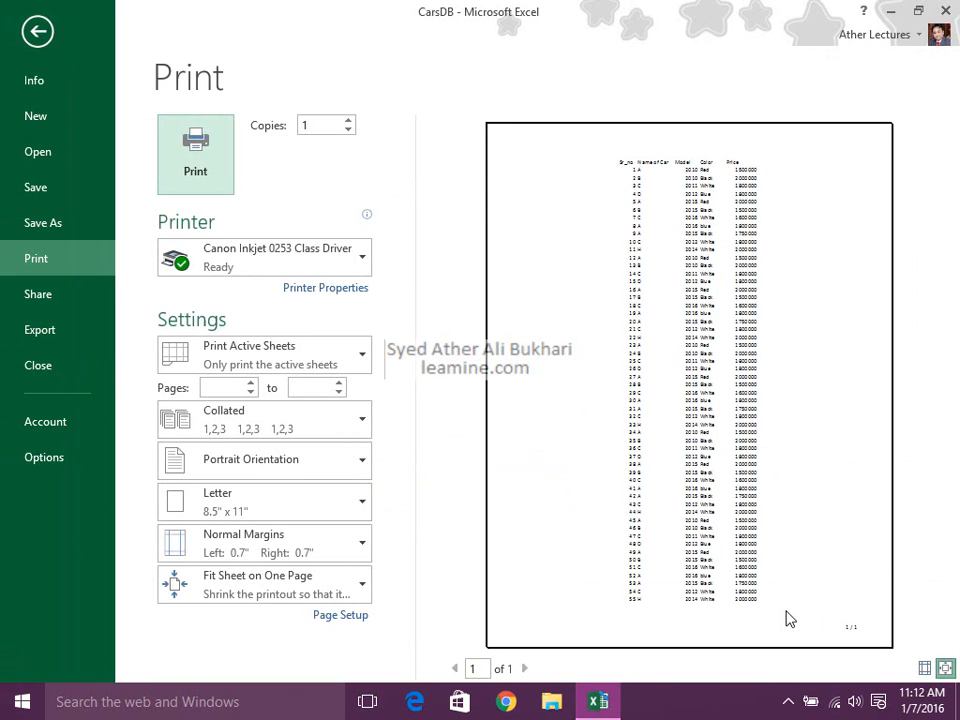
pyautogui.press('Escape')
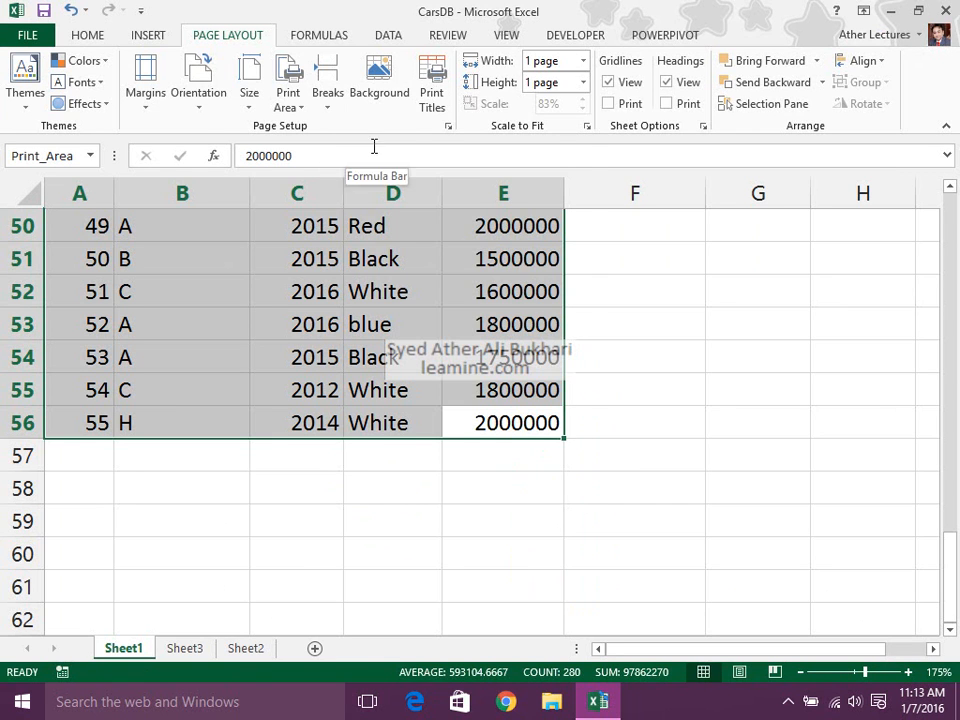
# Set the print scaling to 100% of normal size and review both pages in the print preview
pyautogui.click(447, 125)
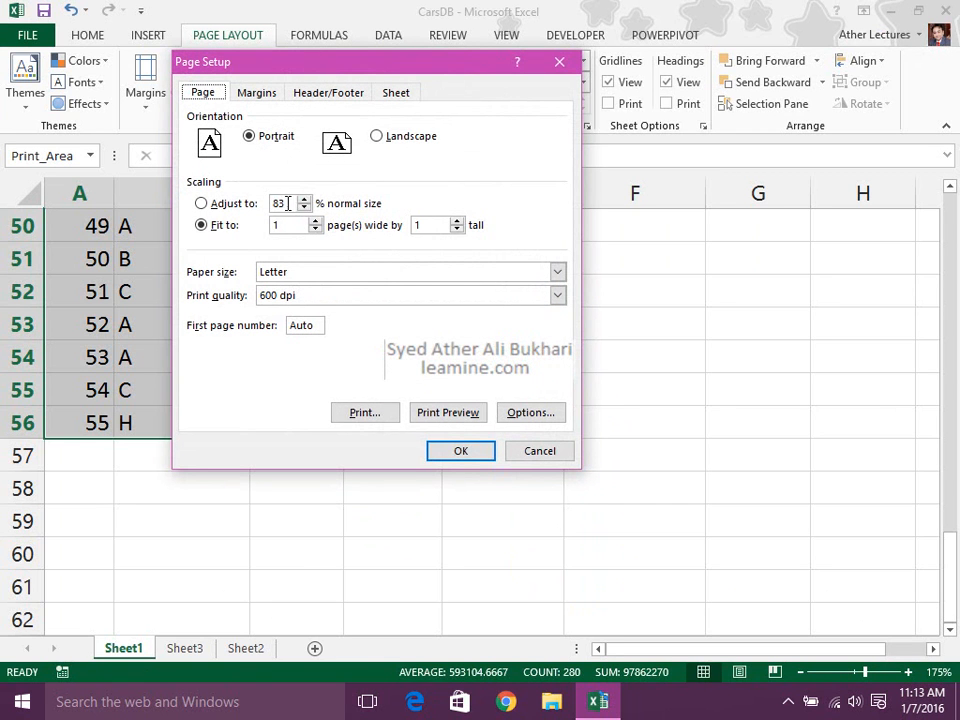
pyautogui.click(221, 204)
pyautogui.doubleClick(279, 204)
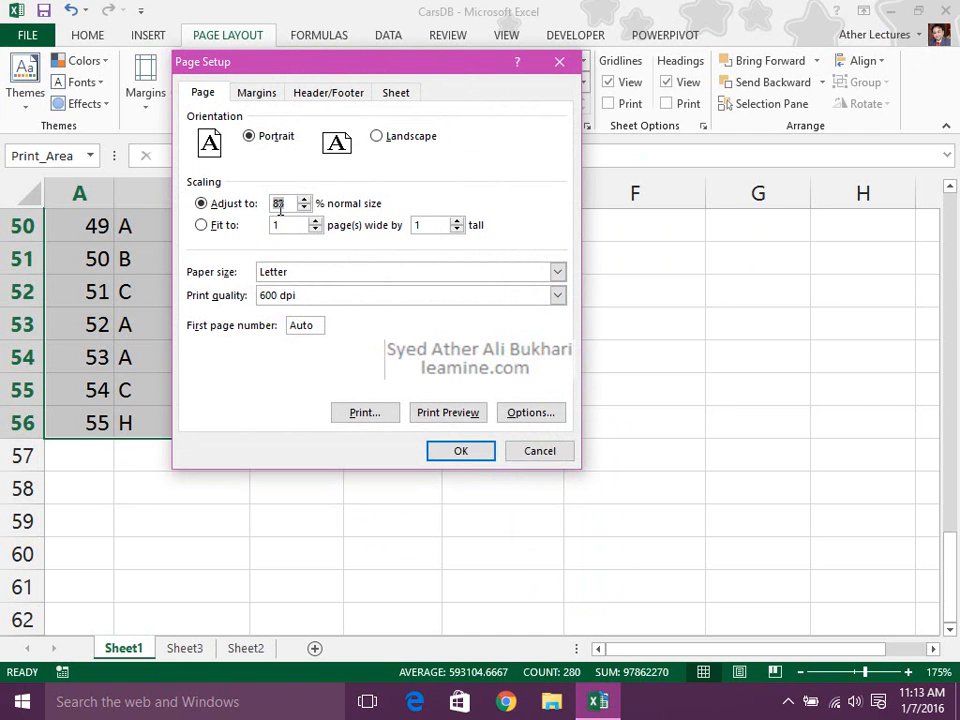
pyautogui.write('100')
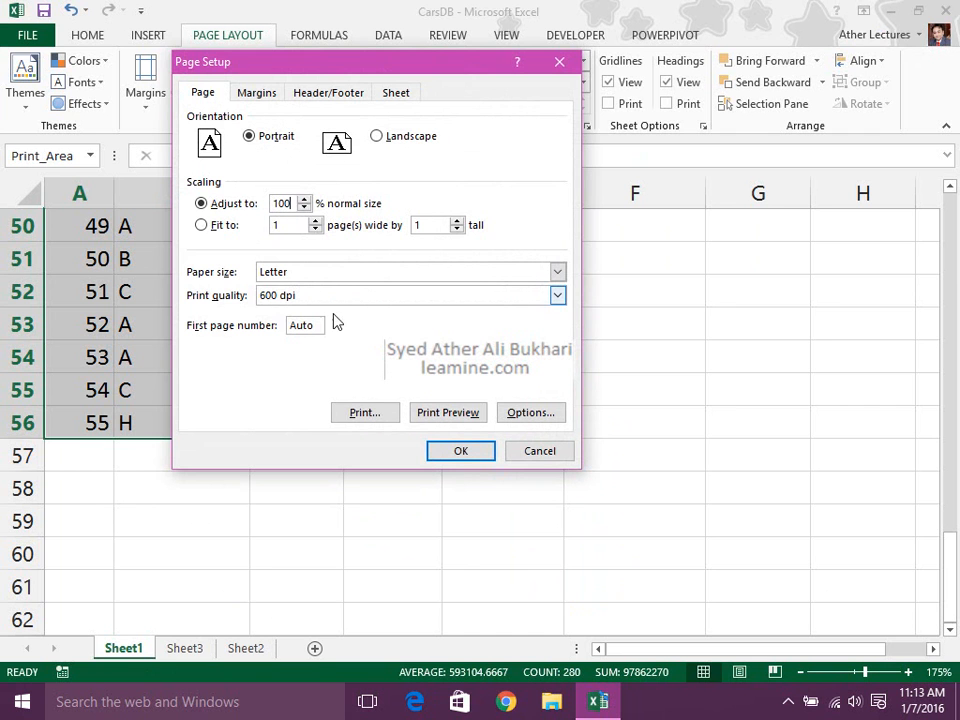
pyautogui.click(461, 451)
pyautogui.hotkey('ctrl', 'p')
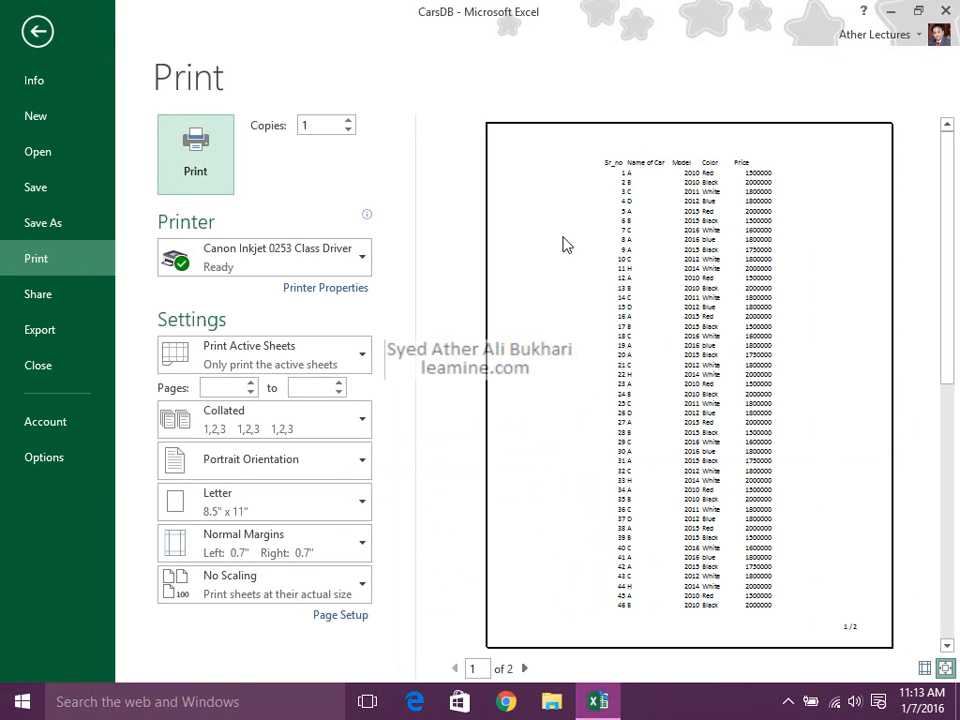
pyautogui.scroll(-1, 658, 517)
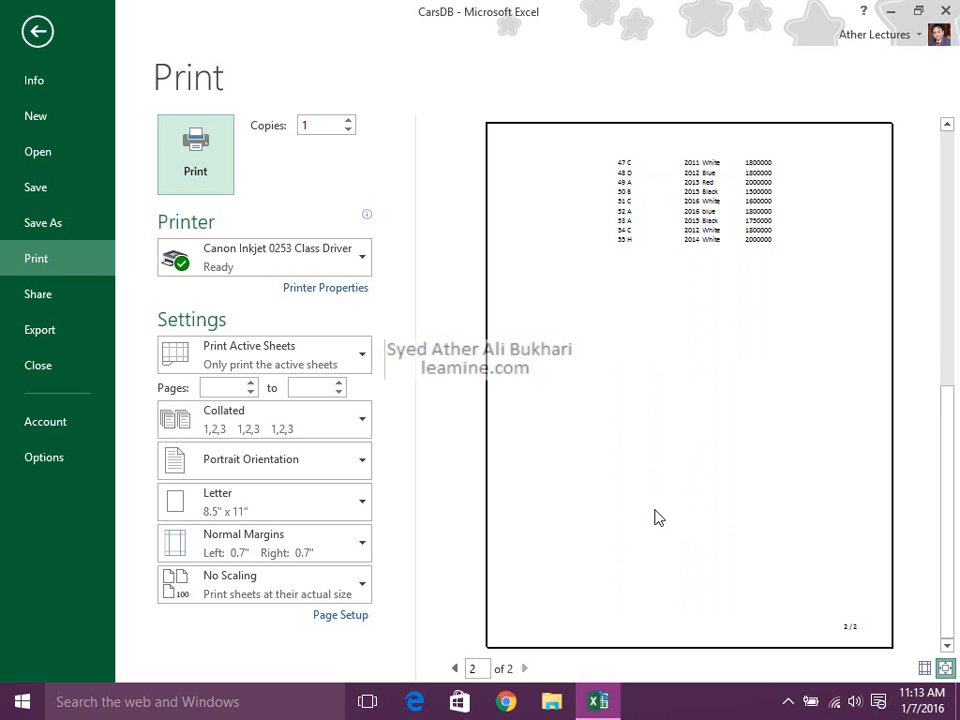
pyautogui.press('Escape')
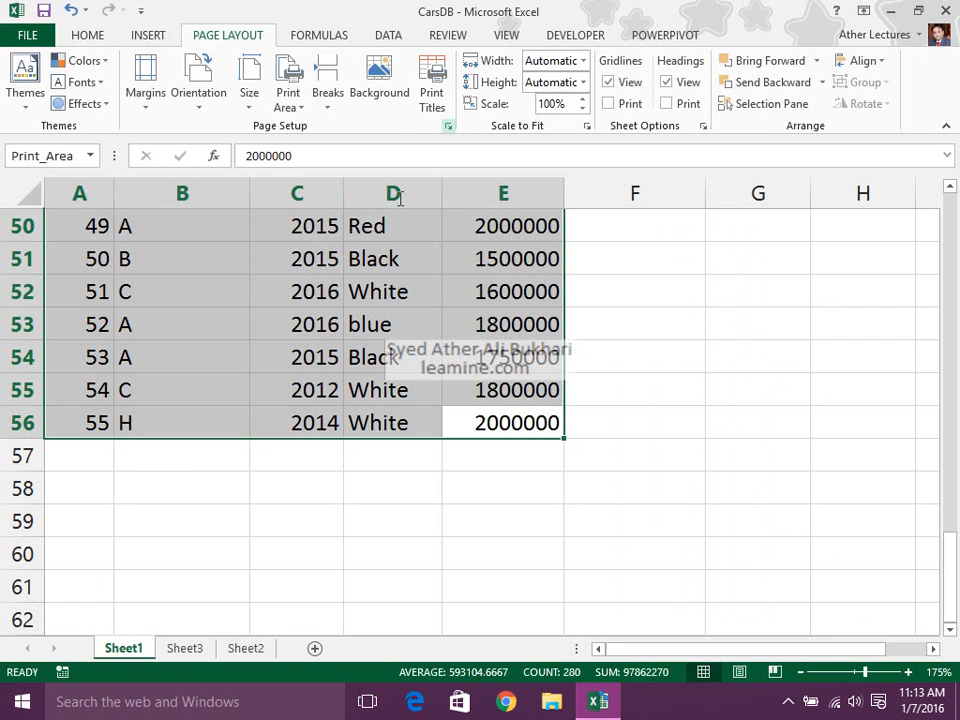
# Set the print scaling to 130% of normal size and review both pages in the print preview
pyautogui.click(447, 127)
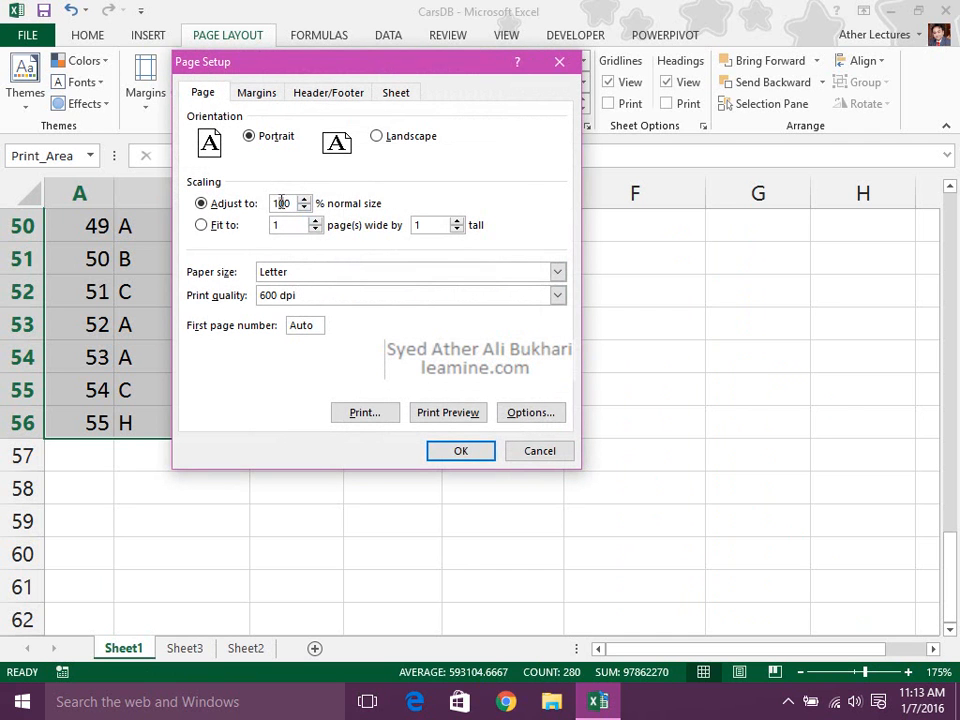
pyautogui.write('3')
pyautogui.click(483, 453)
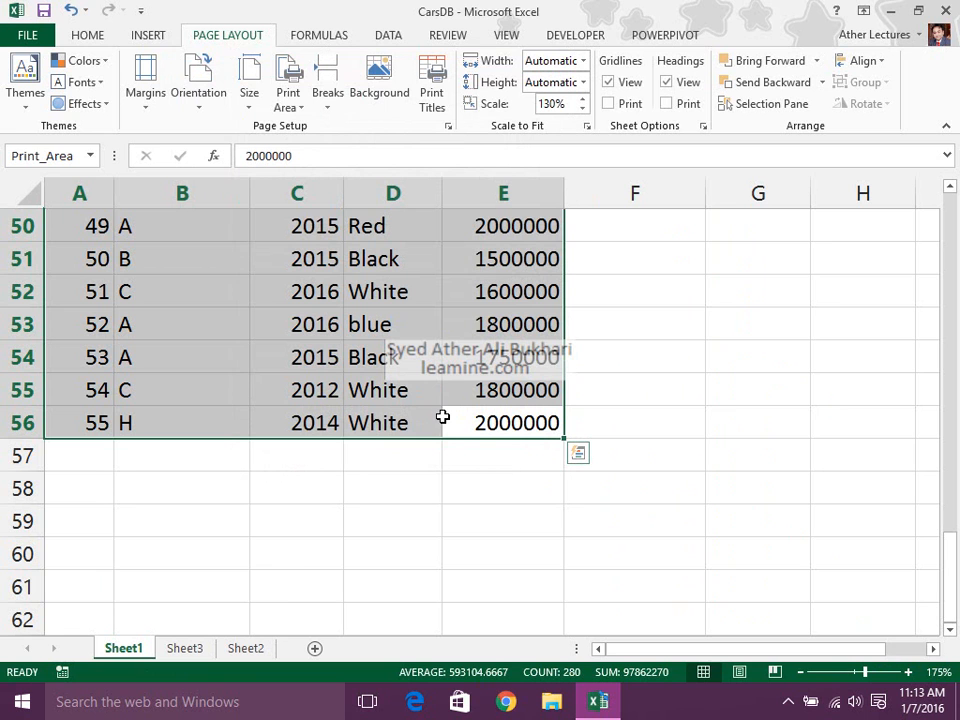
pyautogui.hotkey('ctrl', 'p')
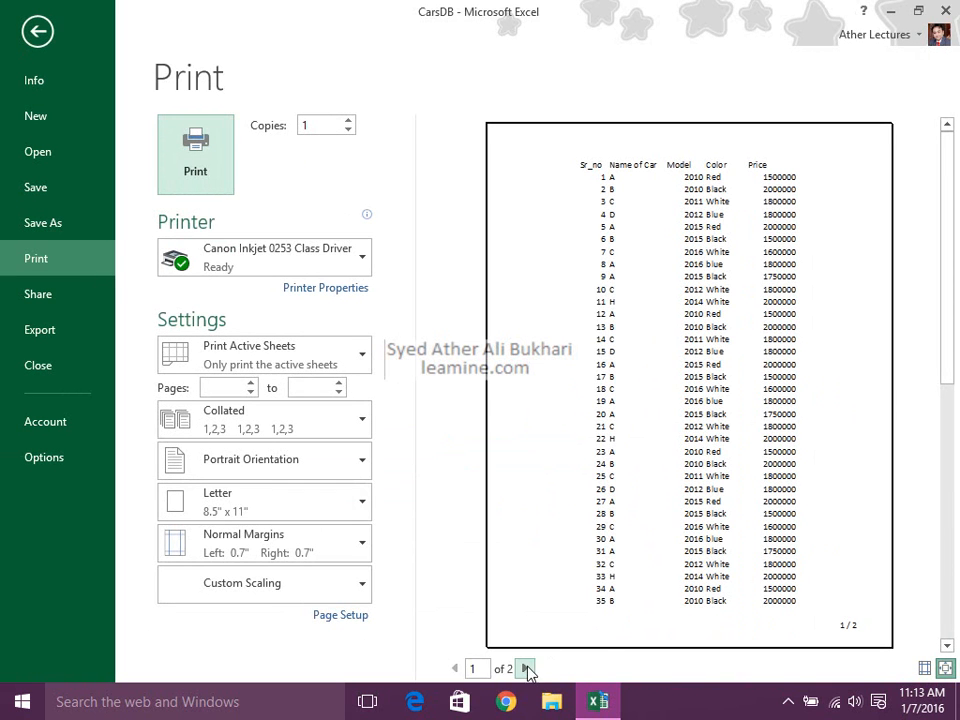
pyautogui.click(524, 668)
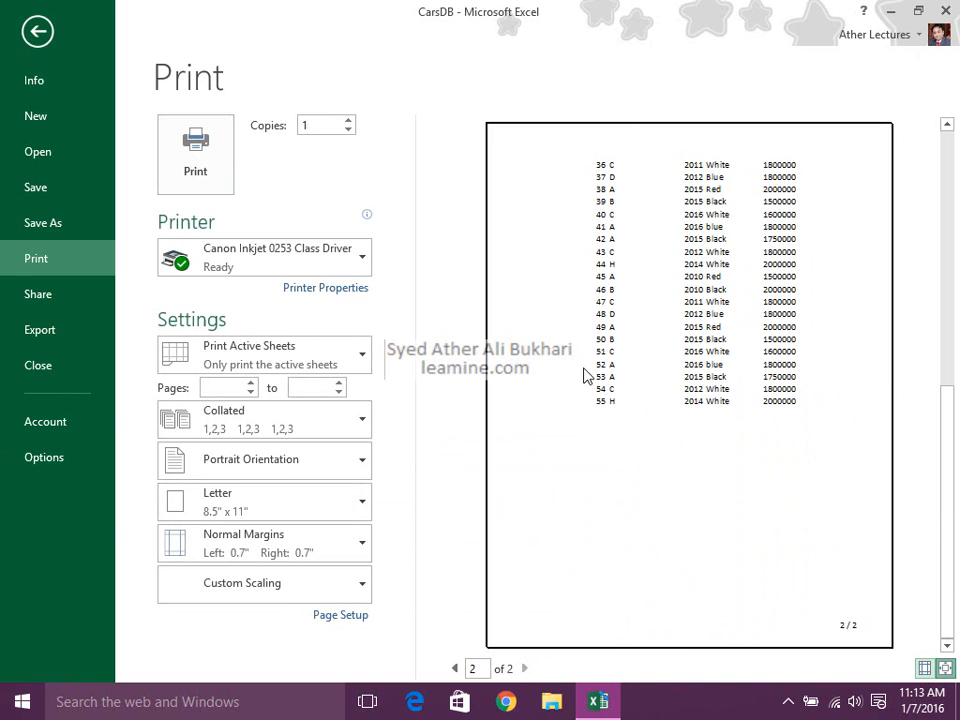
pyautogui.click(455, 668)
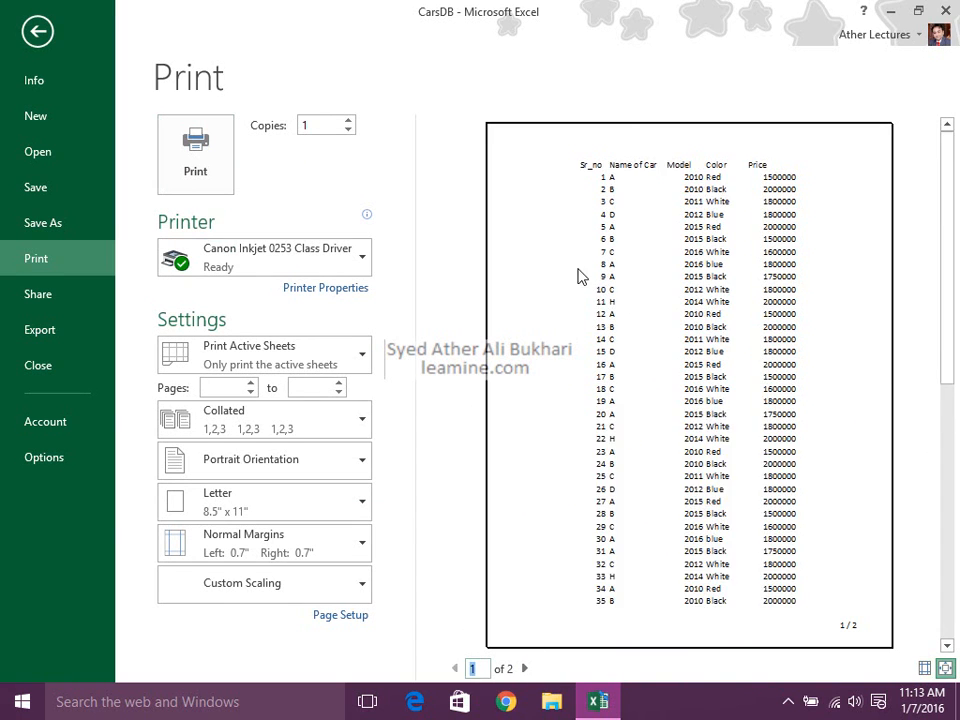
pyautogui.press('Escape')
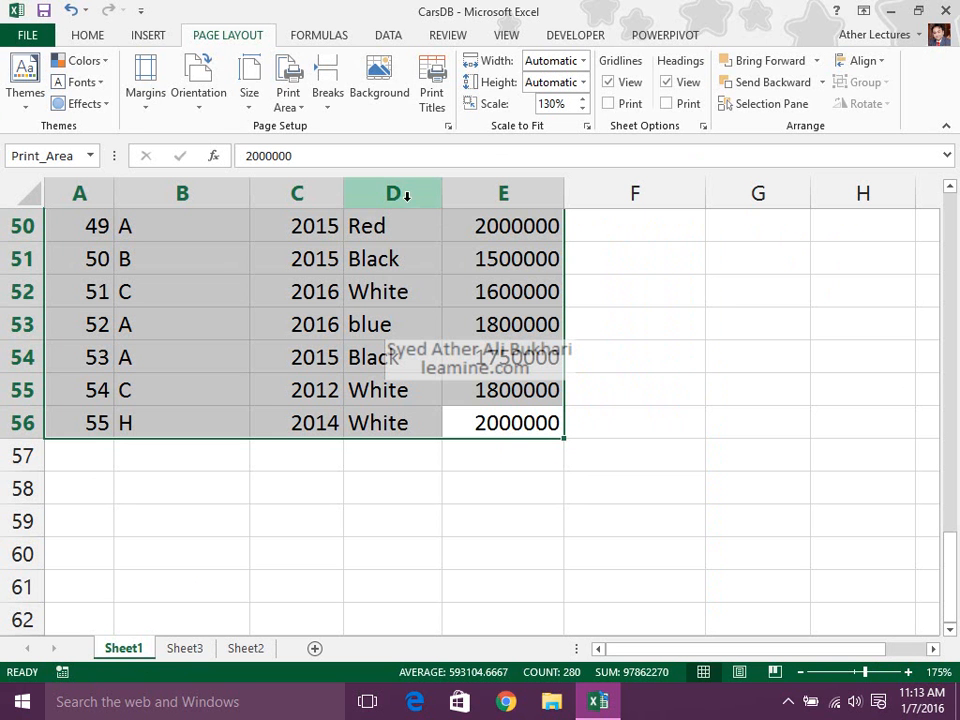
# Set row 1 to repeat at the top of every printed page and review both pages in the print preview
pyautogui.click(448, 126)
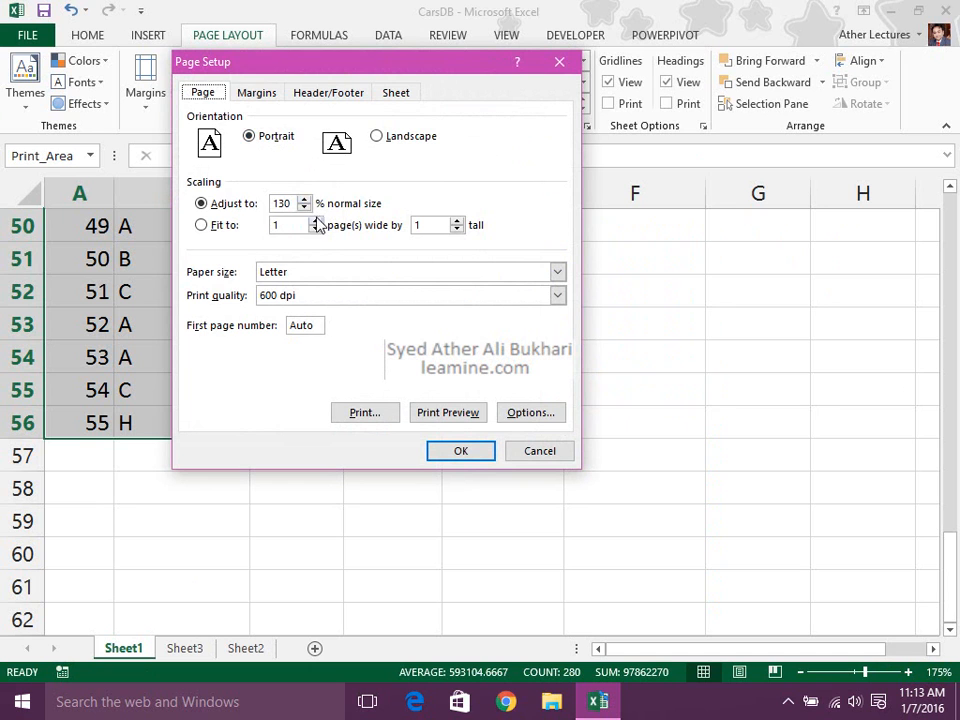
pyautogui.click(402, 93)
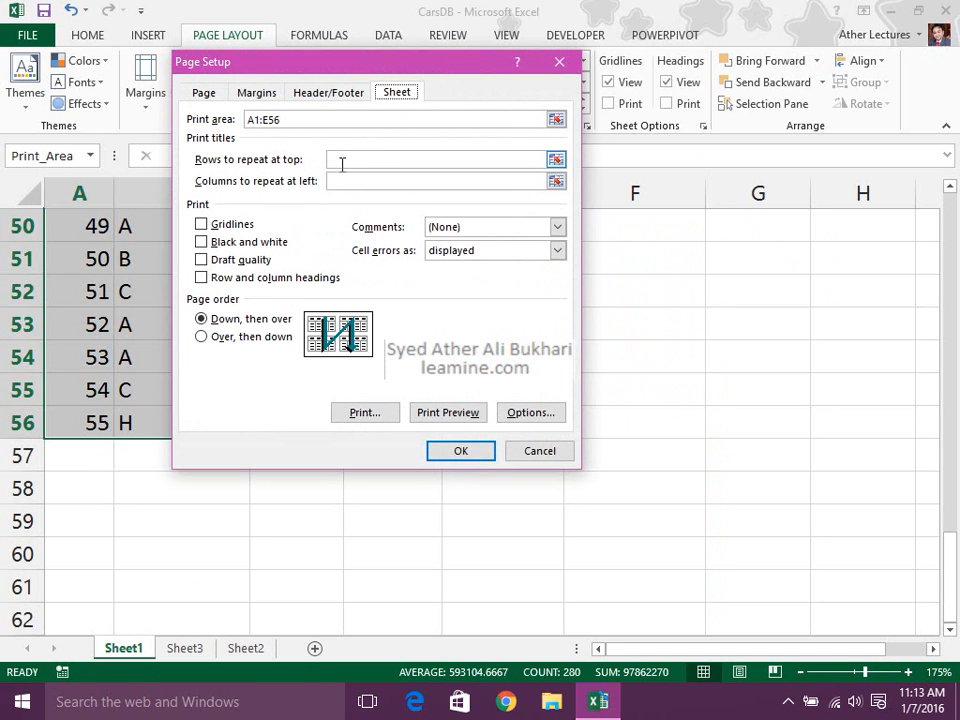
pyautogui.click(344, 161)
pyautogui.click(554, 162)
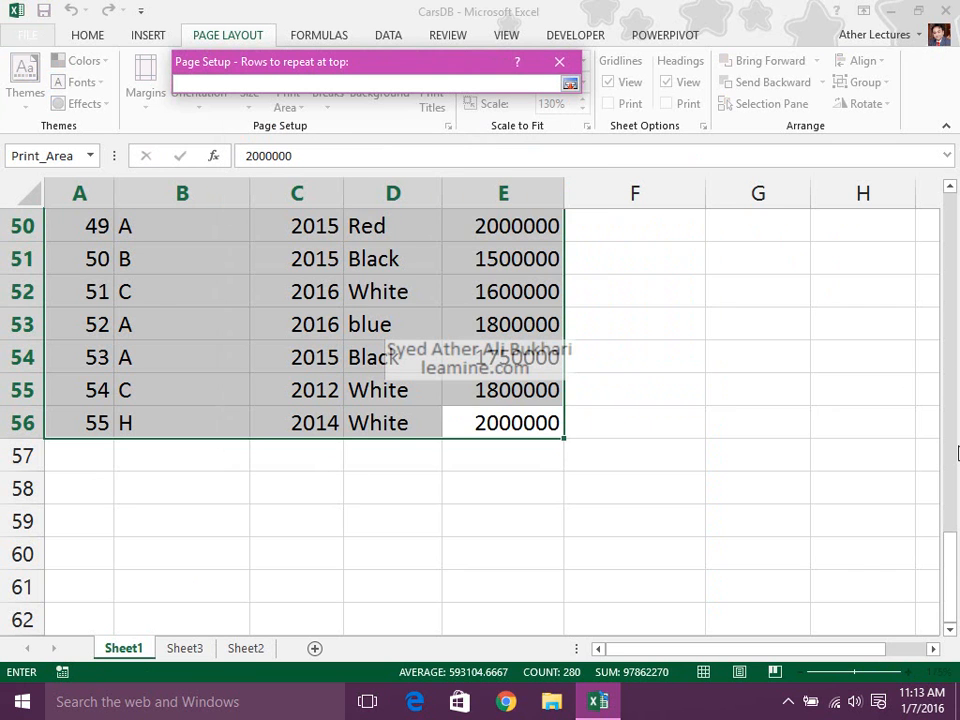
pyautogui.moveTo(951, 555); pyautogui.dragTo(955, 215)
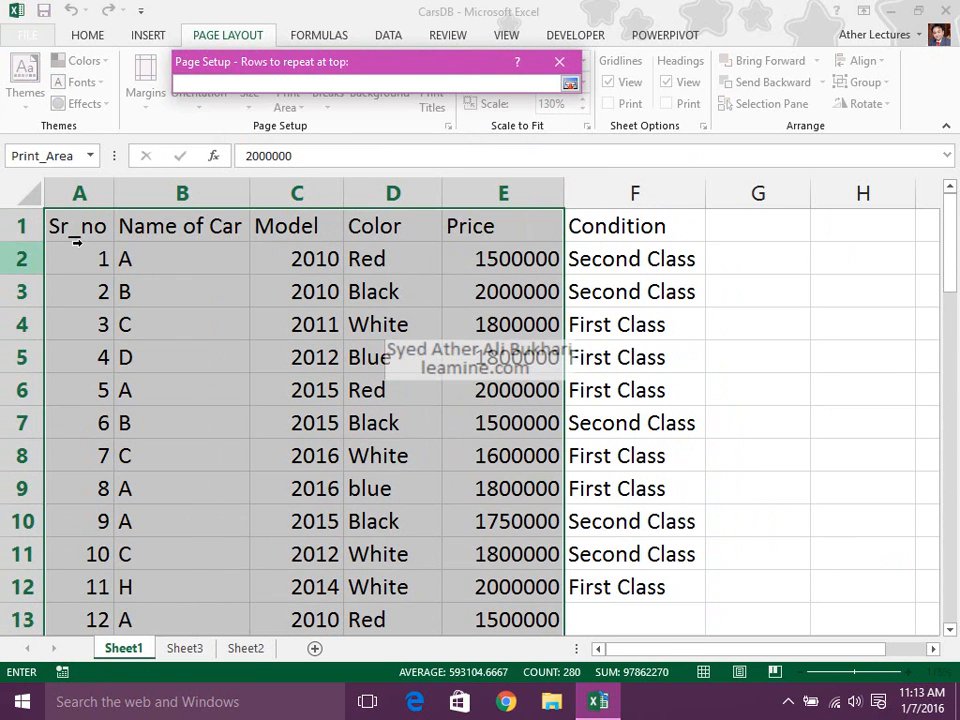
pyautogui.click(28, 226)
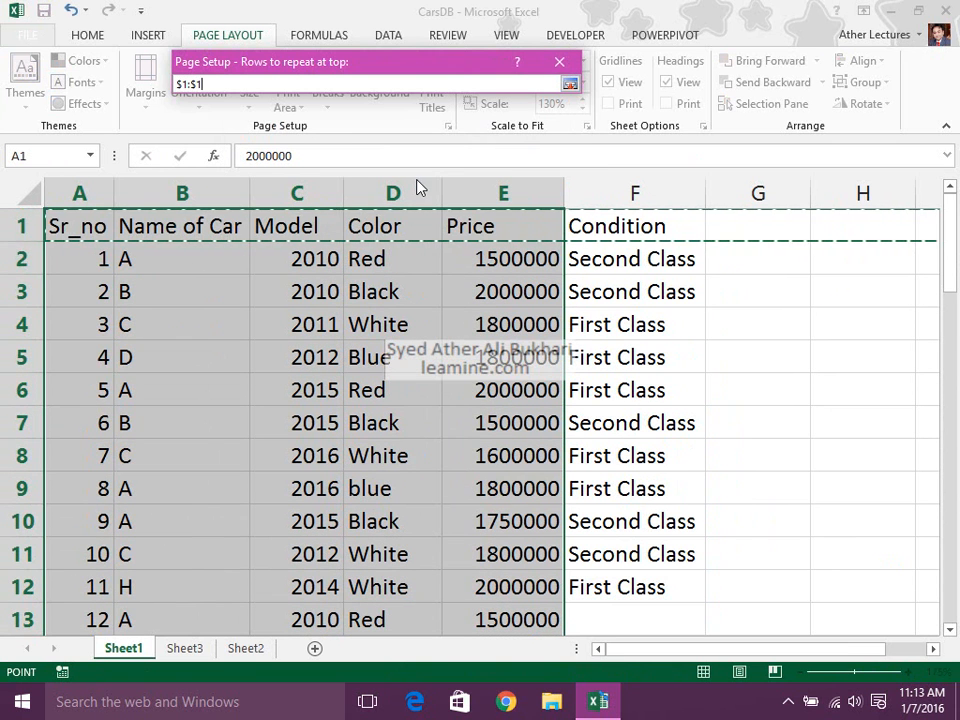
pyautogui.click(568, 85)
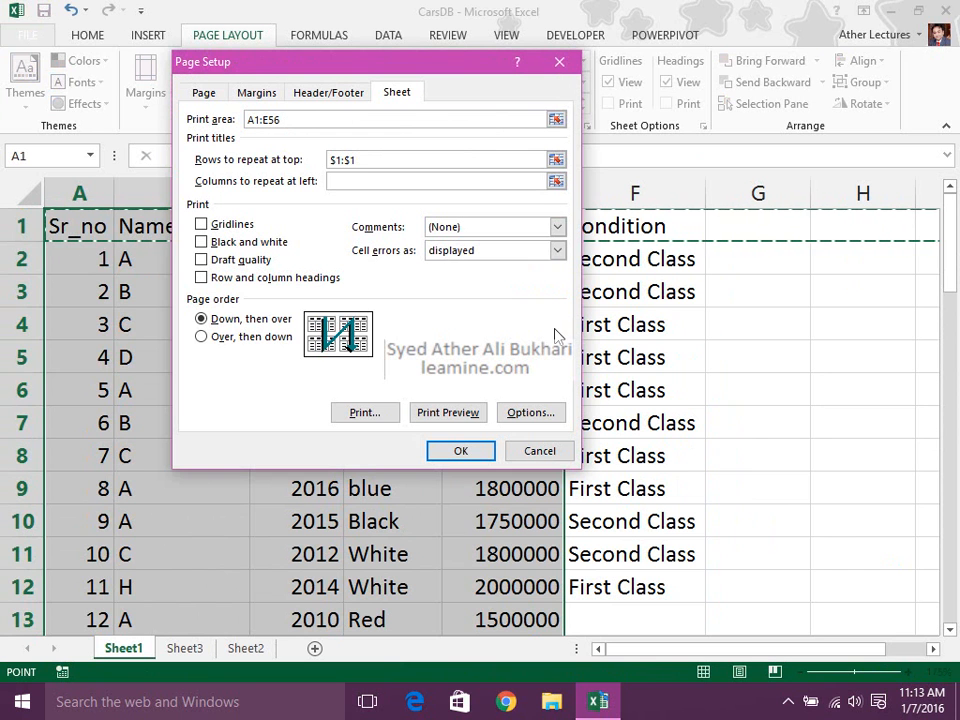
pyautogui.click(460, 450)
pyautogui.hotkey('ctrl', 'p')
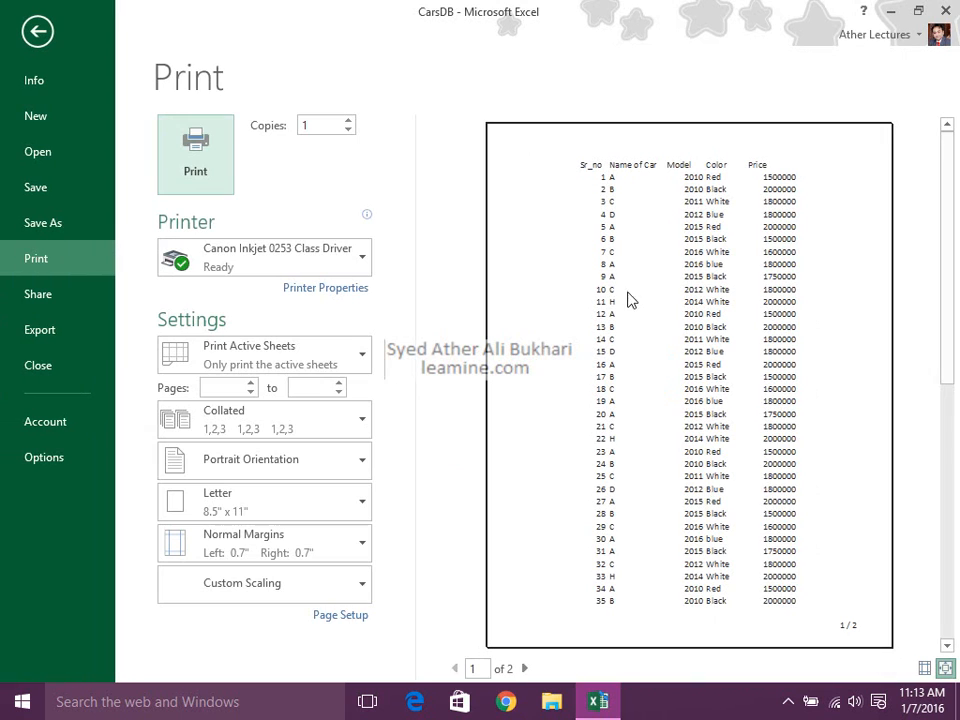
pyautogui.scroll(-1, 930, 645)
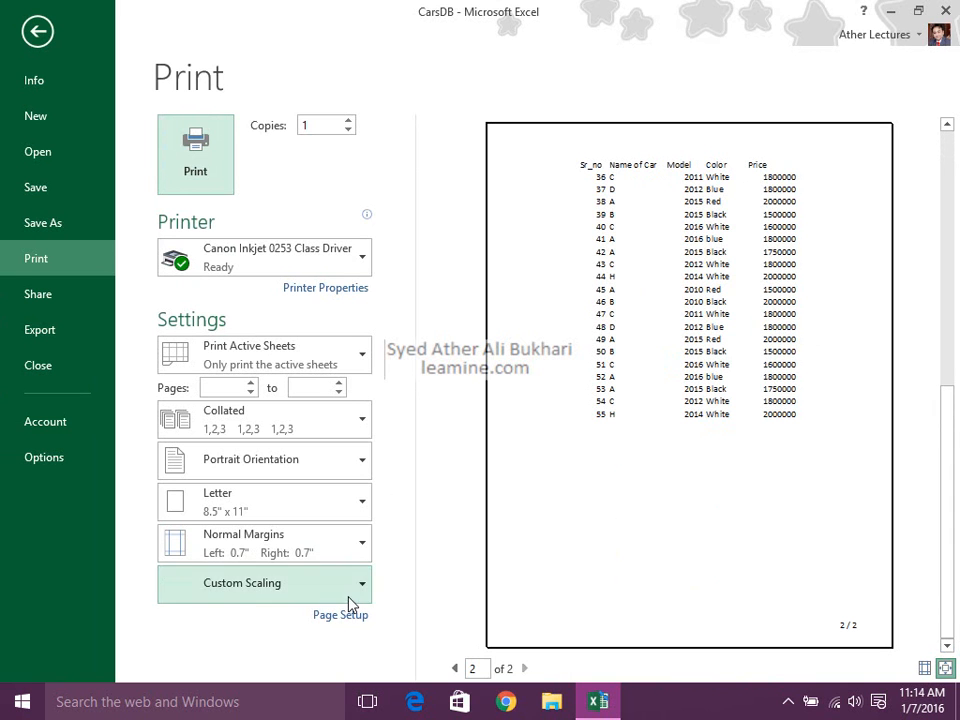
pyautogui.press('Escape')
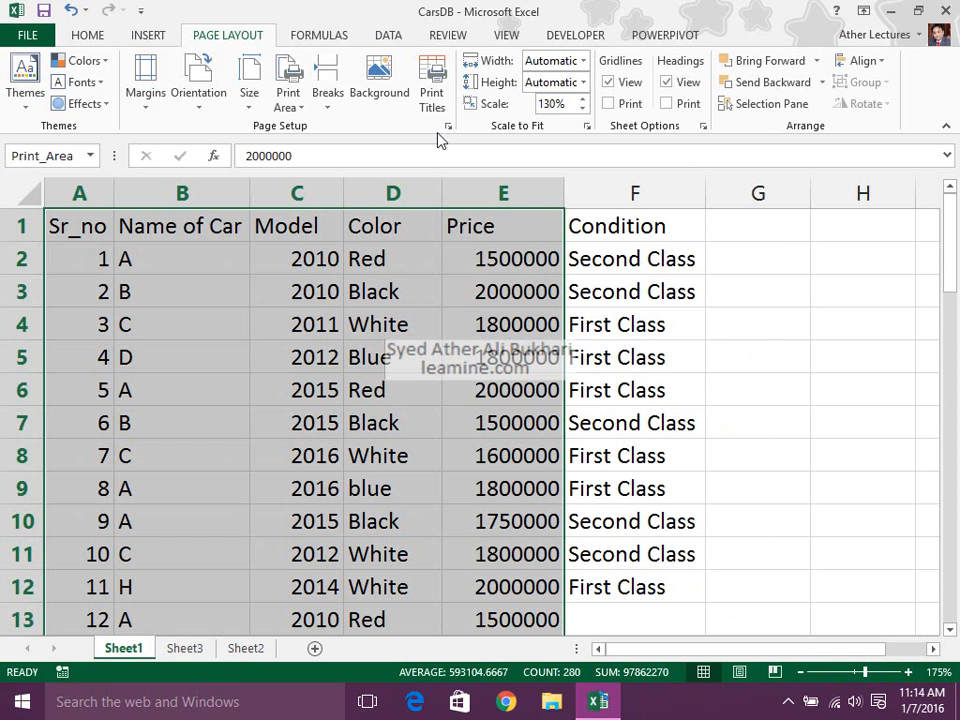
# Set the print scaling to 150% of normal size and check the pages in the print preview
pyautogui.click(449, 127)
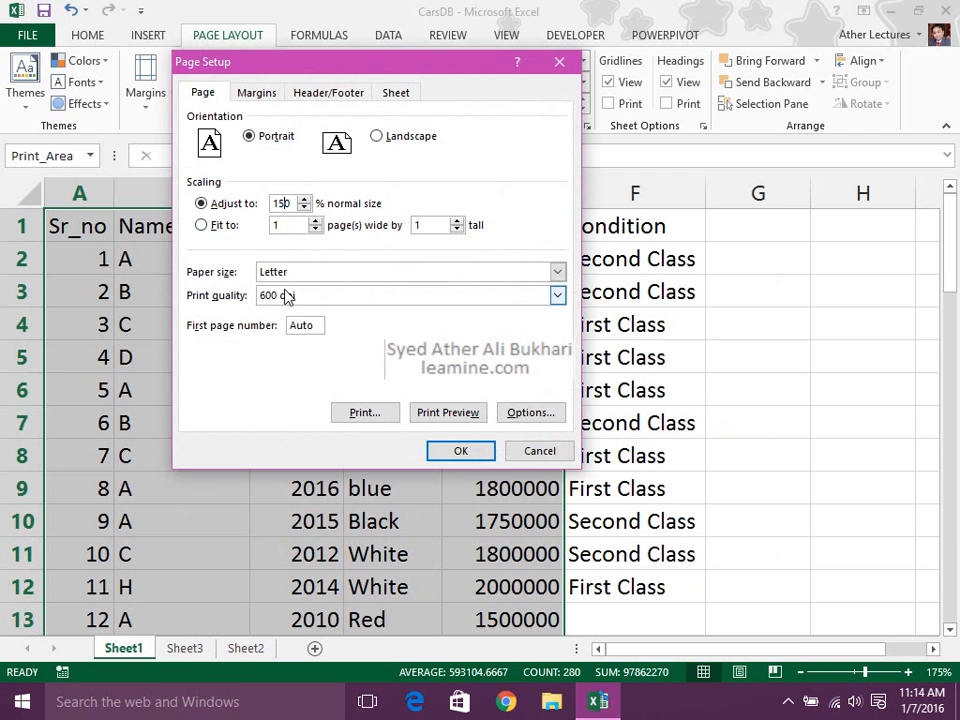
pyautogui.click(458, 450)
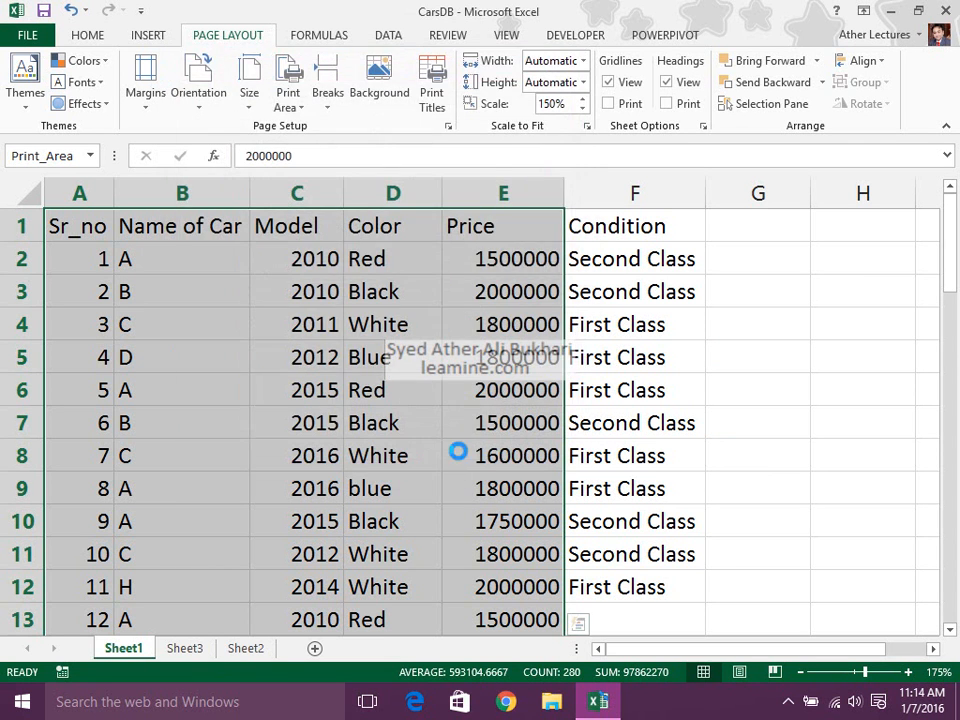
pyautogui.hotkey('ctrl', 'p')
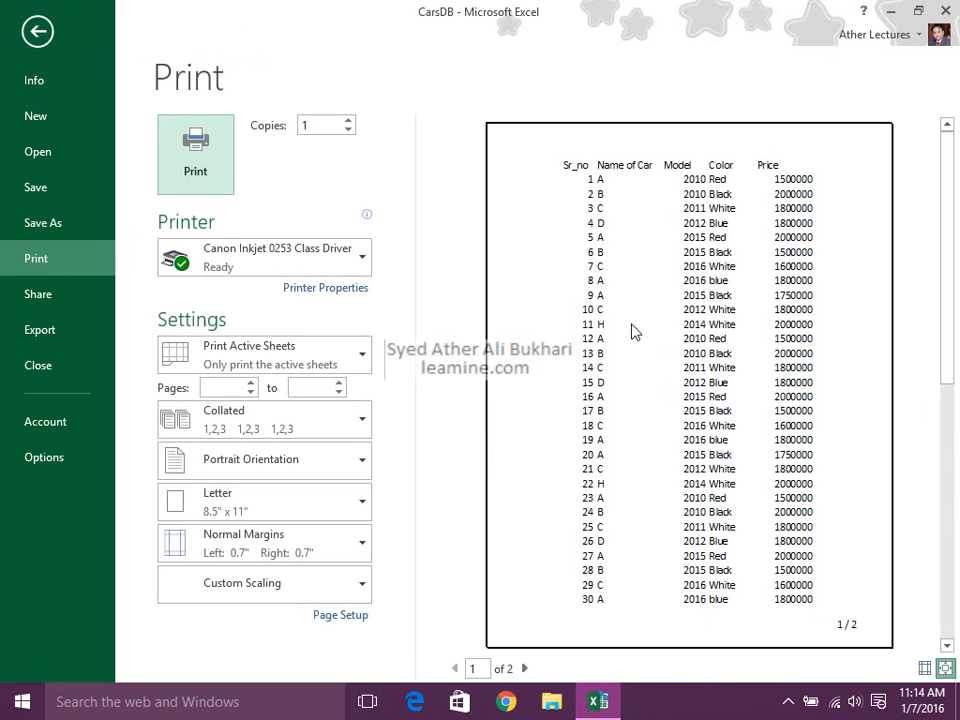
pyautogui.moveTo(947, 189); pyautogui.dragTo(947, 390)
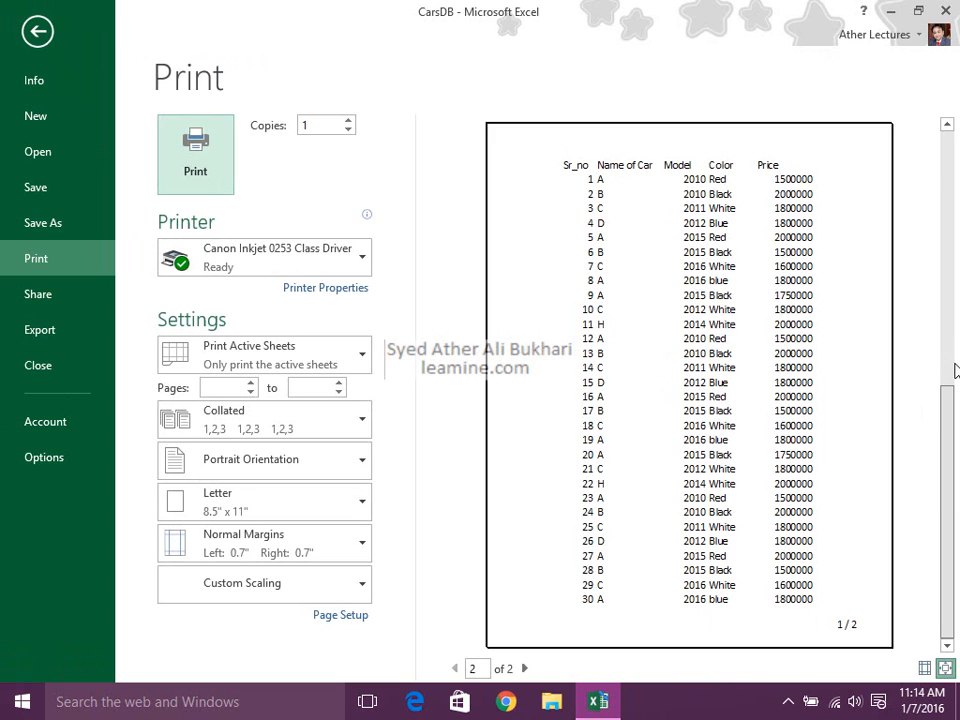
pyautogui.press('Escape')
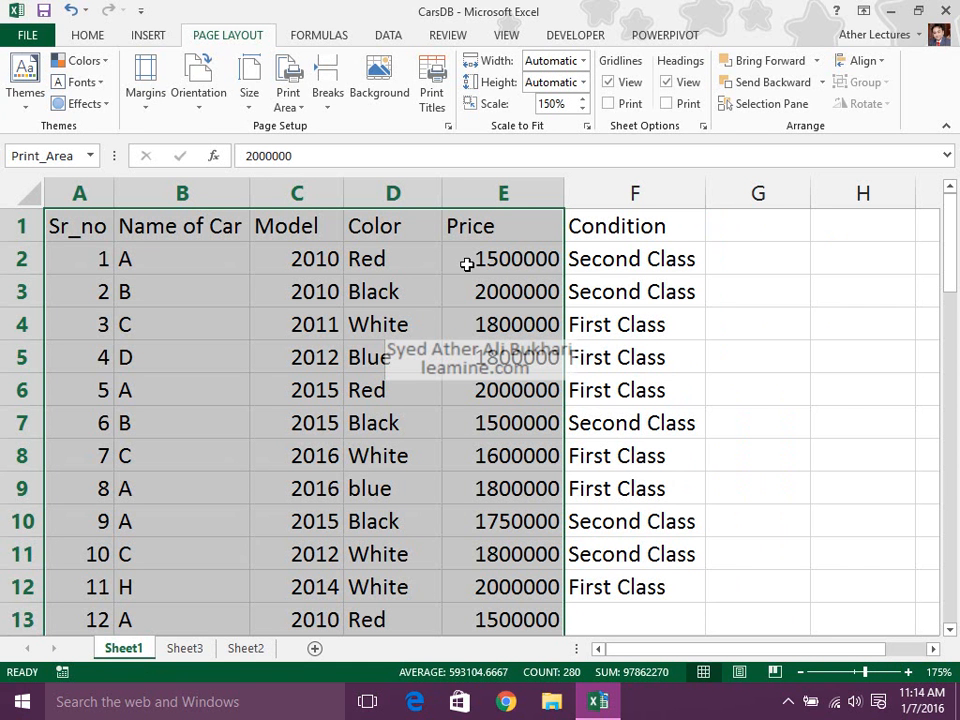
# Enable gridlines, black and white, draft quality, and row and column headings for printing, keep comments at (None), and review both preview pages
pyautogui.click(448, 127)
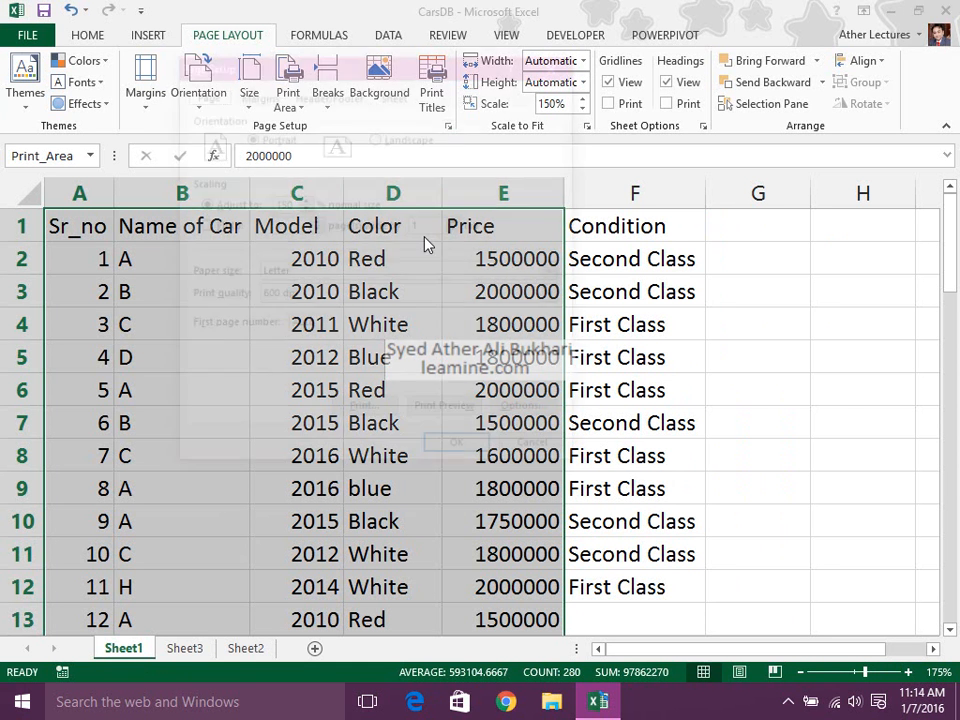
pyautogui.click(396, 93)
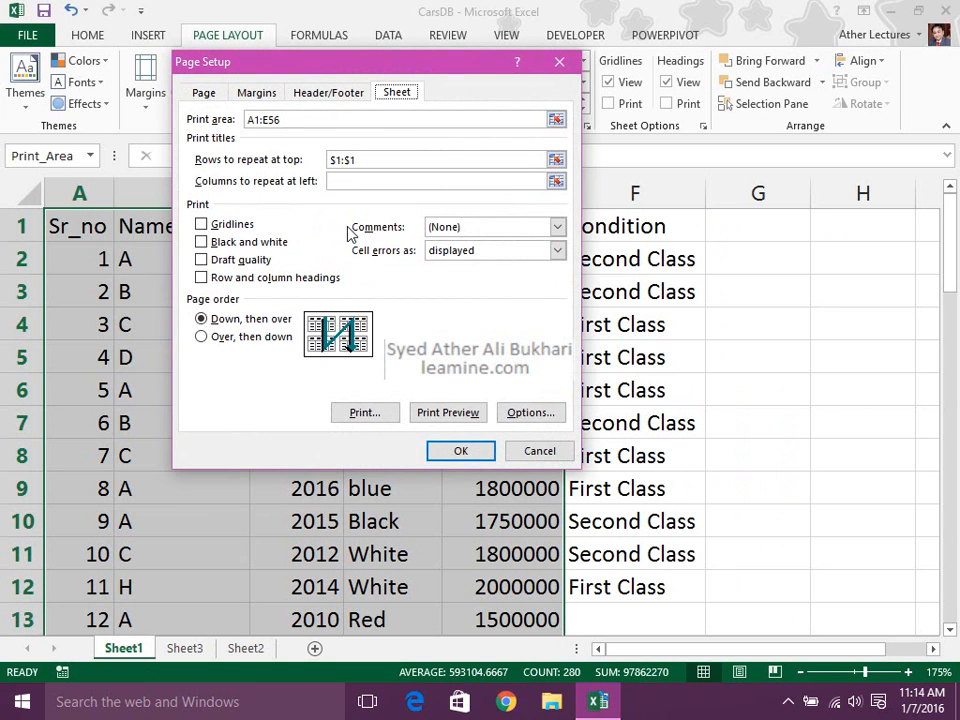
pyautogui.click(205, 224)
pyautogui.click(232, 242)
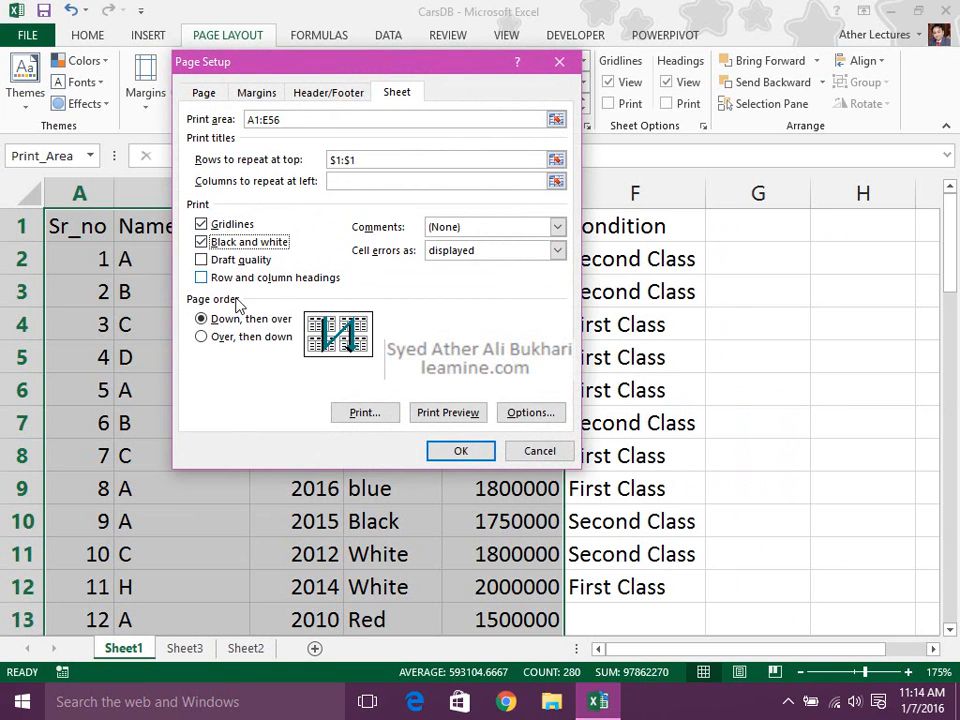
pyautogui.click(247, 260)
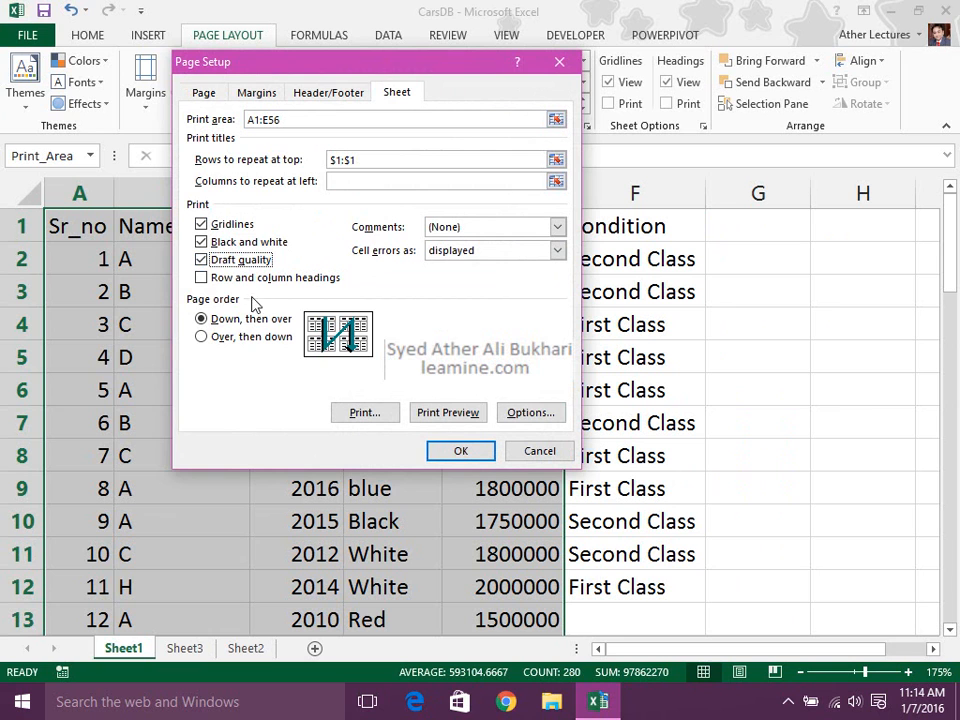
pyautogui.click(254, 278)
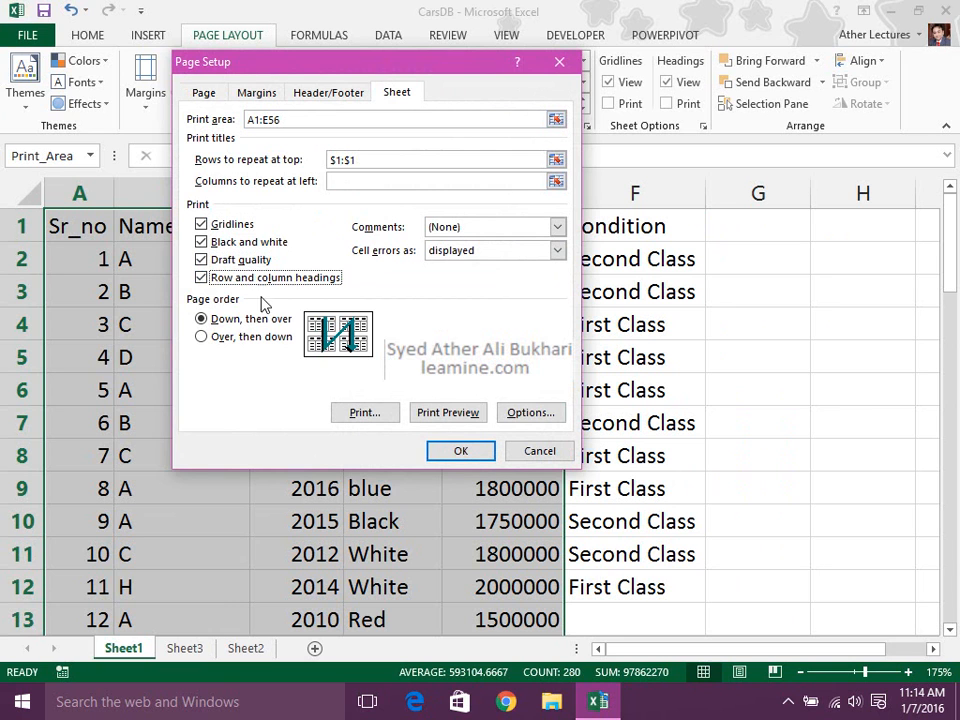
pyautogui.click(472, 230)
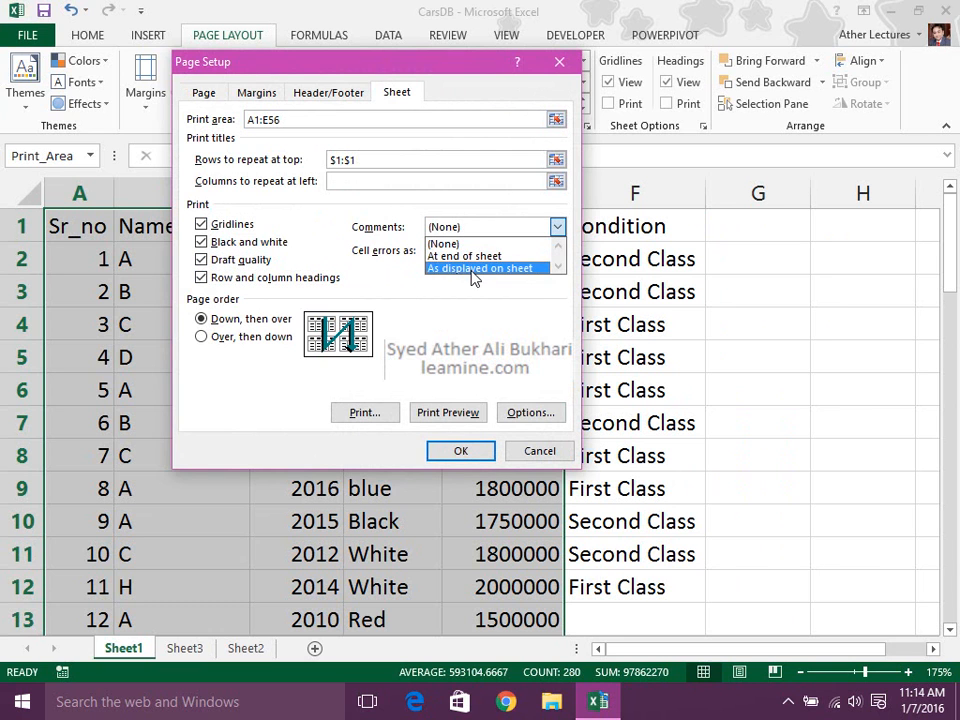
pyautogui.click(482, 245)
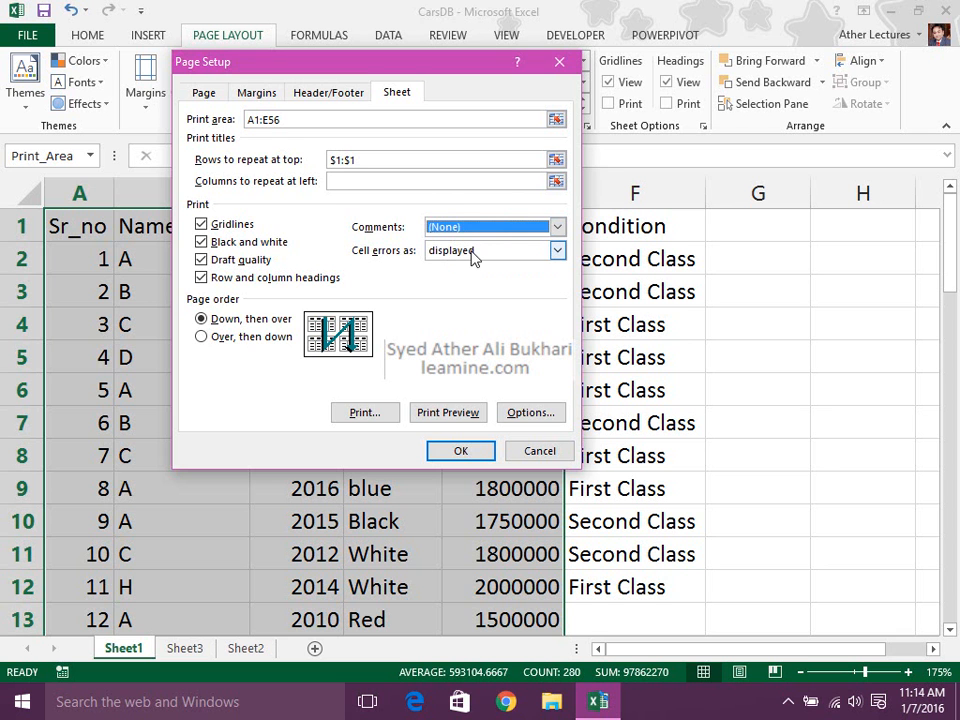
pyautogui.click(461, 450)
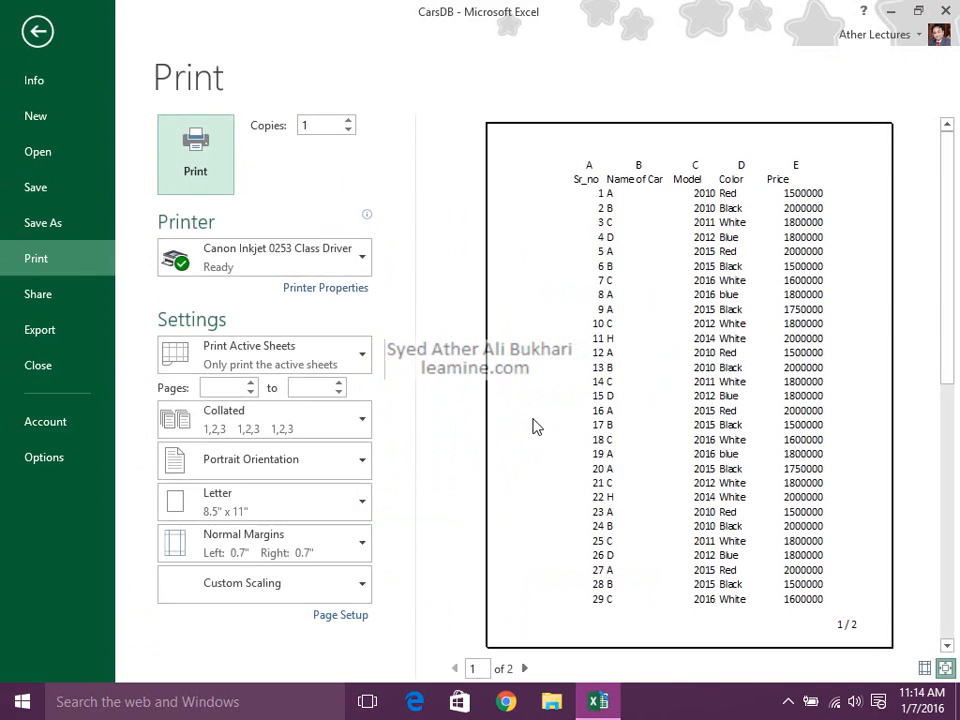
pyautogui.click(947, 645)
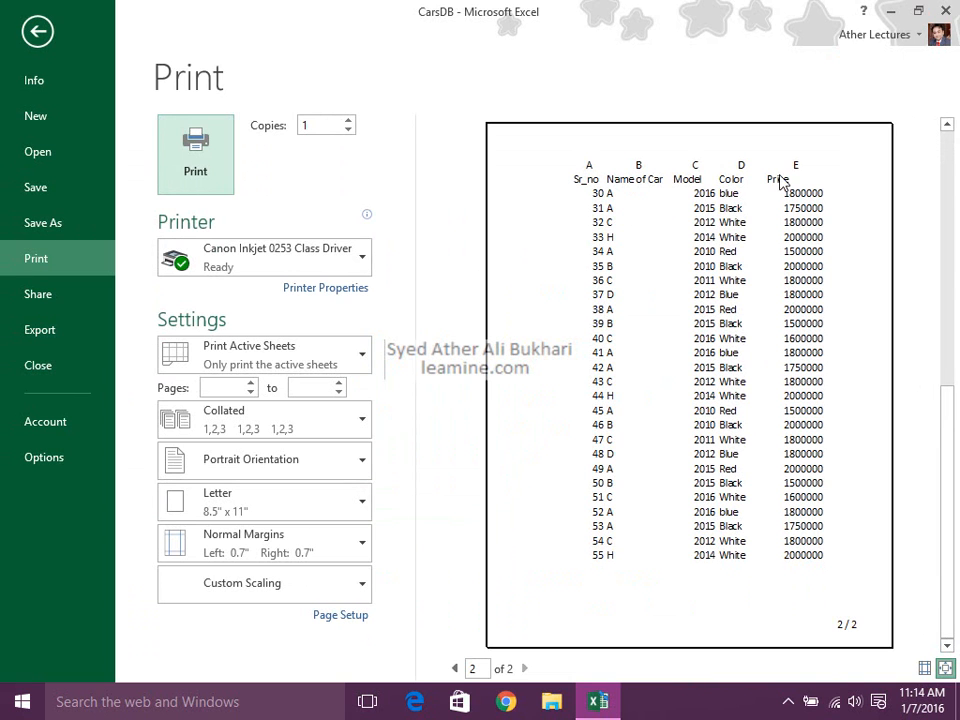
pyautogui.press('Escape')
pyautogui.click(373, 282)
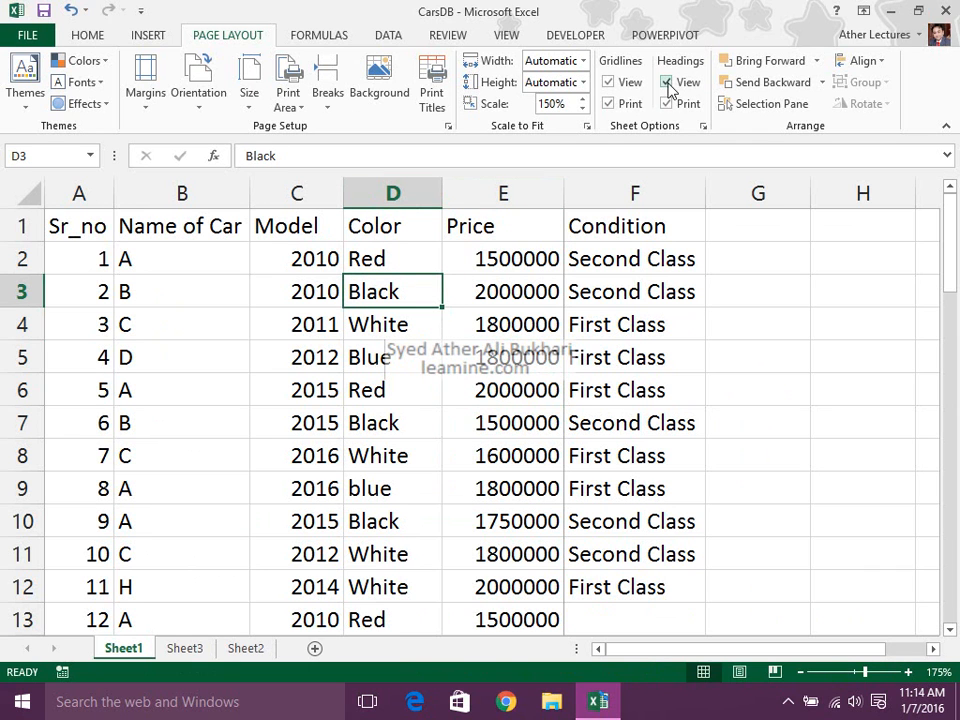
# Insert picture 8 from the Recordings\Images folder on Lectures Drive (E:) as the sheet background, working offline
pyautogui.click(380, 85)
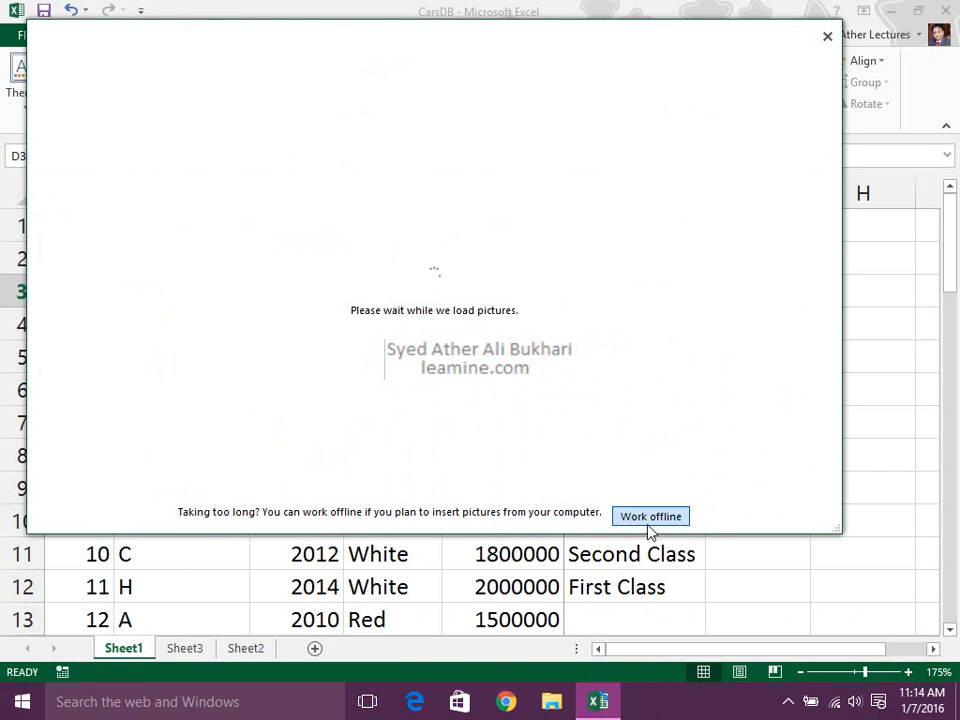
pyautogui.click(650, 517)
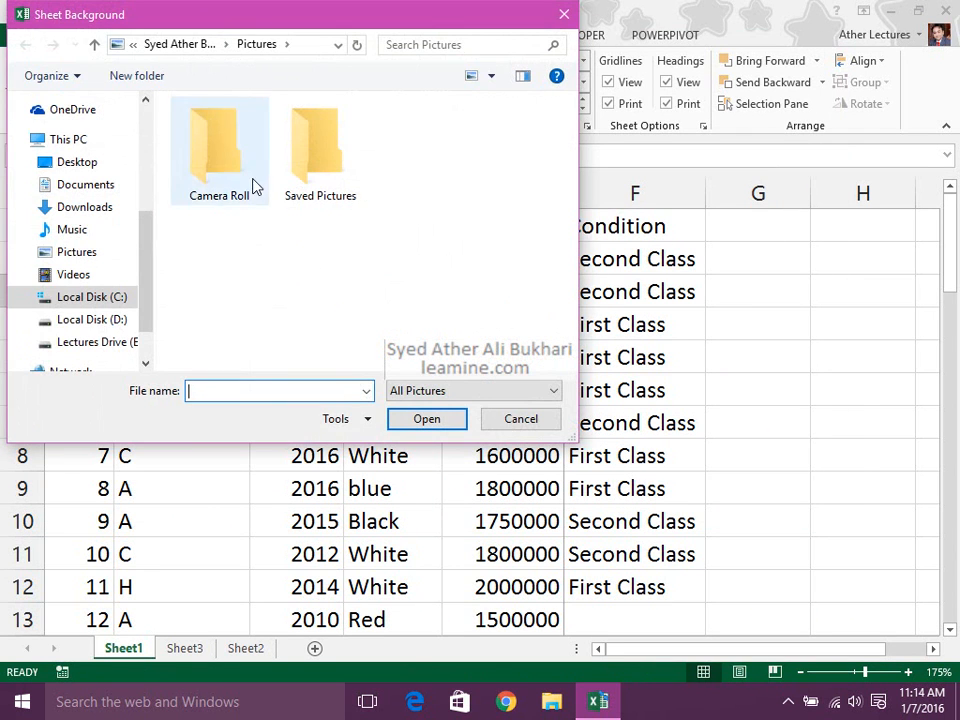
pyautogui.click(128, 340)
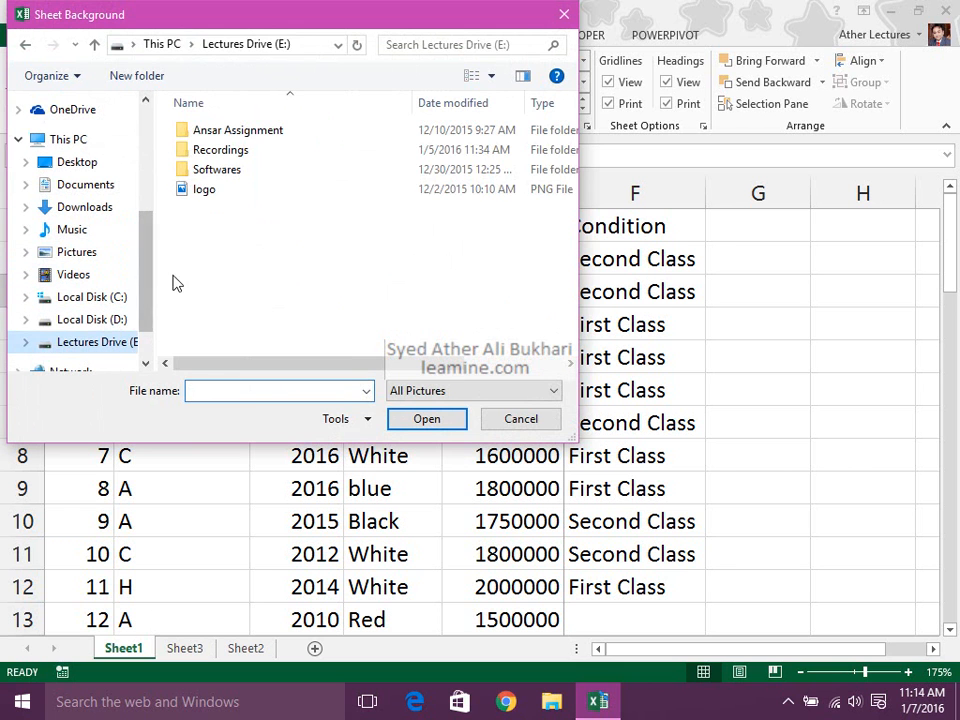
pyautogui.doubleClick(220, 151)
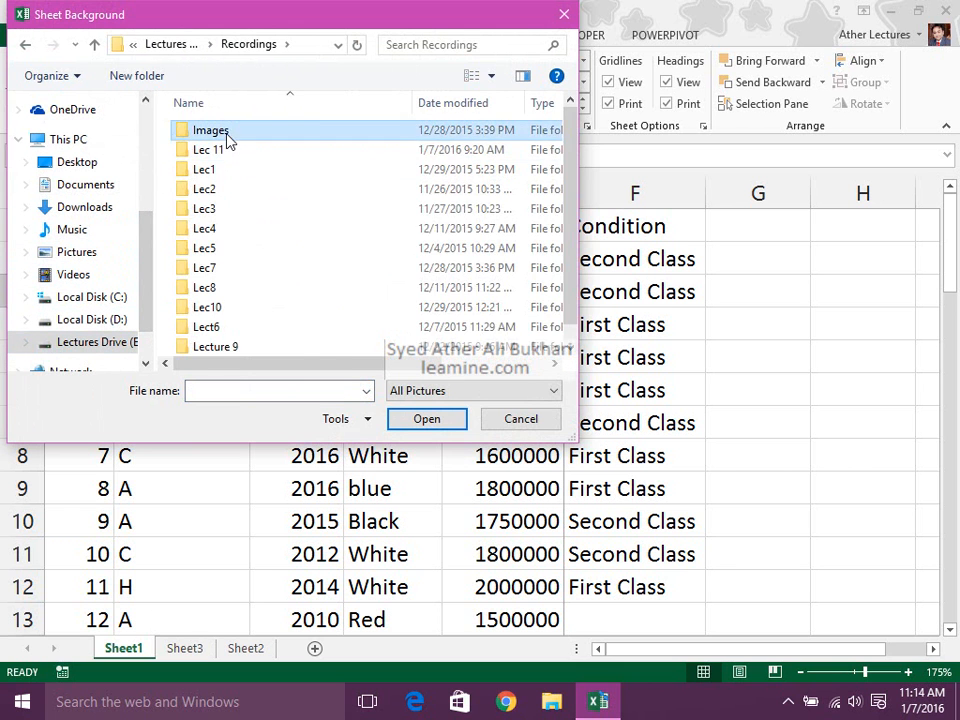
pyautogui.doubleClick(227, 140)
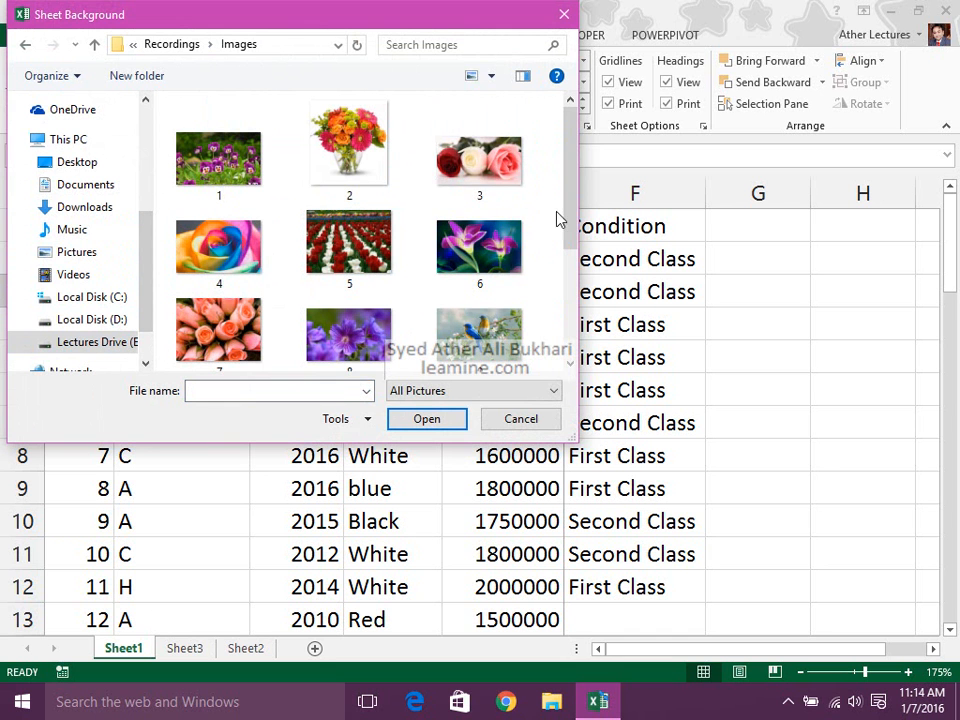
pyautogui.doubleClick(348, 330)
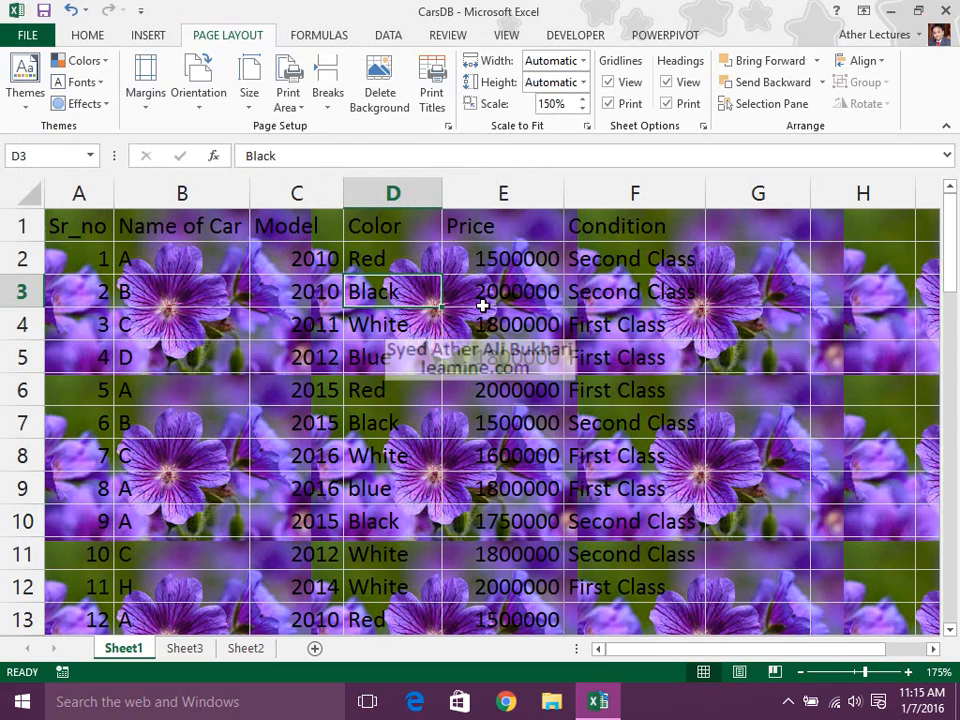
# Check the sheet with its background picture in the print preview and delete the background
pyautogui.hotkey('ctrl', 'p')
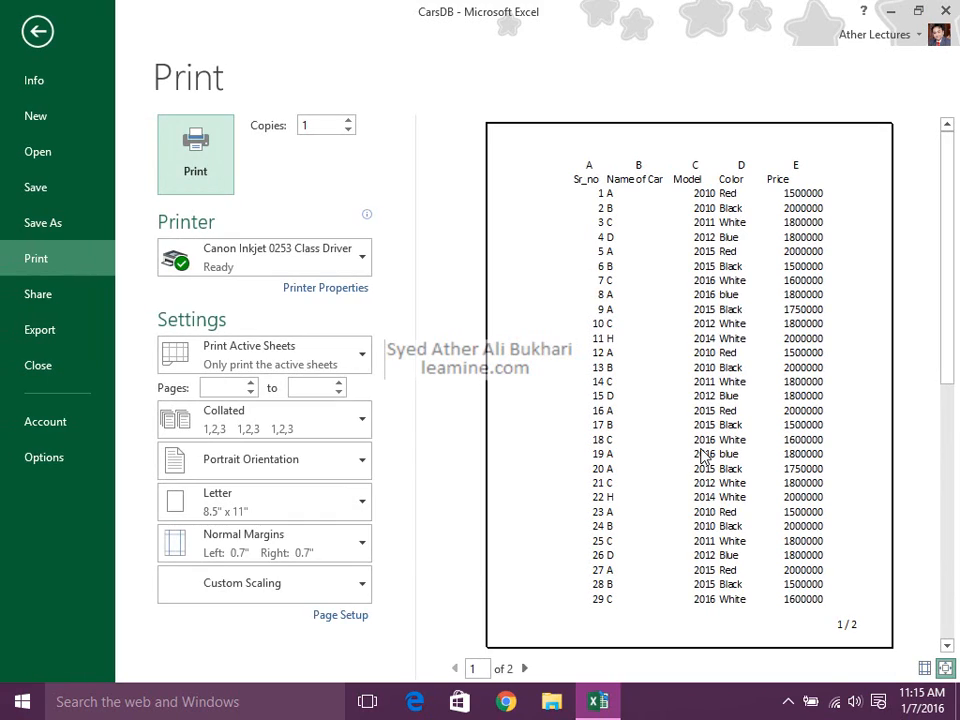
pyautogui.press('Escape')
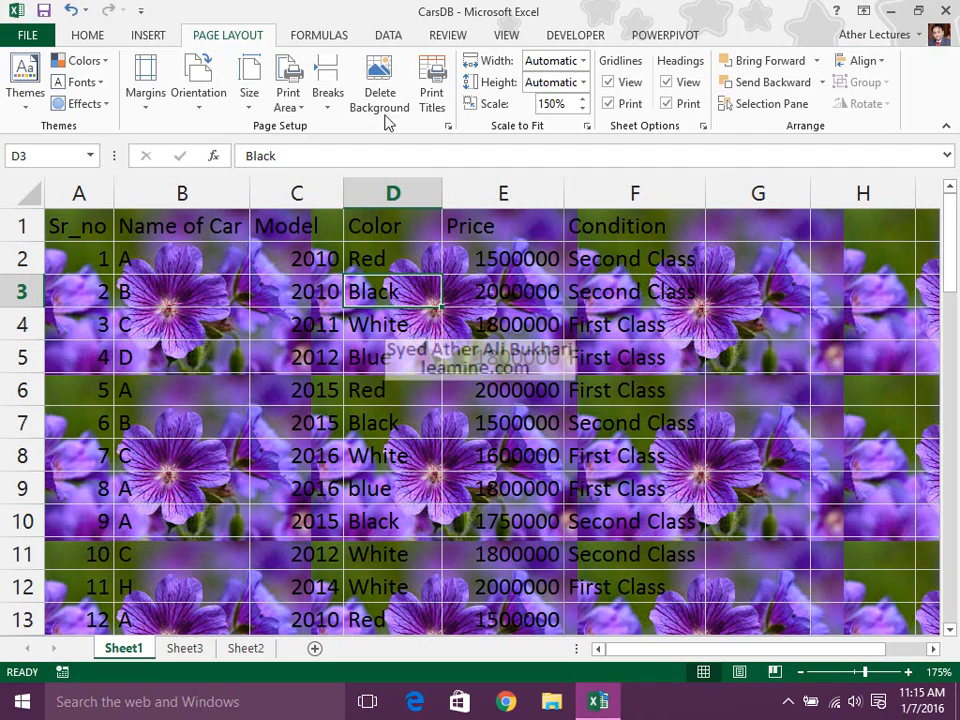
pyautogui.click(379, 100)
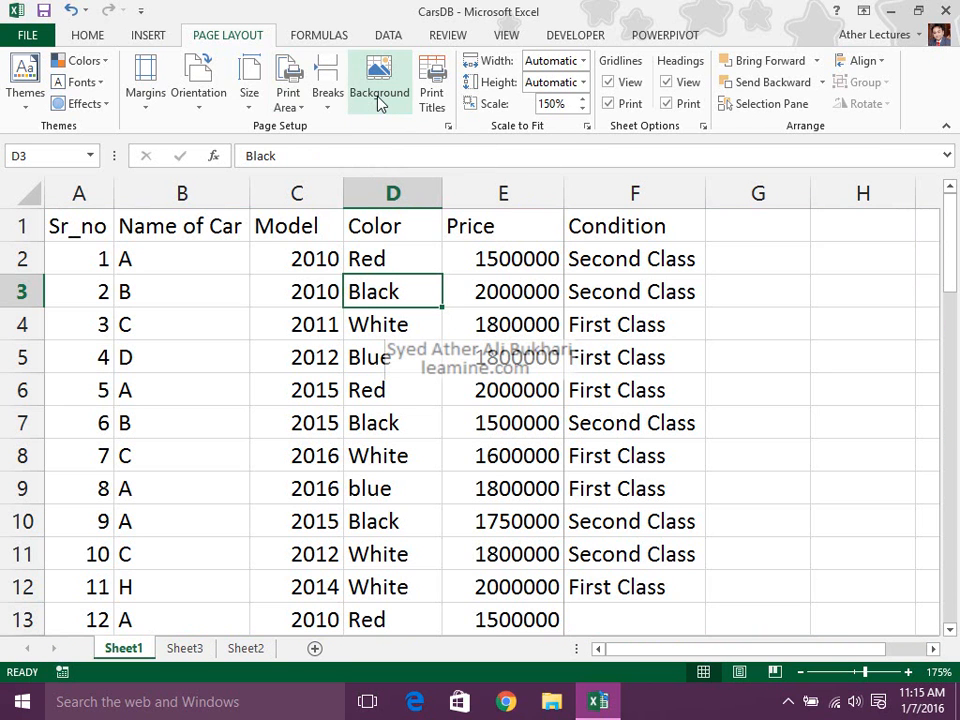
# Open the custom header for editing and place the insertion point in its center section
pyautogui.click(447, 126)
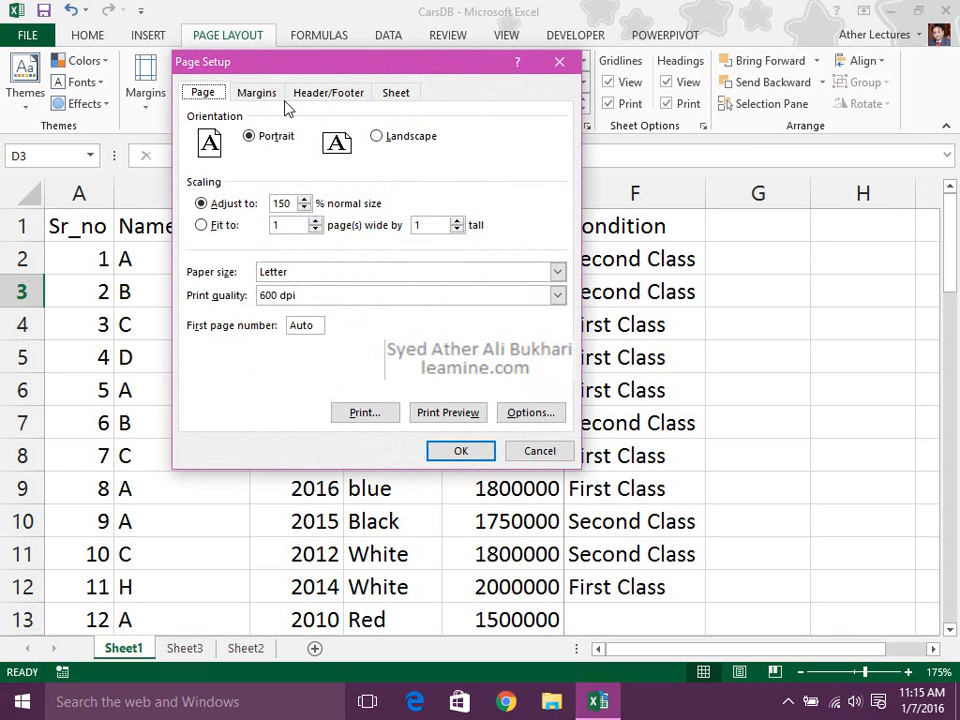
pyautogui.click(328, 92)
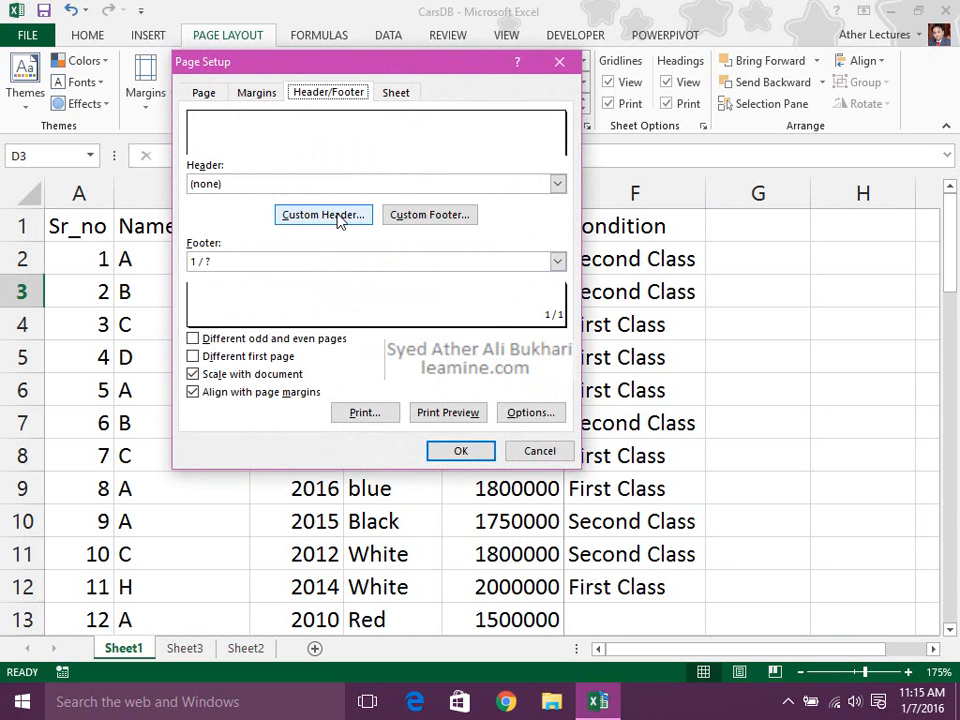
pyautogui.click(322, 215)
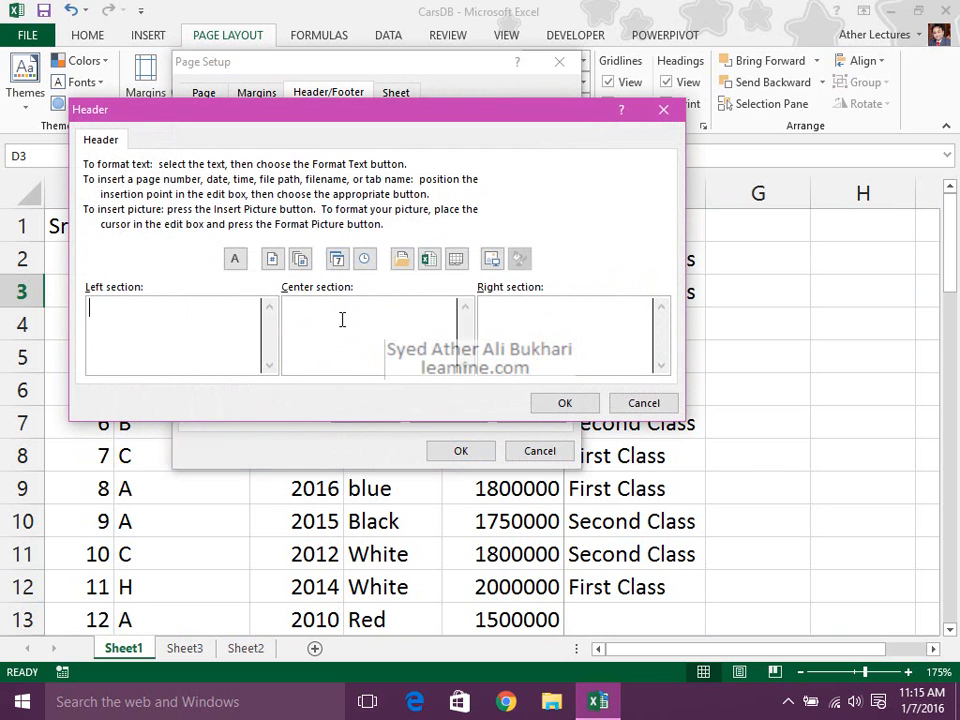
pyautogui.click(492, 259)
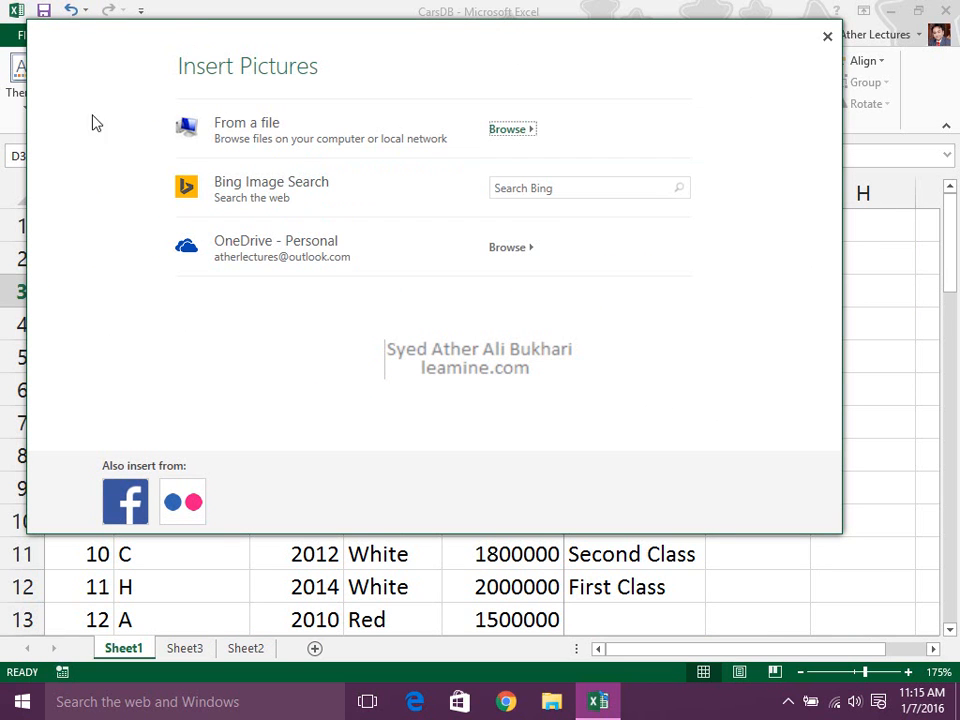
pyautogui.click(827, 37)
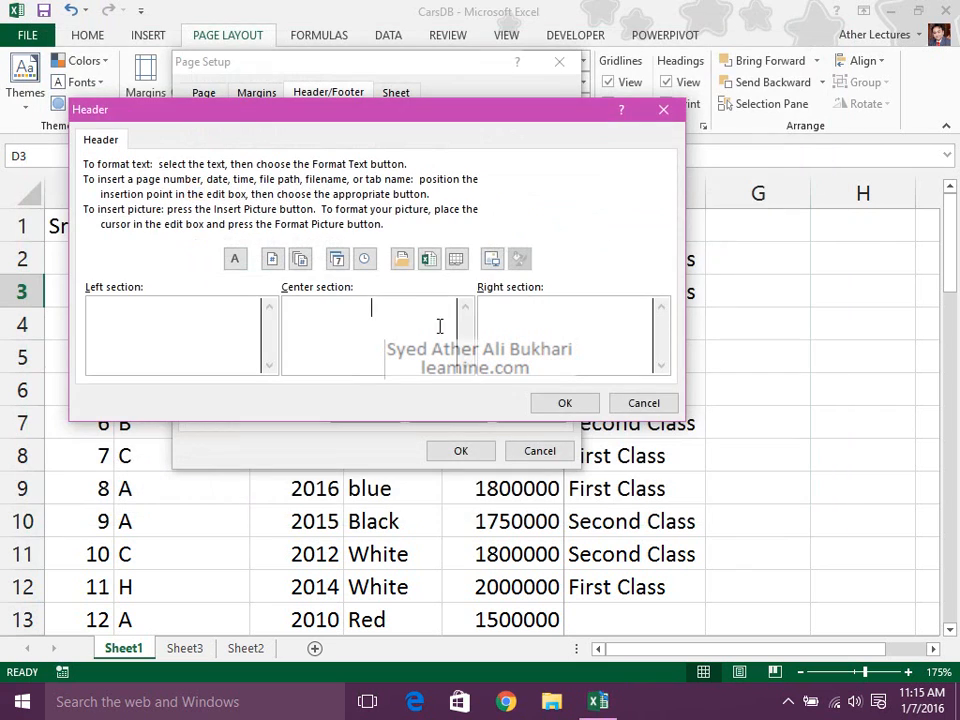
# Insert the logo picture from Lectures Drive (E:) into the center header section, working offline, and check it in the print preview
pyautogui.click(495, 262)
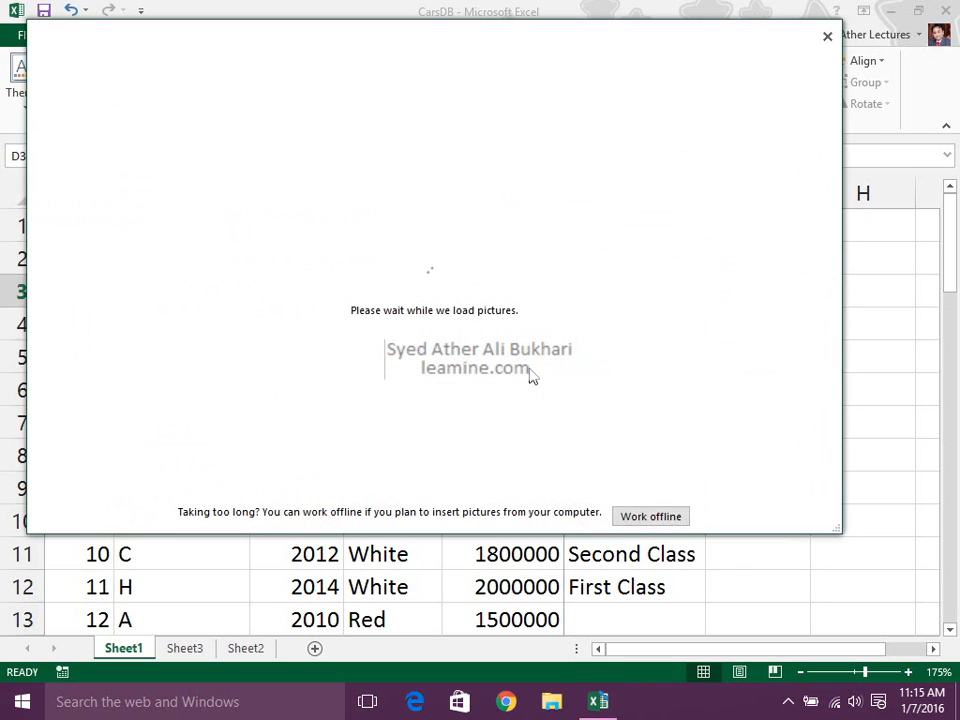
pyautogui.click(634, 518)
pyautogui.moveTo(640, 282)
pyautogui.mouseDown()
pyautogui.moveTo(648, 372)
pyautogui.moveTo(636, 262)
pyautogui.mouseUp()
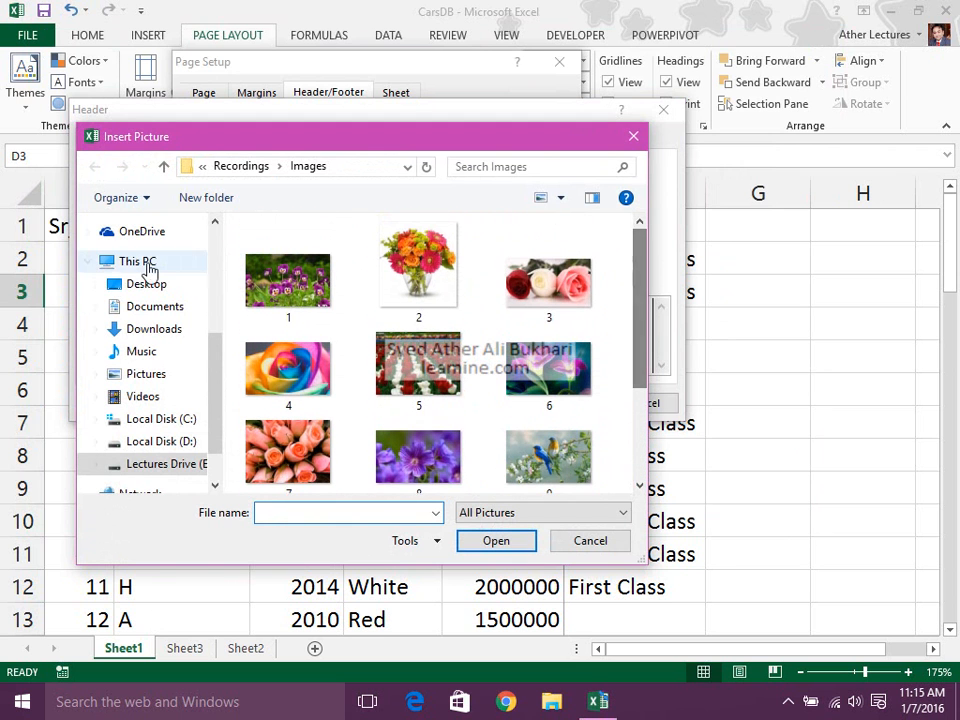
pyautogui.click(164, 167)
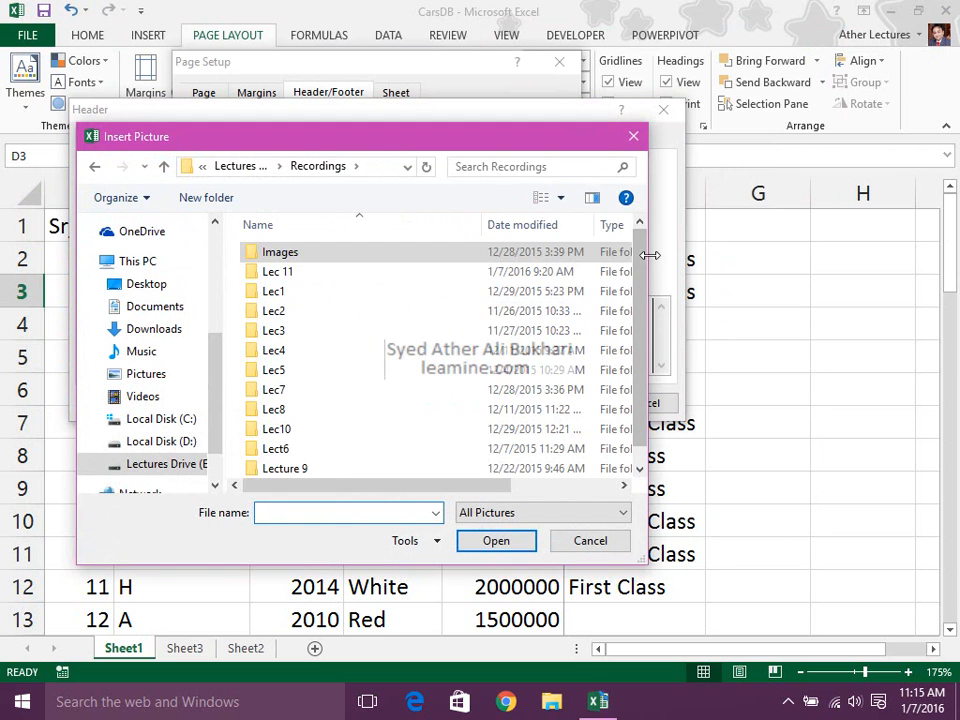
pyautogui.moveTo(636, 257); pyautogui.dragTo(634, 349)
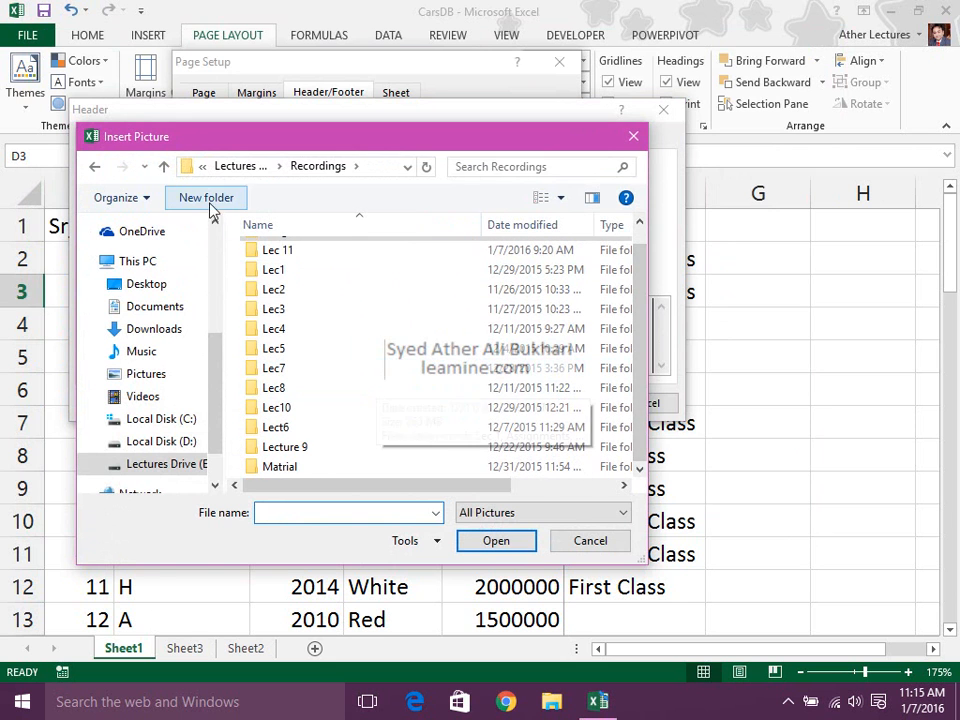
pyautogui.click(164, 167)
pyautogui.doubleClick(275, 312)
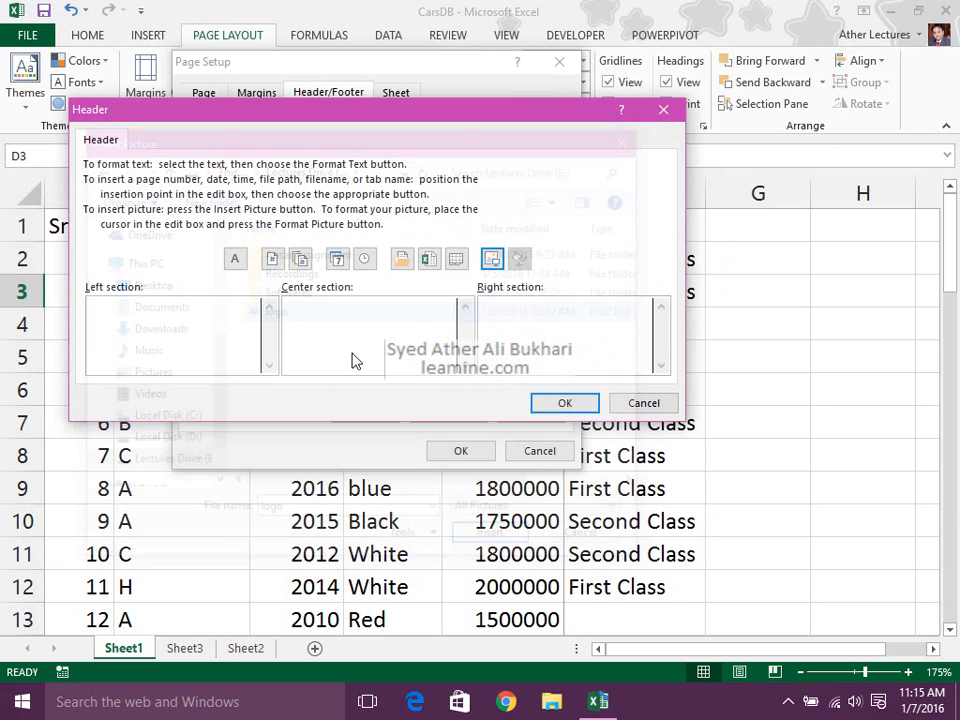
pyautogui.click(568, 404)
pyautogui.click(446, 455)
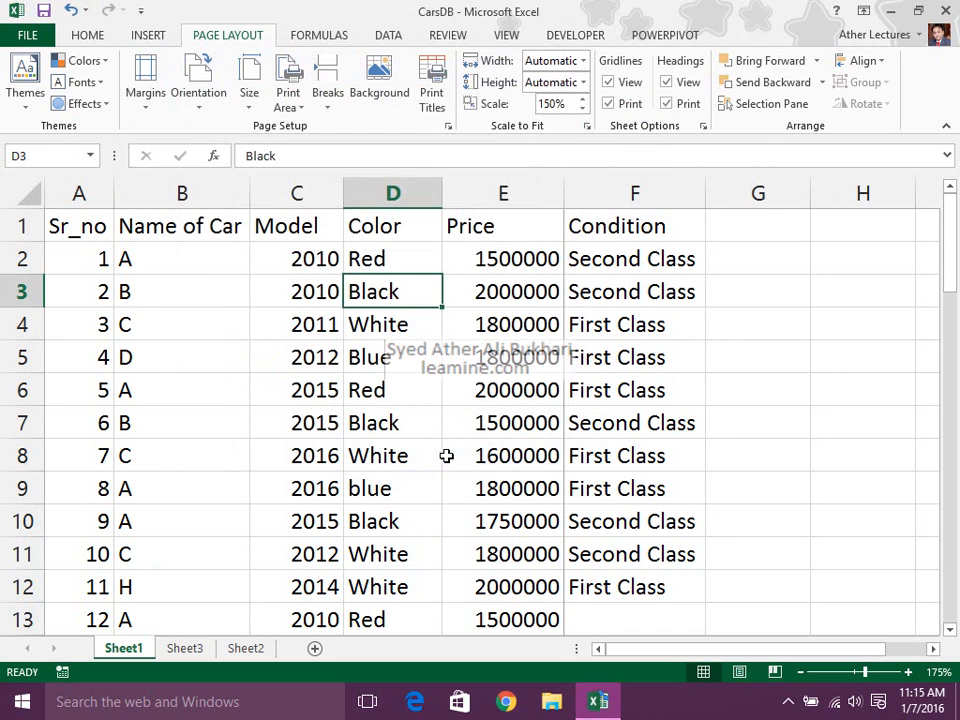
pyautogui.hotkey('ctrl', 'p')
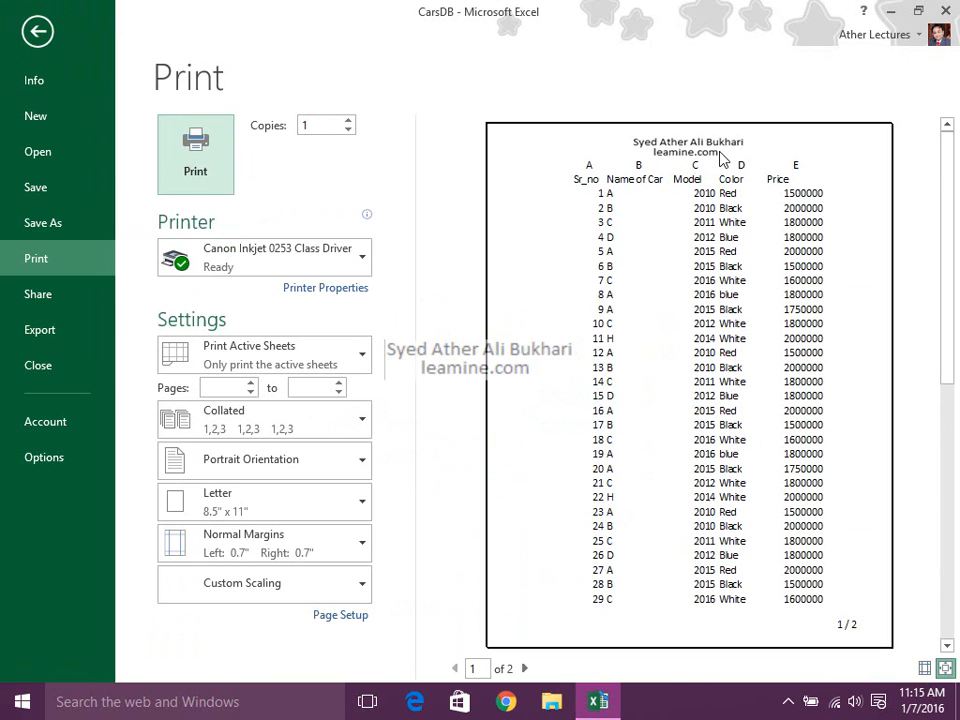
pyautogui.press('Escape')
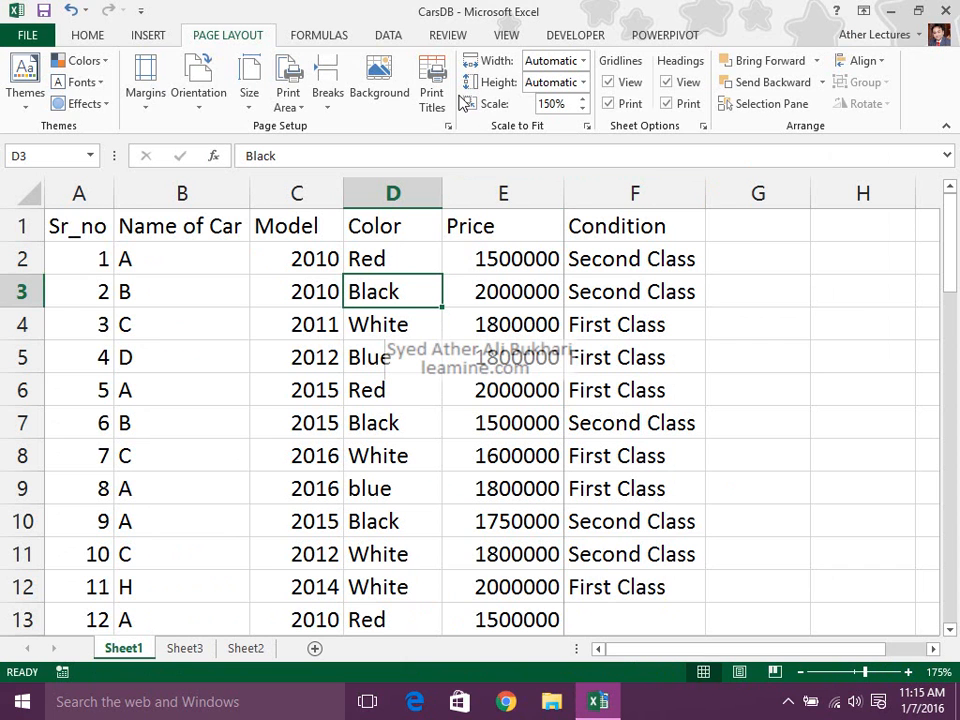
# Open the header picture's format settings and enter a height of 1 inch and a width of 8 inches
pyautogui.click(448, 127)
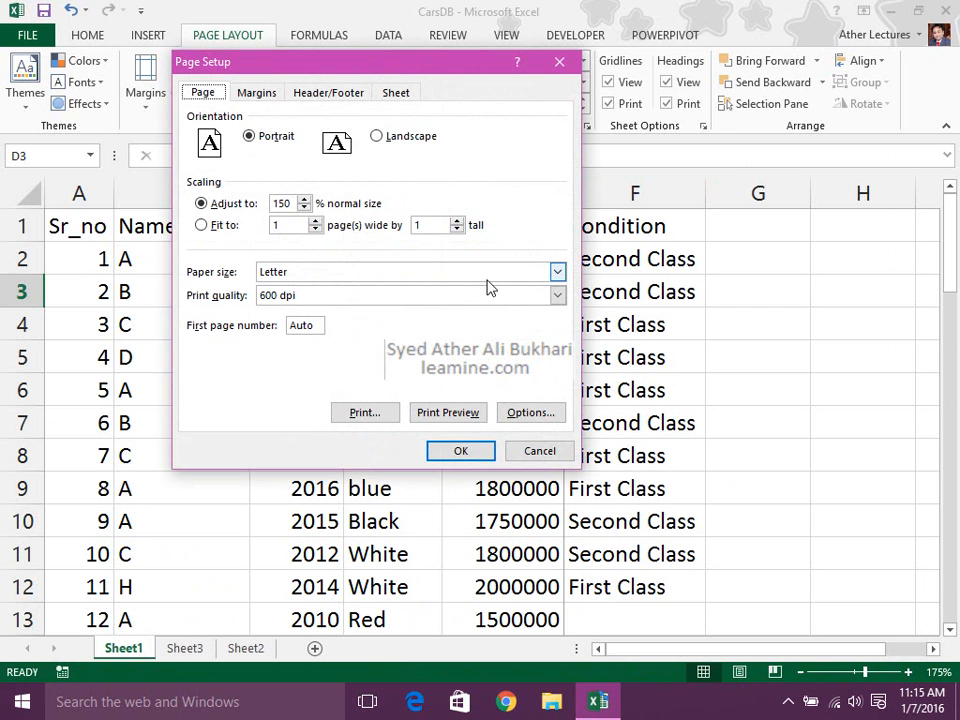
pyautogui.click(396, 93)
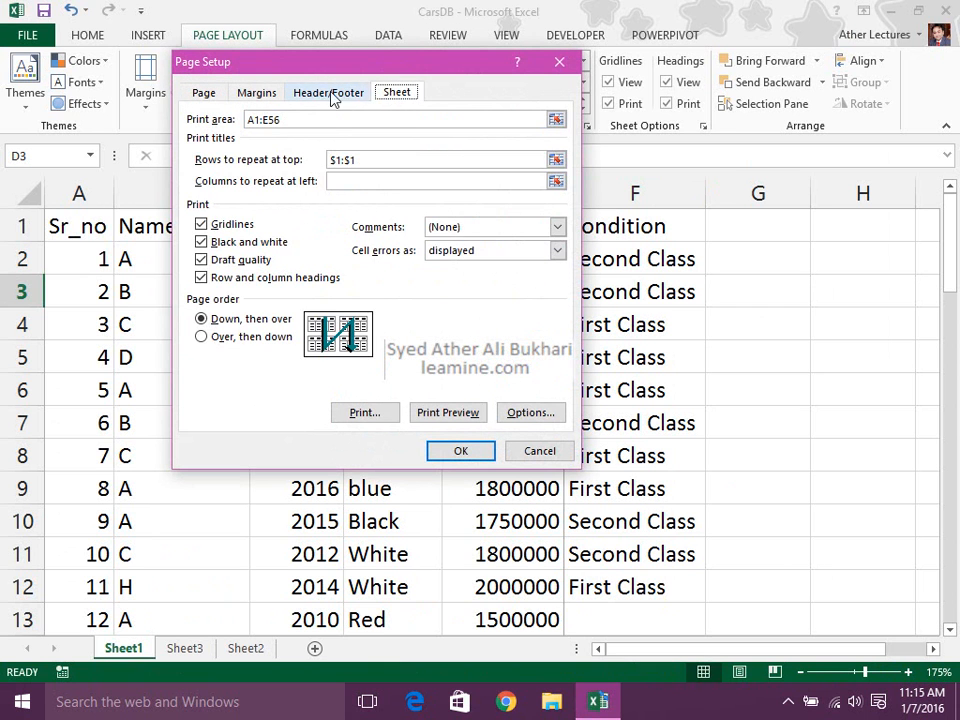
pyautogui.click(345, 95)
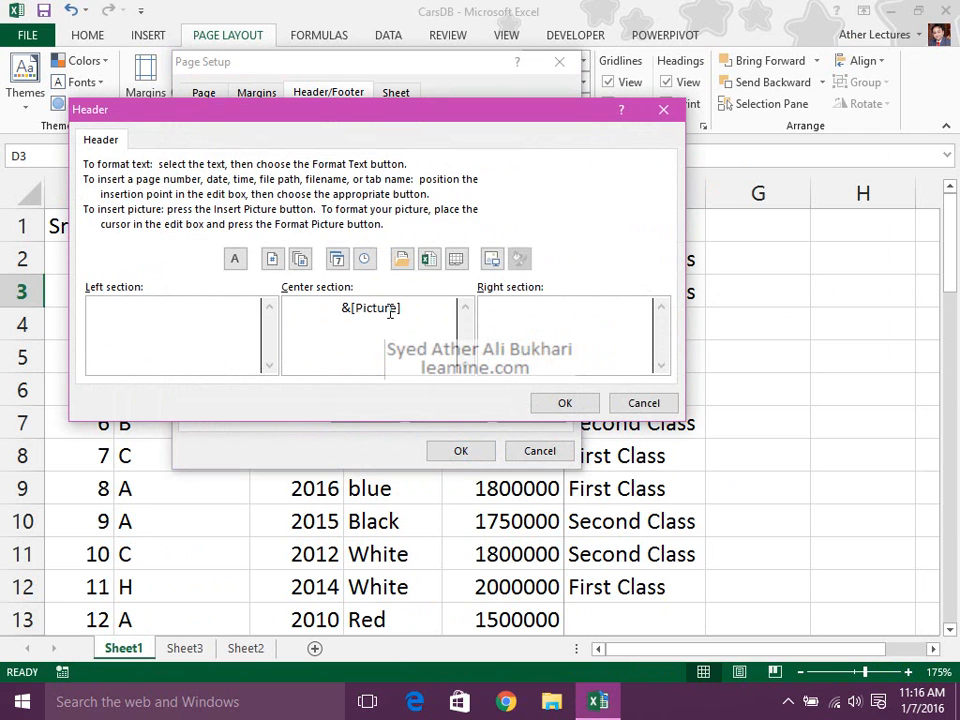
pyautogui.click(519, 259)
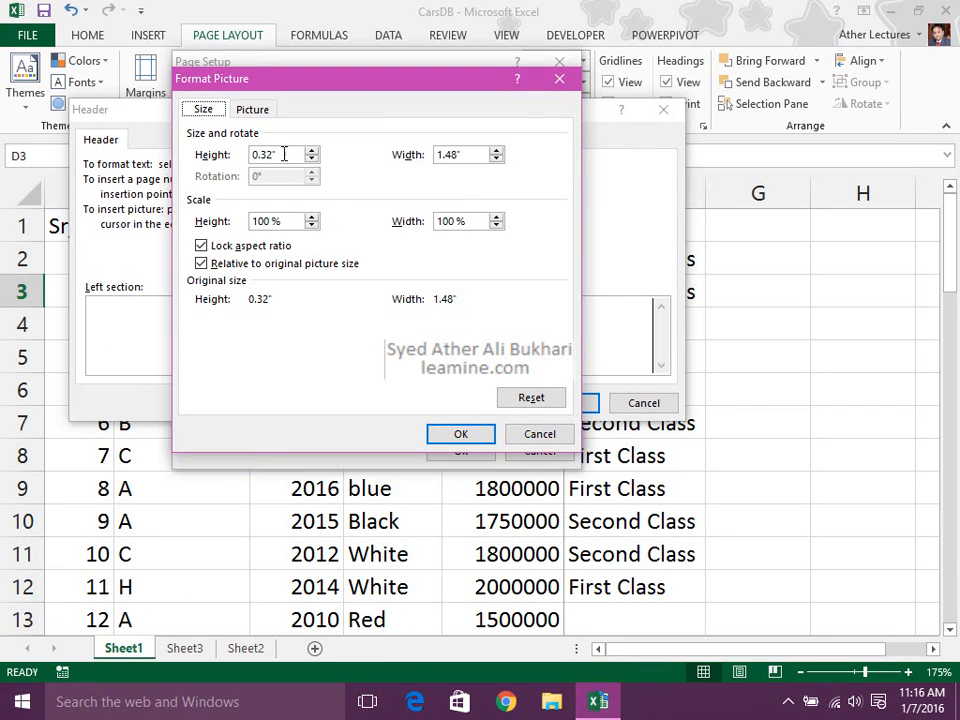
pyautogui.moveTo(289, 154); pyautogui.dragTo(237, 157)
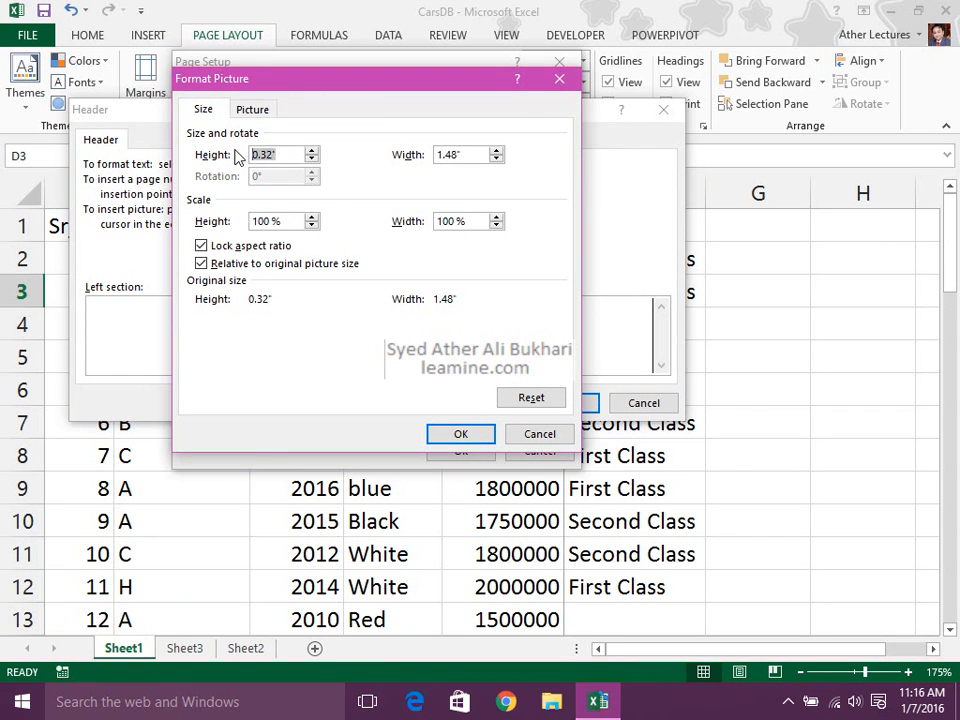
pyautogui.write('1')
pyautogui.press('Tab')
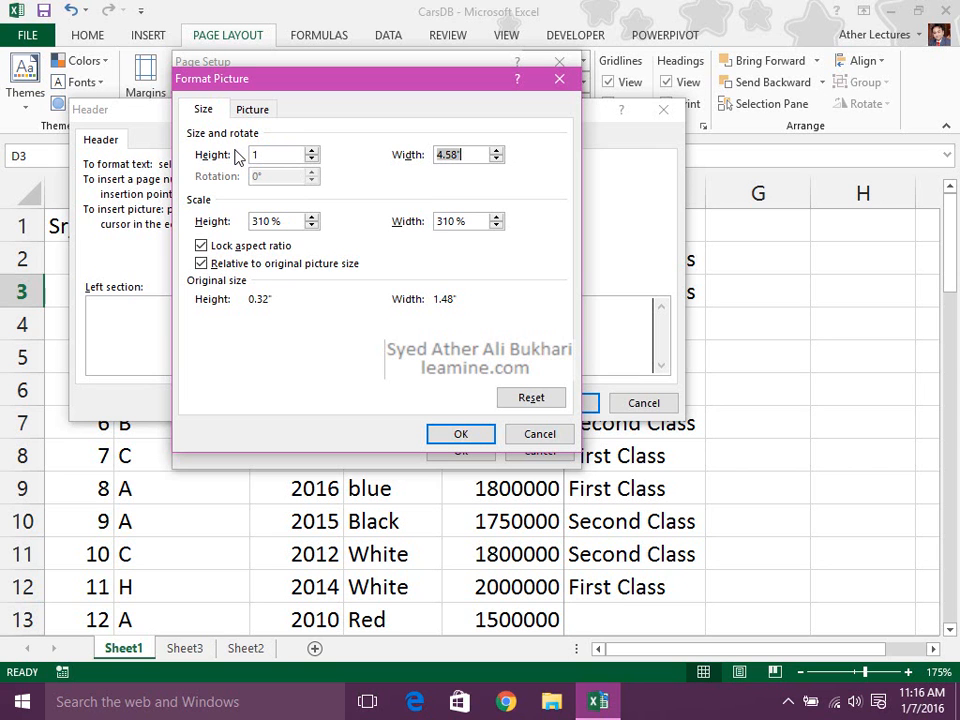
pyautogui.write('8')
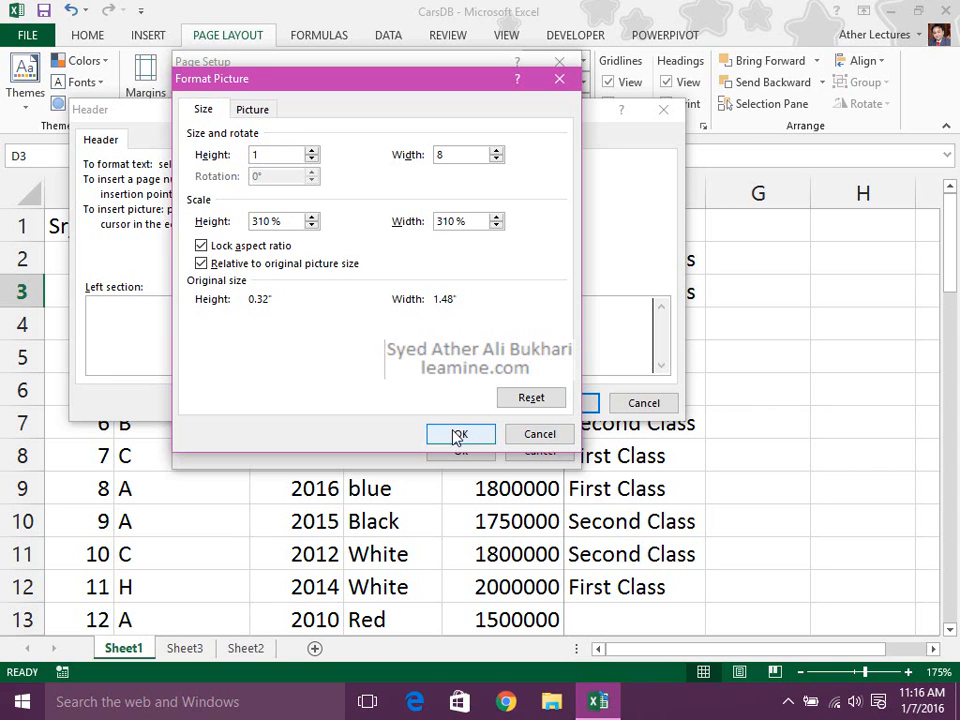
# Unlock the header picture's aspect ratio, set its height to 1 inch and width to 6.5 inches, and check the print preview
pyautogui.click(201, 245)
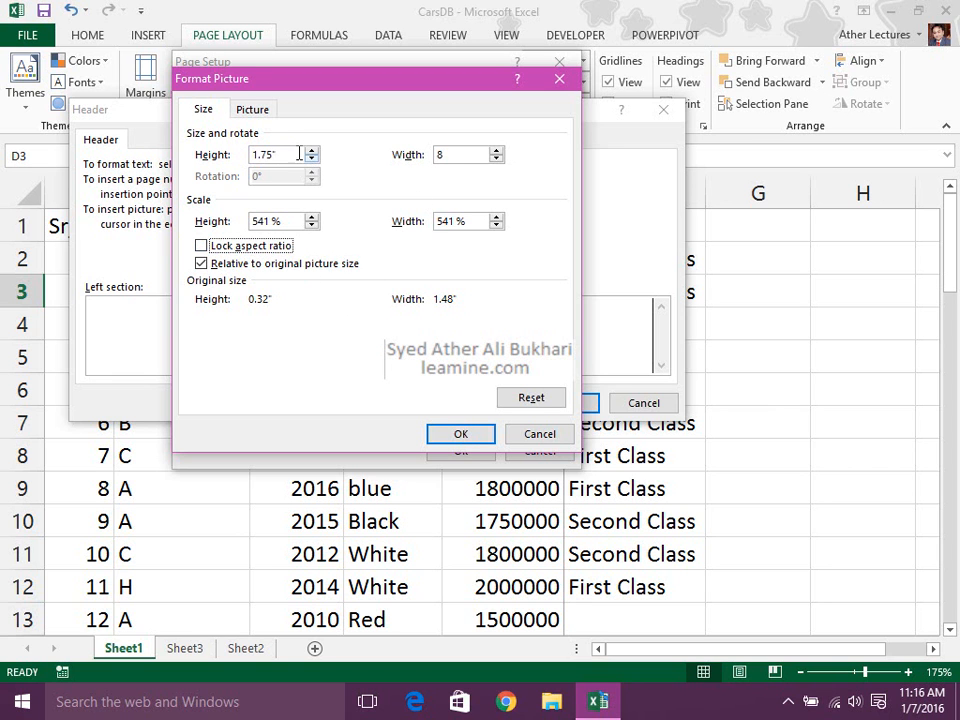
pyautogui.moveTo(283, 153); pyautogui.dragTo(228, 158)
pyautogui.write('1')
pyautogui.moveTo(458, 155); pyautogui.dragTo(414, 158)
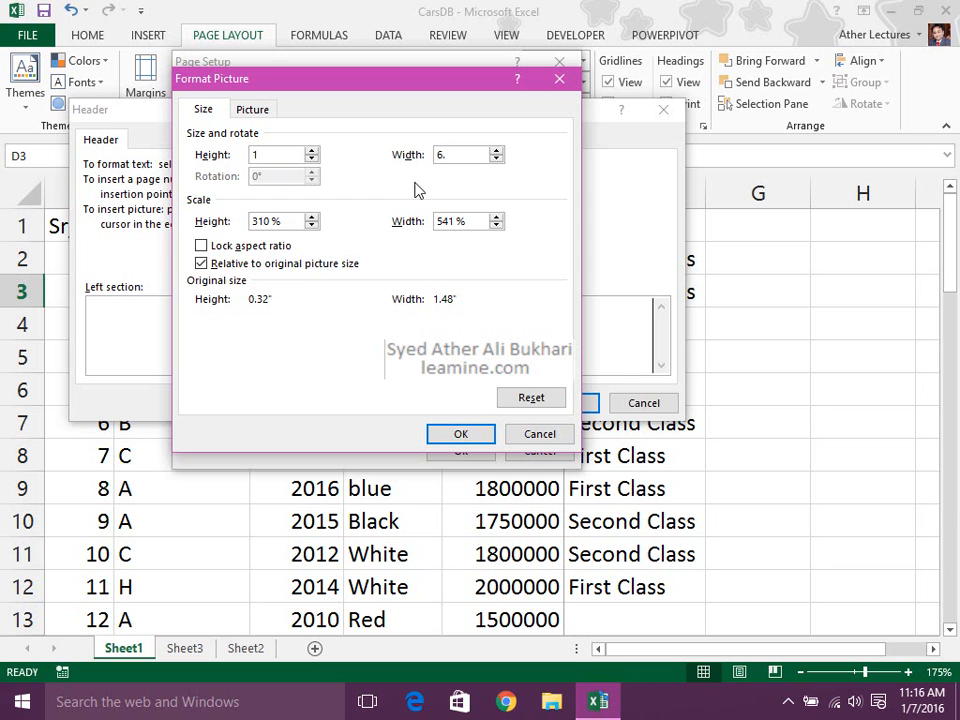
pyautogui.click(452, 436)
pyautogui.click(551, 402)
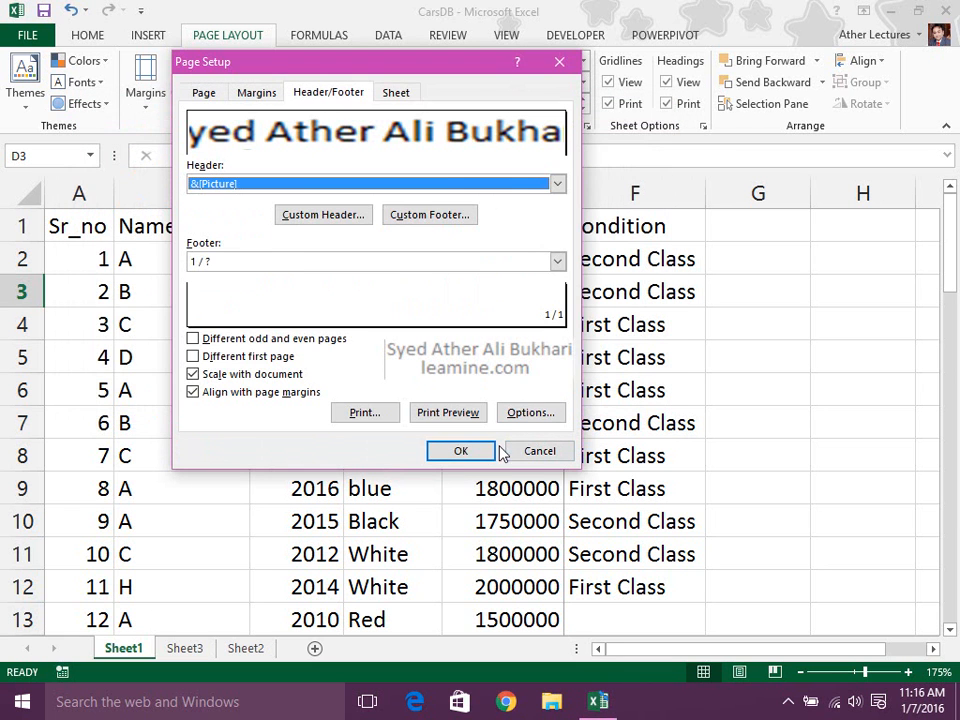
pyautogui.click(461, 451)
pyautogui.hotkey('ctrl', 'p')
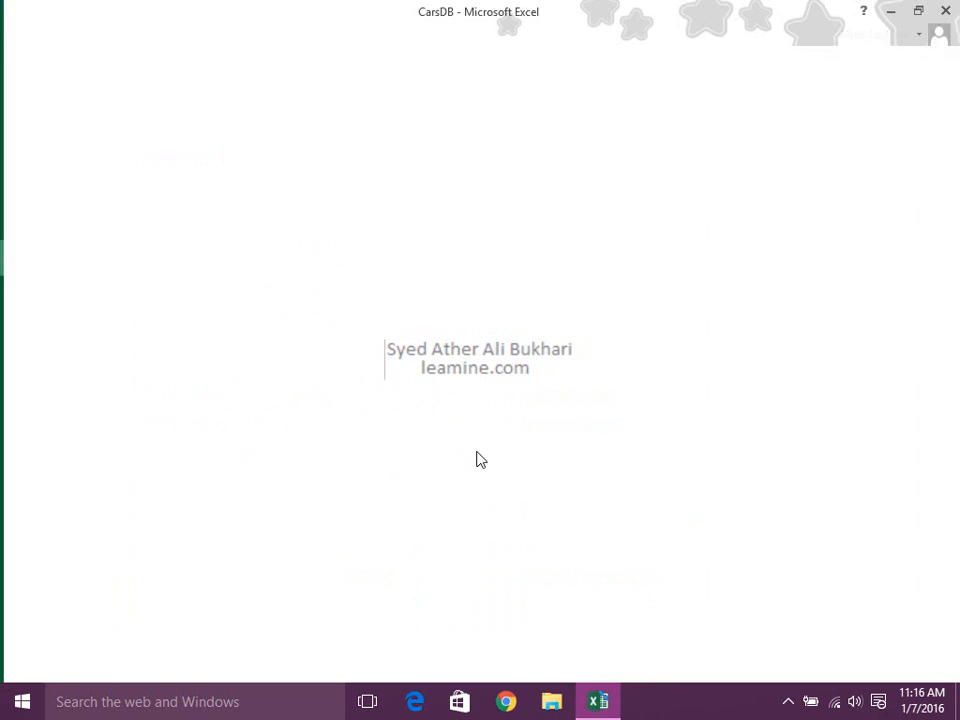
pyautogui.press('Escape')
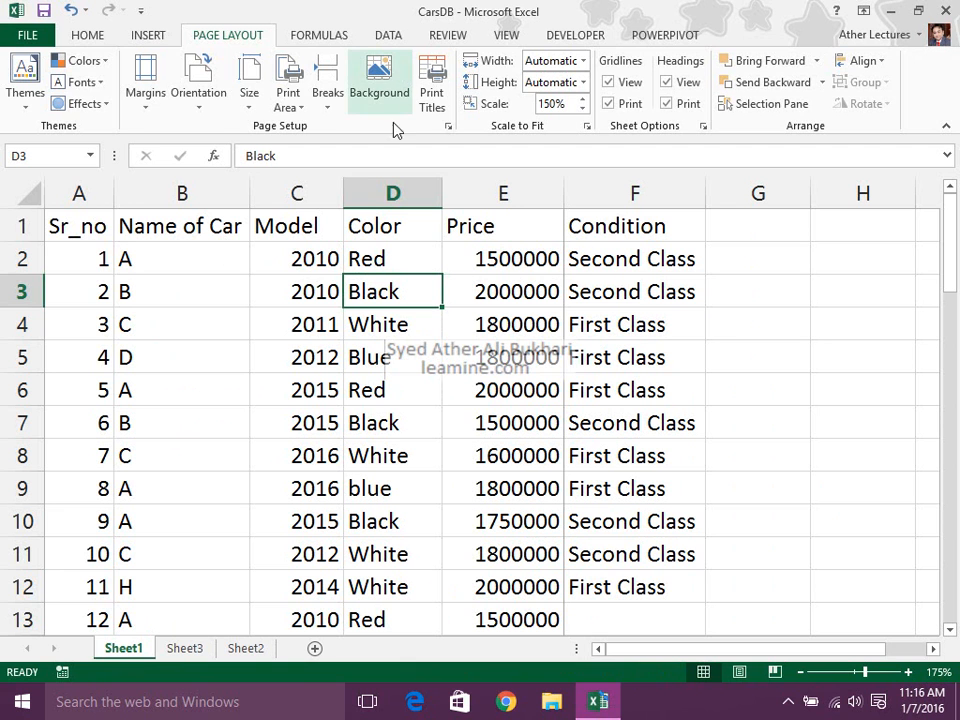
# Set the header picture's width to 4.5 inches, keeping its height at 1 inch, and apply the page setup
pyautogui.click(448, 126)
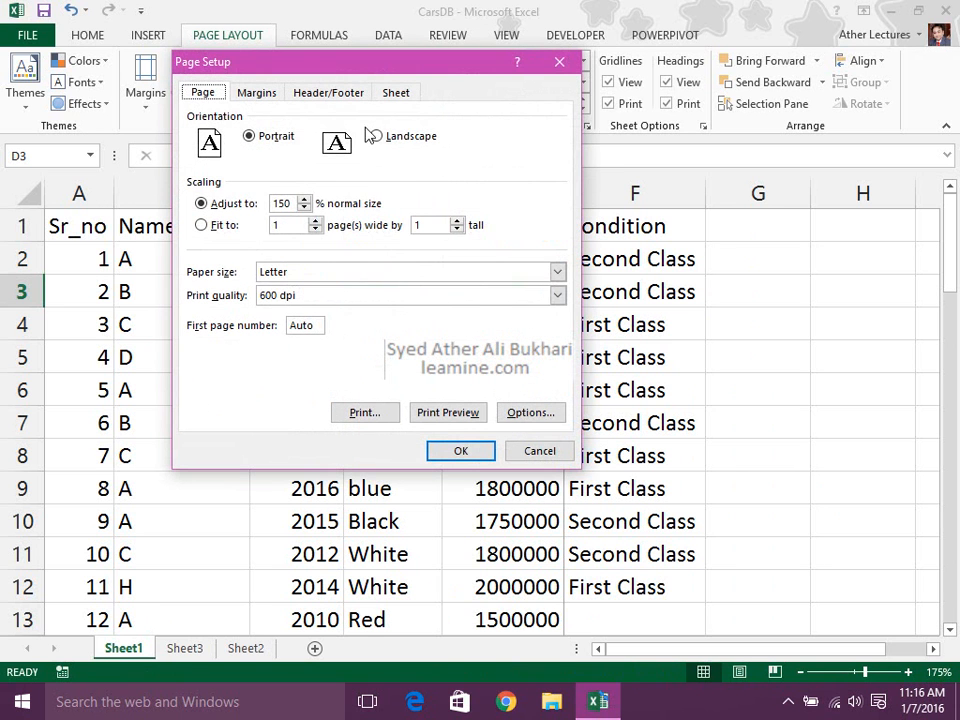
pyautogui.click(350, 93)
pyautogui.click(366, 212)
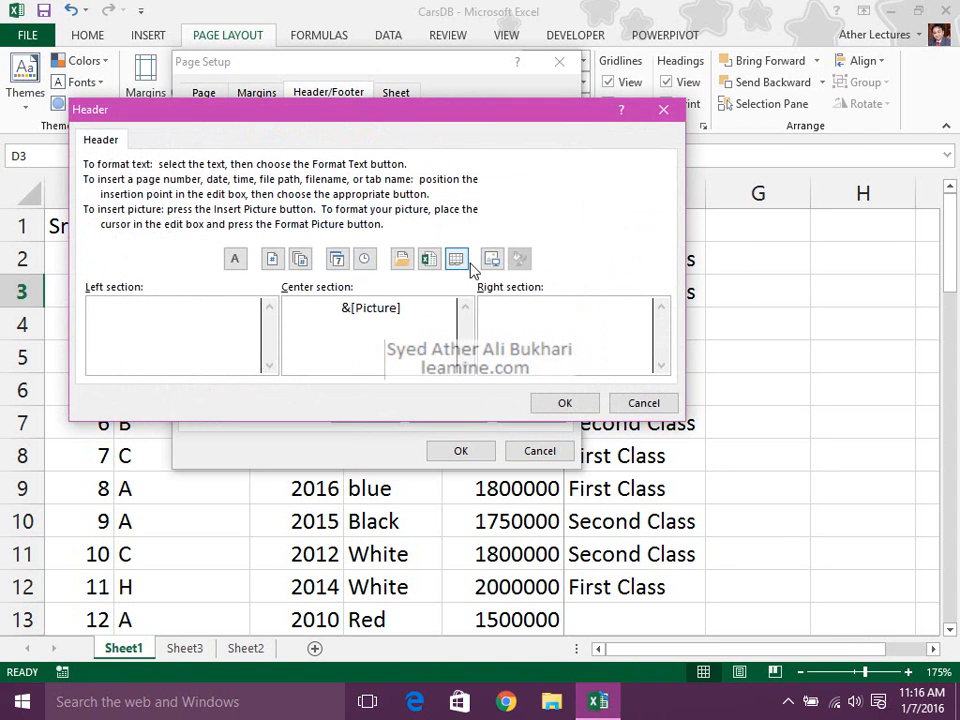
pyautogui.click(340, 307)
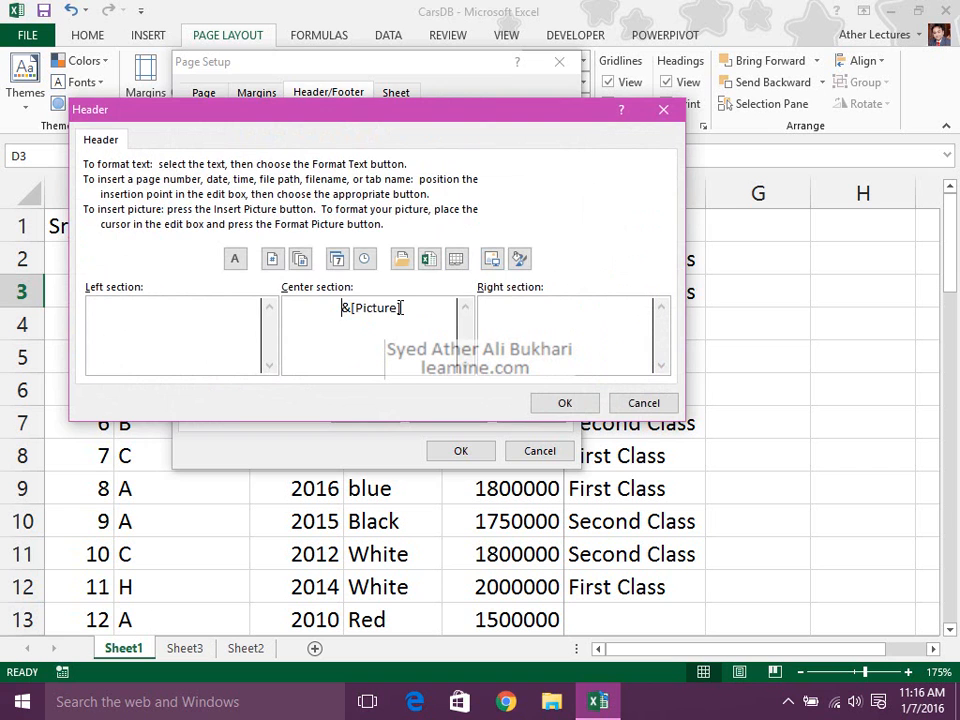
pyautogui.click(519, 259)
pyautogui.moveTo(456, 158); pyautogui.dragTo(366, 154)
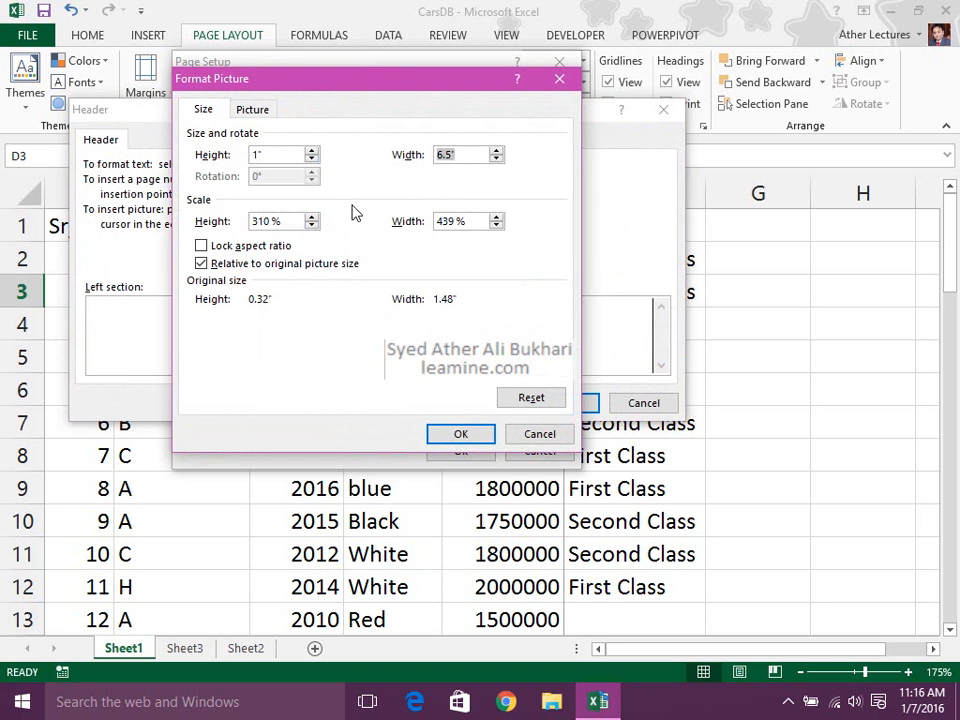
pyautogui.write('4')
pyautogui.click(275, 154)
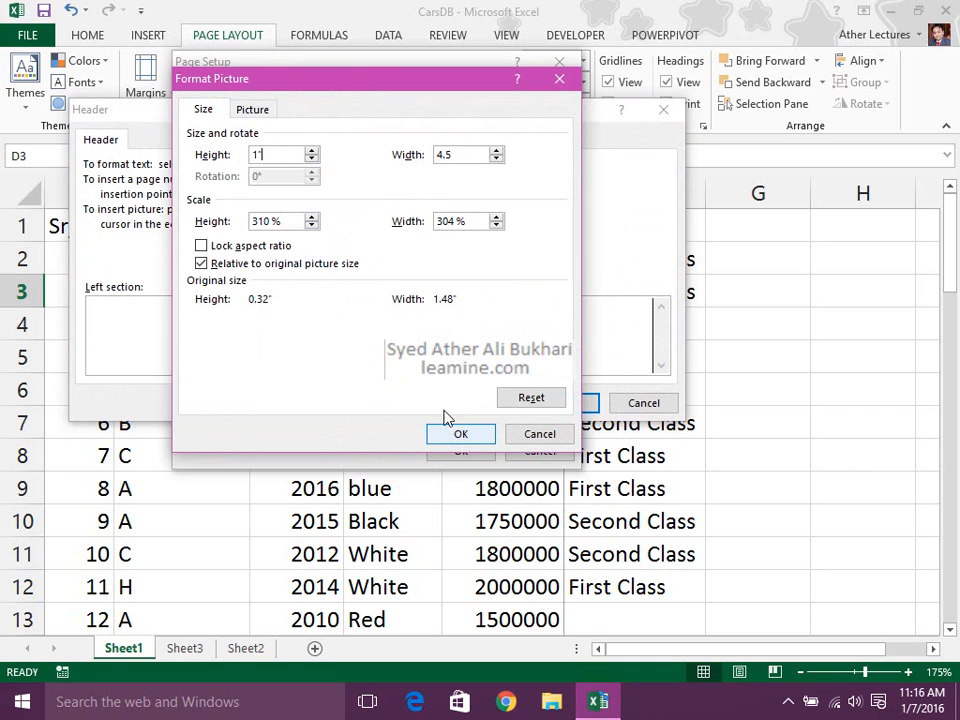
pyautogui.click(468, 440)
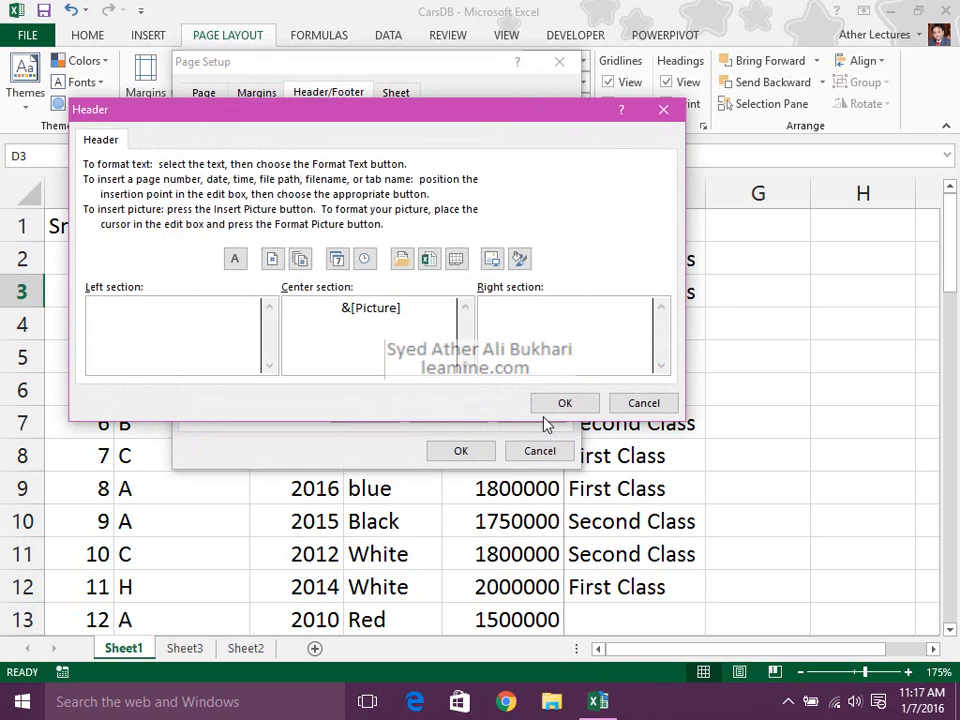
pyautogui.click(558, 404)
pyautogui.click(460, 451)
# Review the resized header picture on both pages of the print preview and return to the sheet
pyautogui.hotkey('ctrl', 'p')
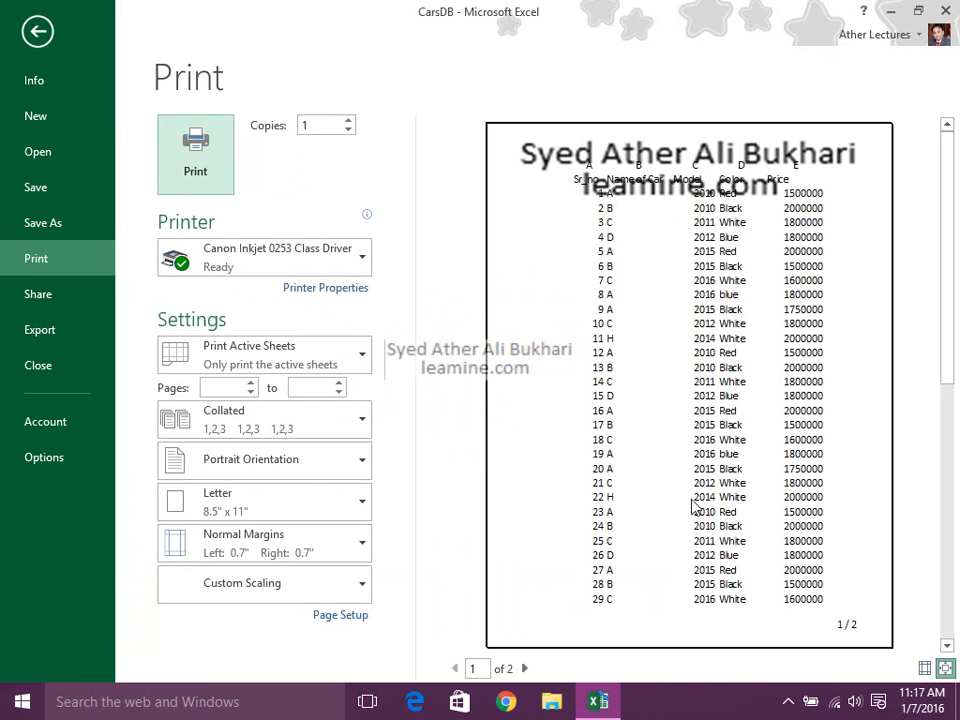
pyautogui.click(947, 645)
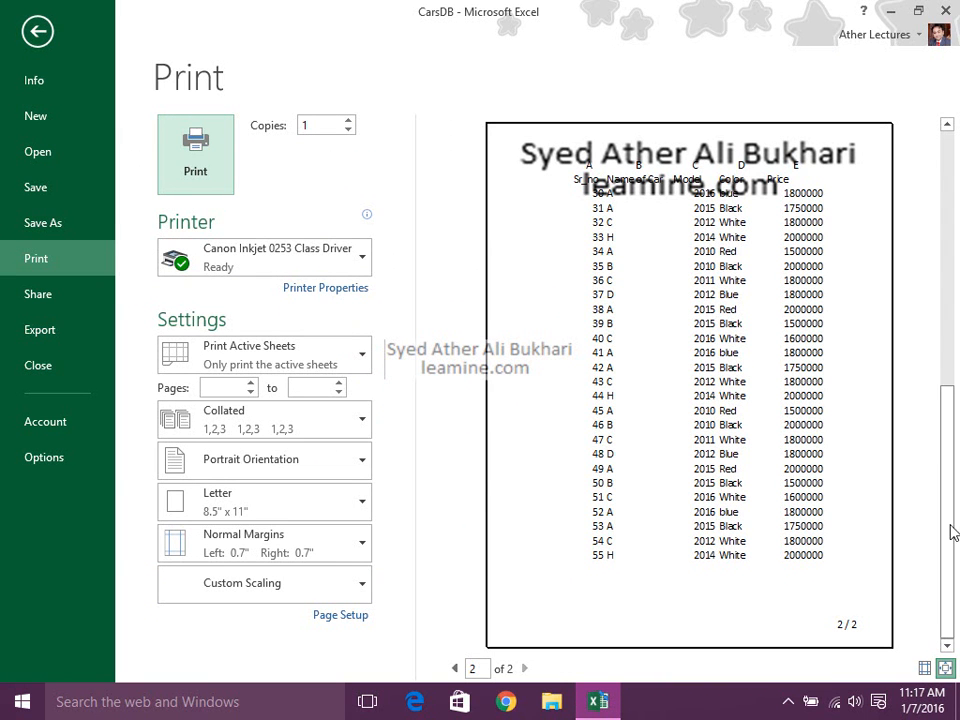
pyautogui.click(947, 125)
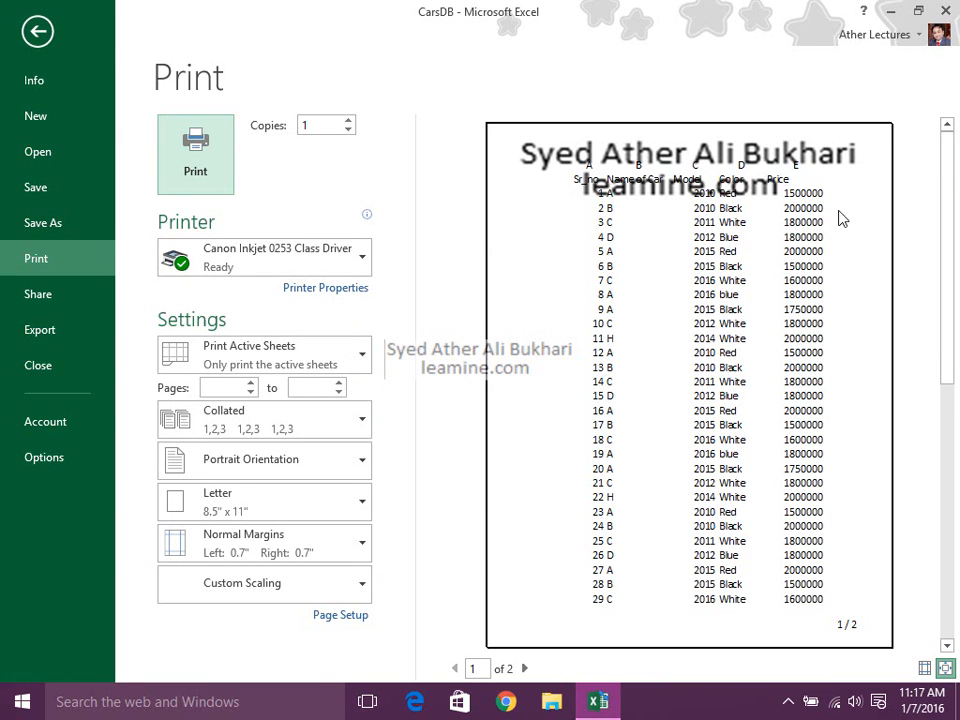
pyautogui.press('Escape')
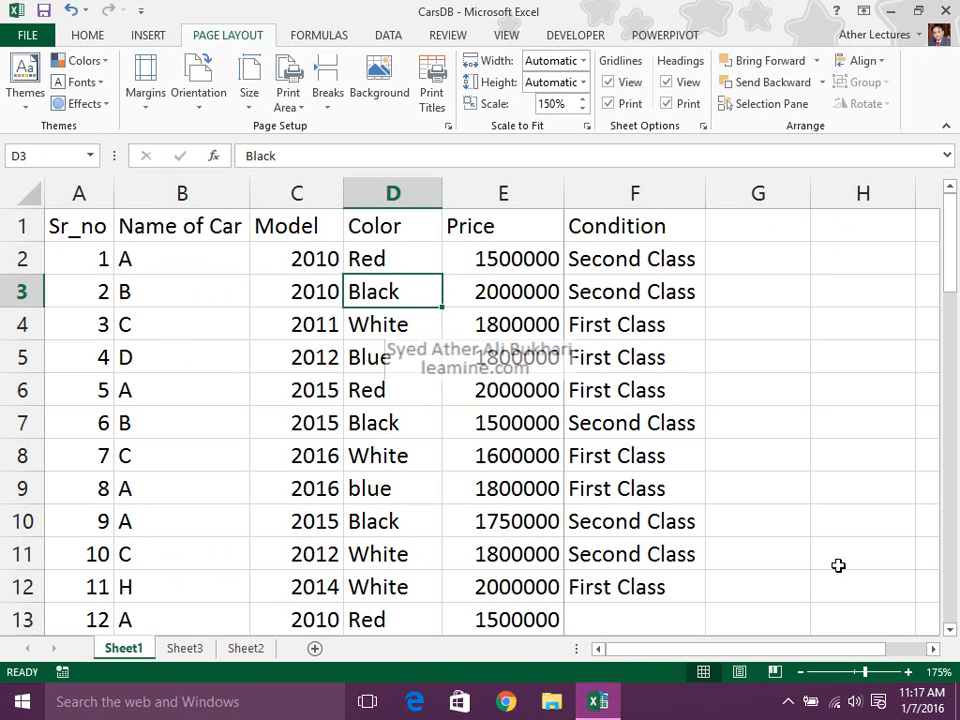
pyautogui.click(790, 704)
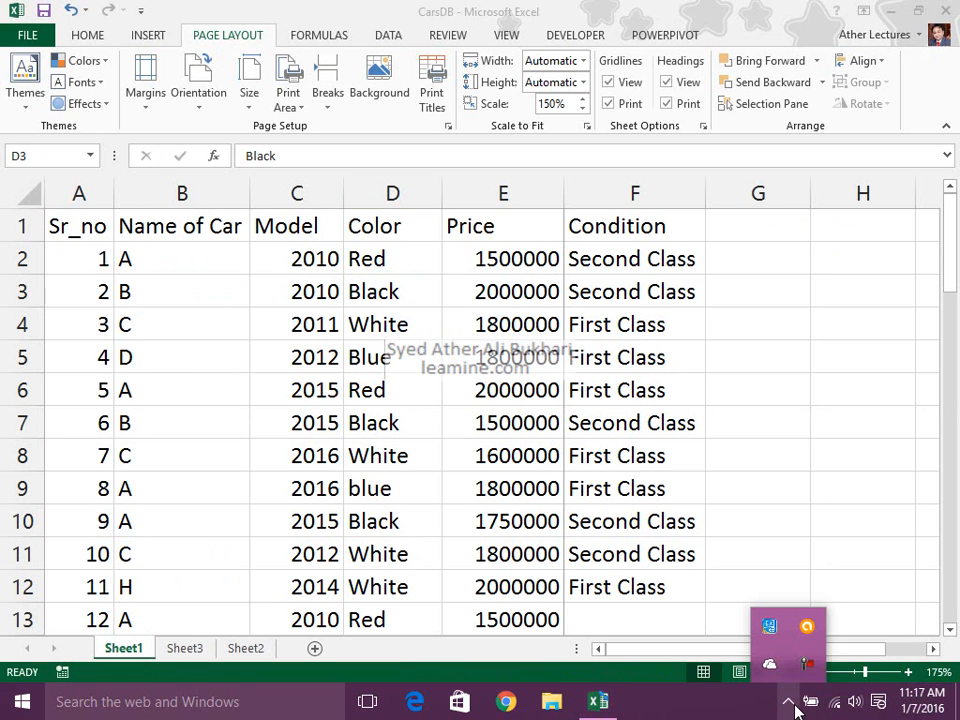